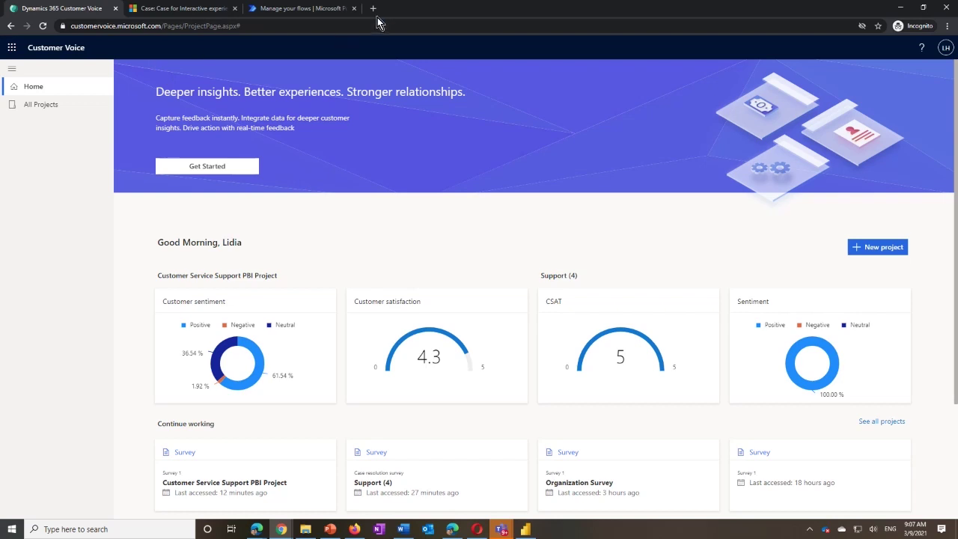
- Open Customer Voice from the Dynamics 365 Customer Voice overview page in a new browser tab and view the available Office 365 apps
click(374, 9)
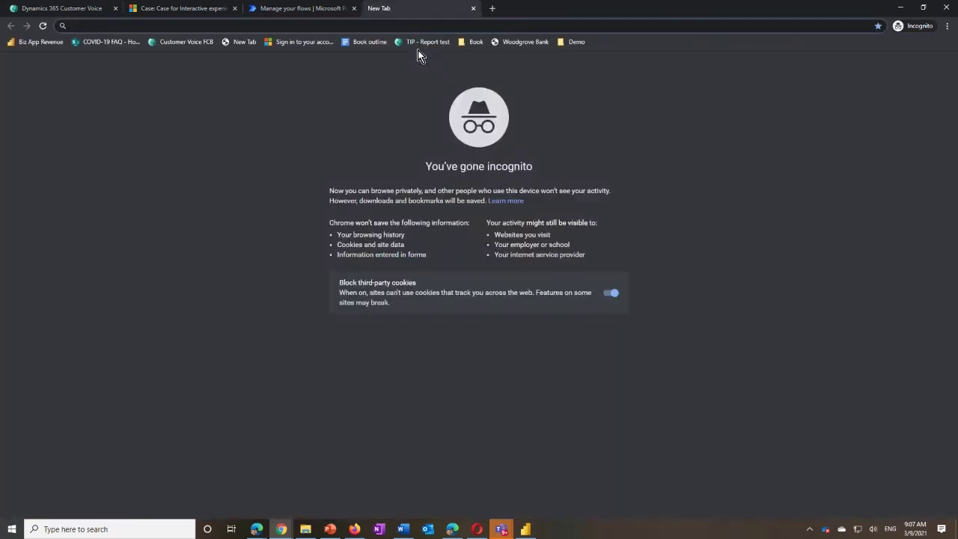
text(dyn)
key(Return)
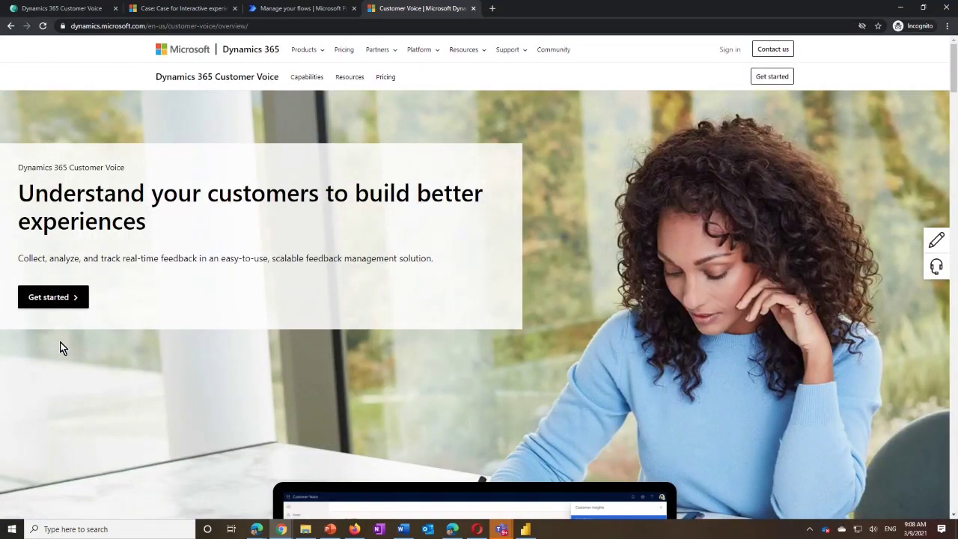
click(53, 297)
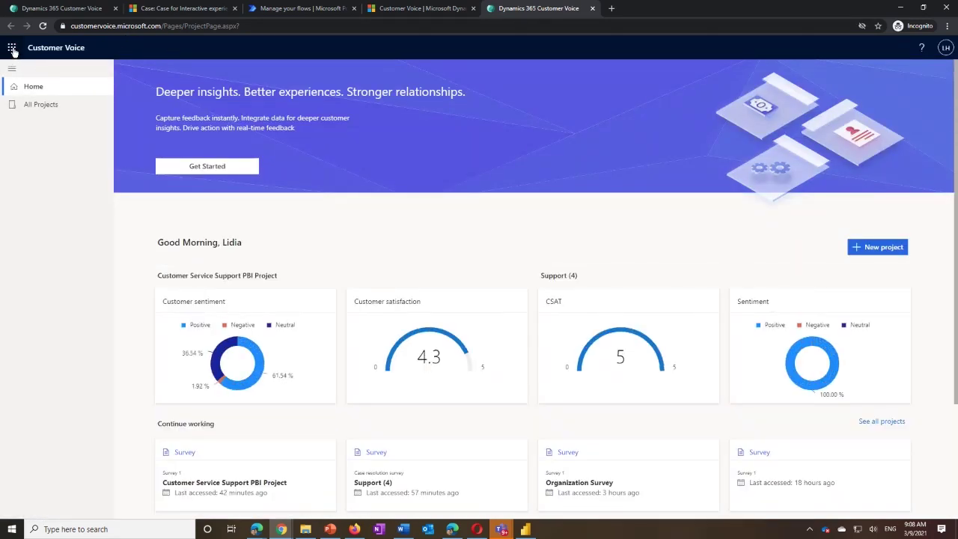
click(12, 49)
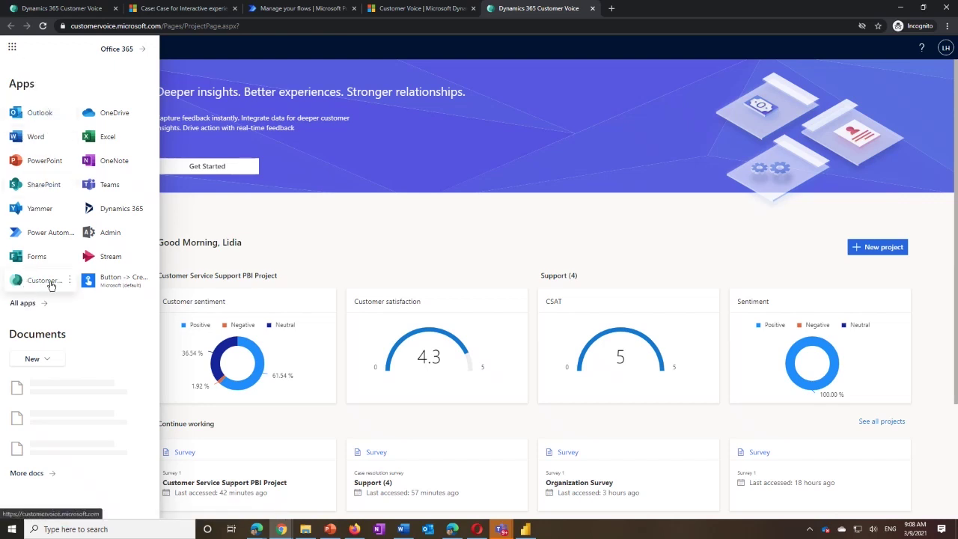
click(351, 223)
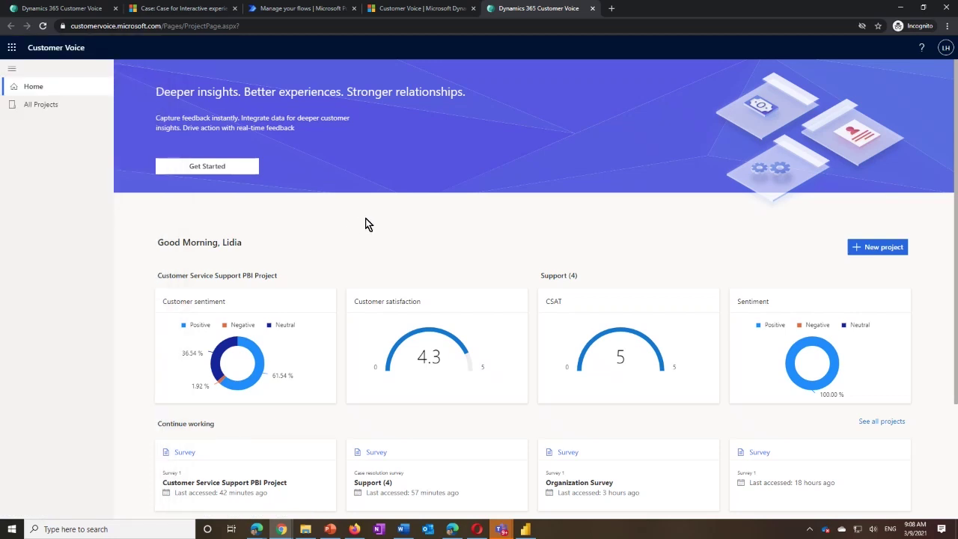
- Start creating a project and preview the Periodic customer feedback template's survey questions
click(213, 167)
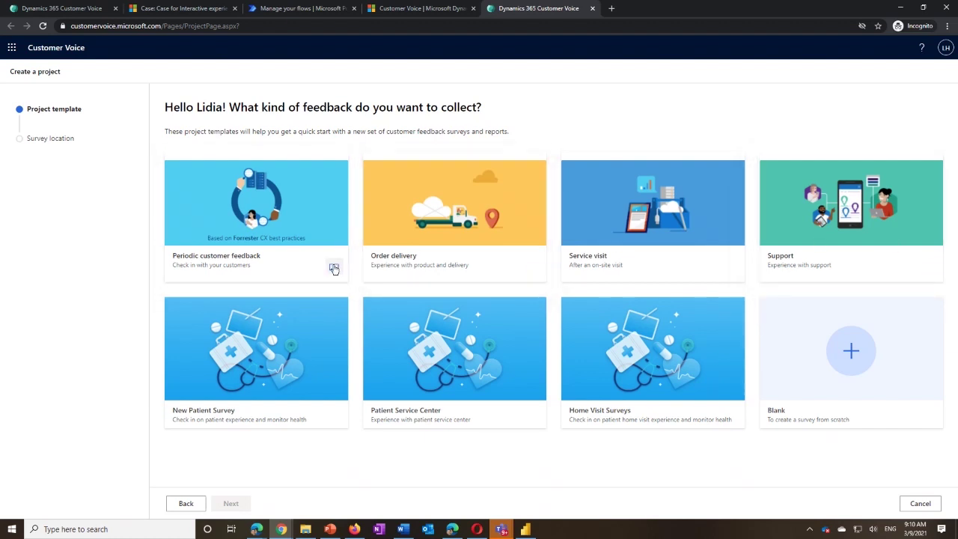
click(333, 268)
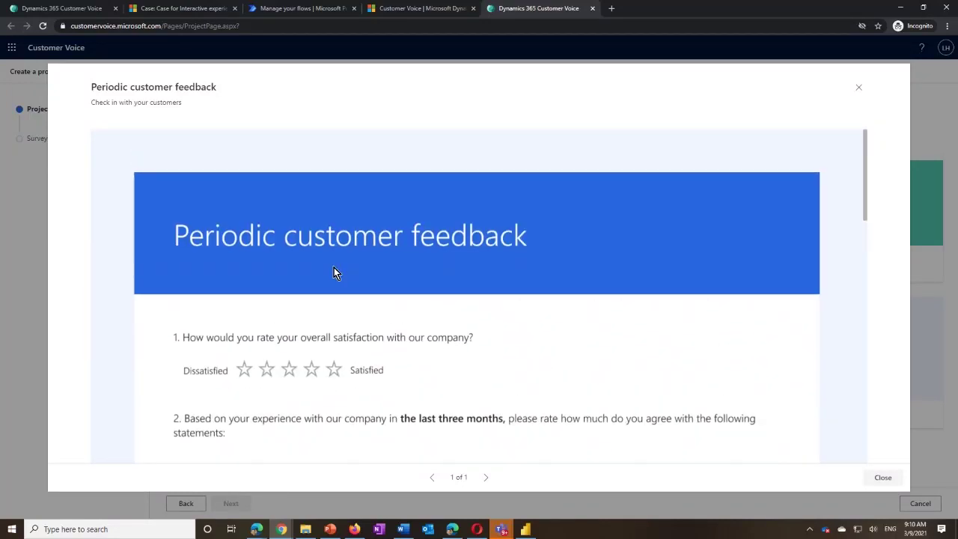
scroll(334, 268, down, 7)
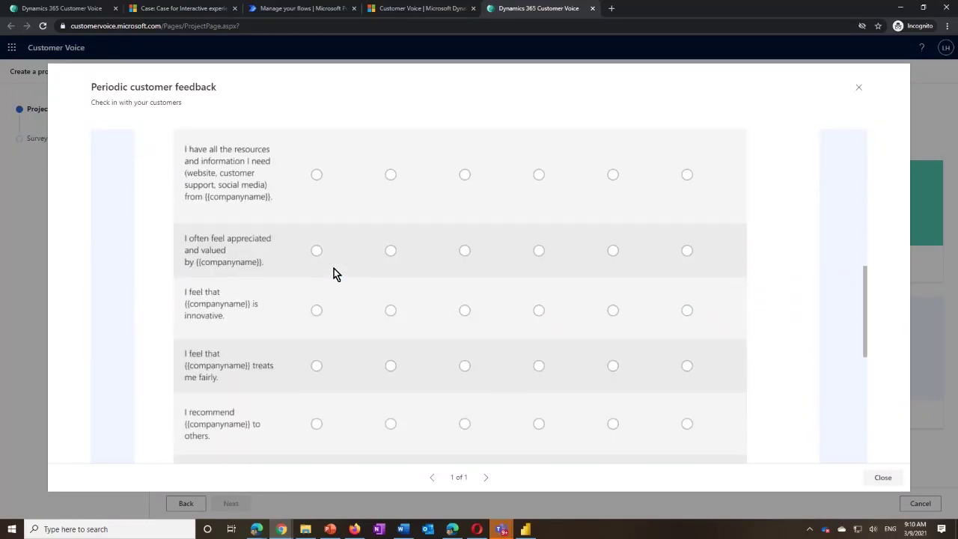
scroll(334, 273, up, 7)
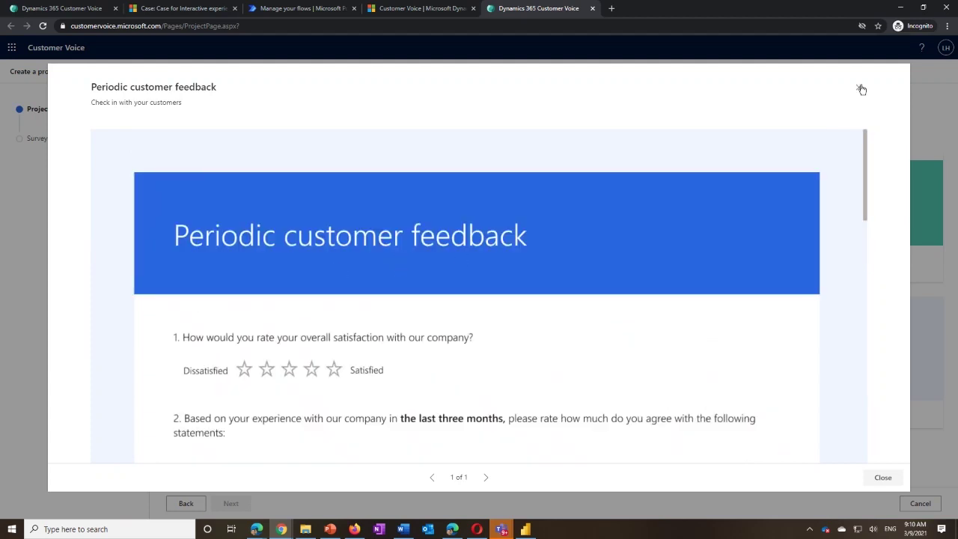
scroll(723, 269, down, 7)
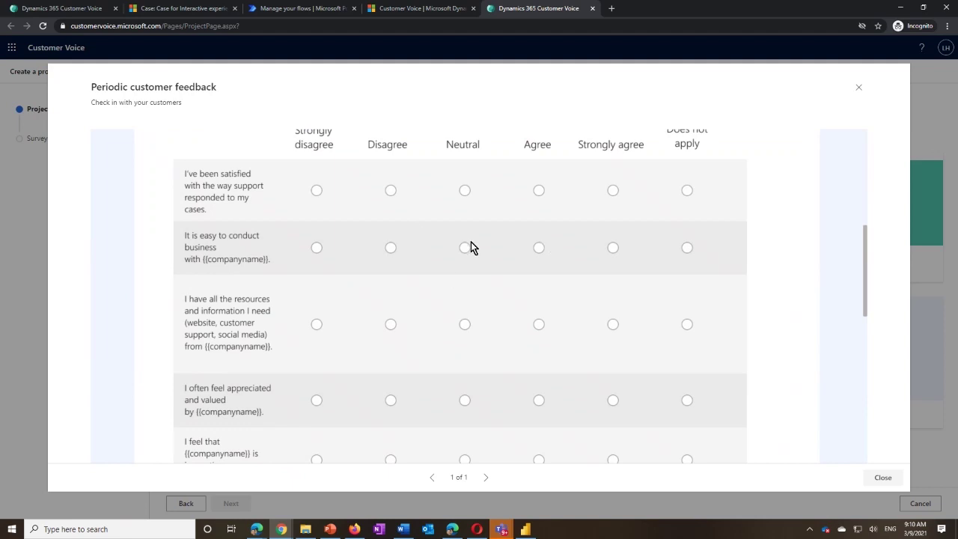
click(859, 90)
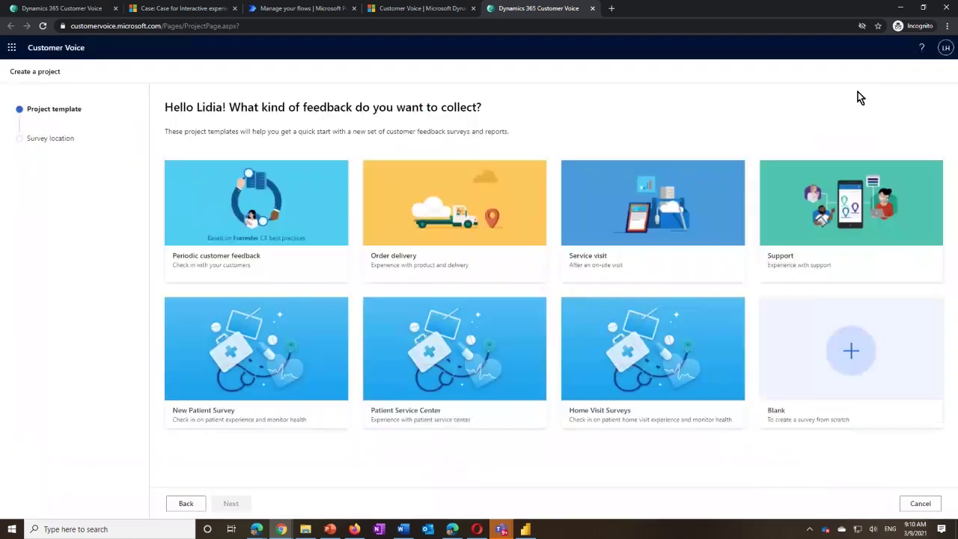
- Preview the Support project template and read through its customer service feedback questions
mouse_move(532, 268)
click(929, 268)
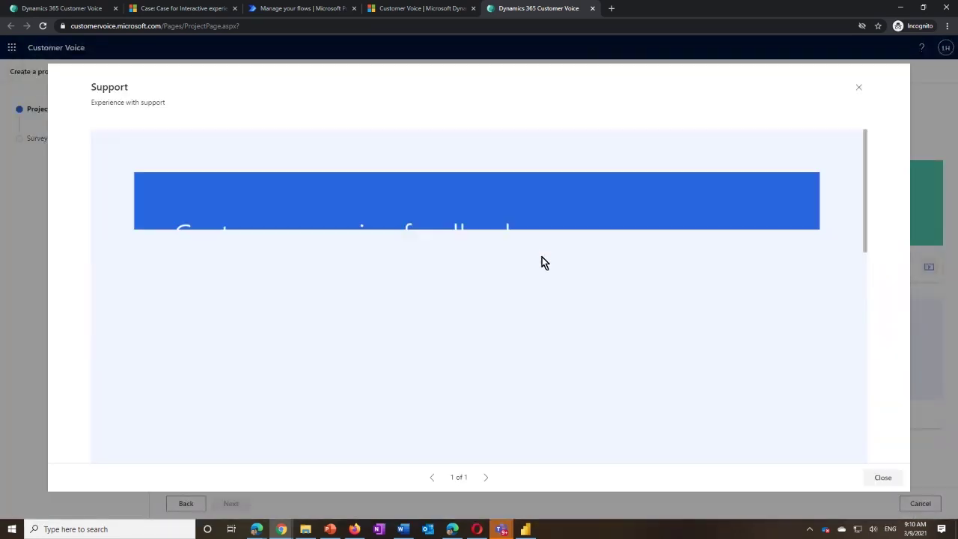
scroll(538, 270, down, 1)
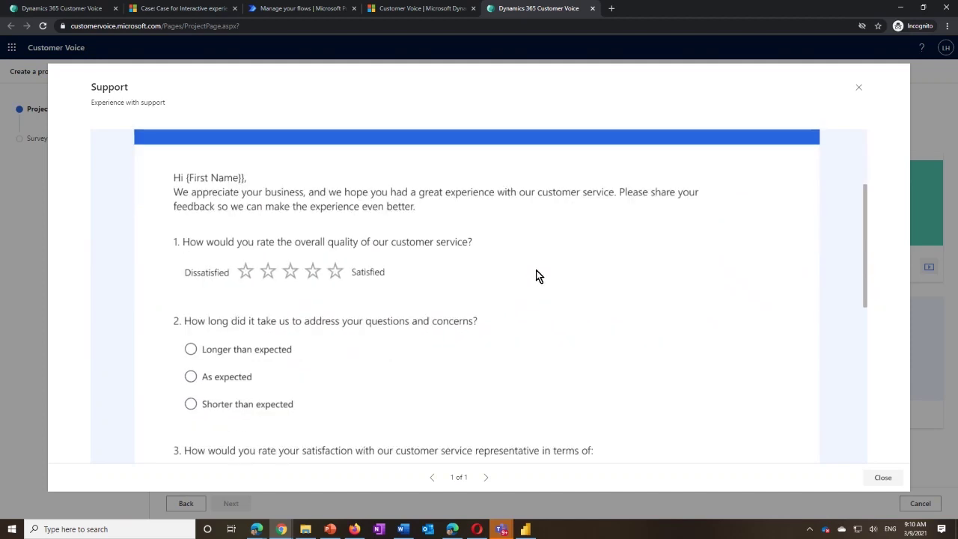
scroll(536, 272, down, 2)
scroll(535, 275, down, 2)
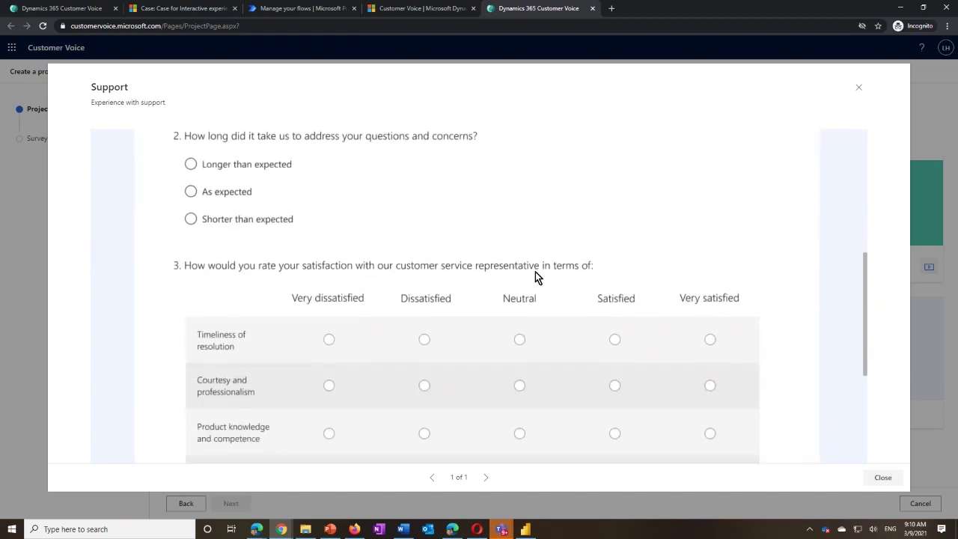
scroll(535, 275, down, 1)
scroll(535, 275, up, 1)
scroll(535, 276, up, 4)
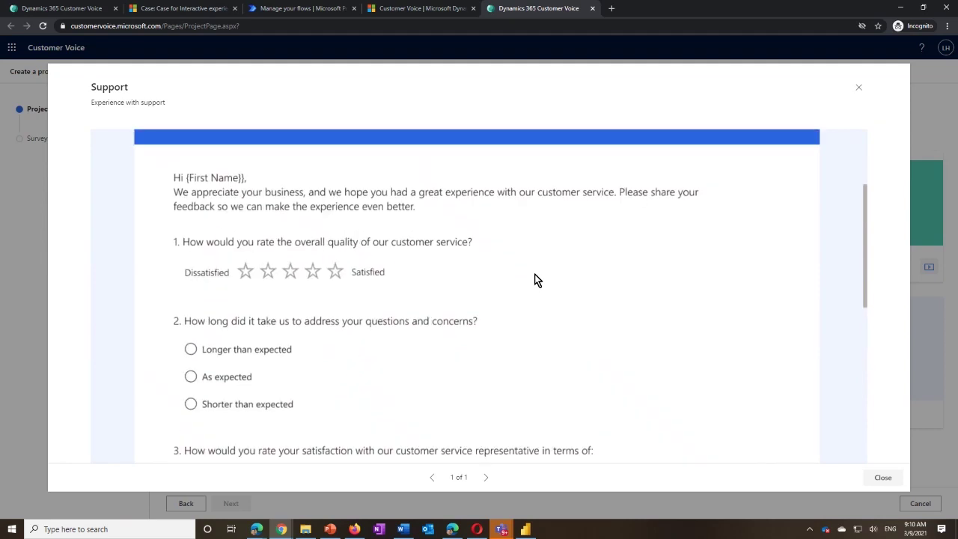
scroll(535, 279, up, 2)
scroll(536, 278, up, 1)
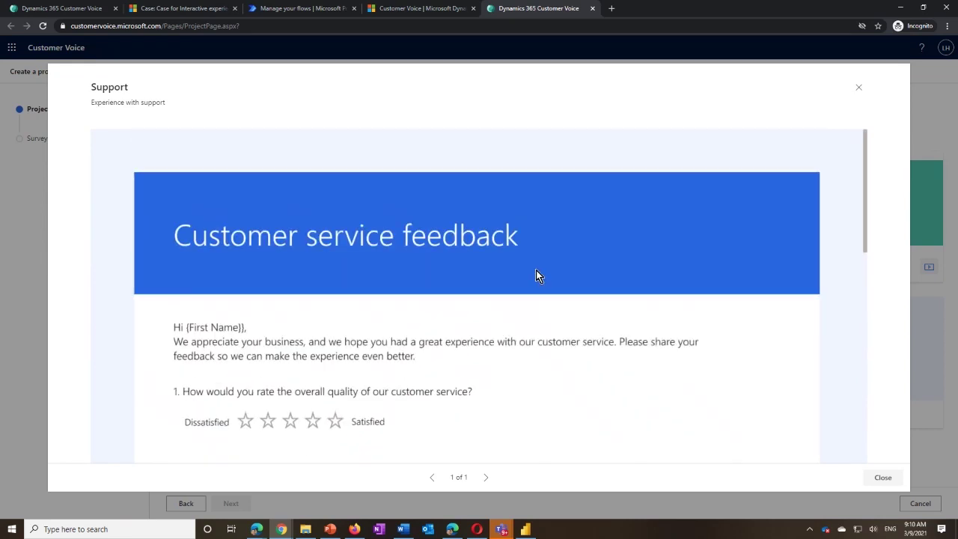
scroll(535, 275, down, 3)
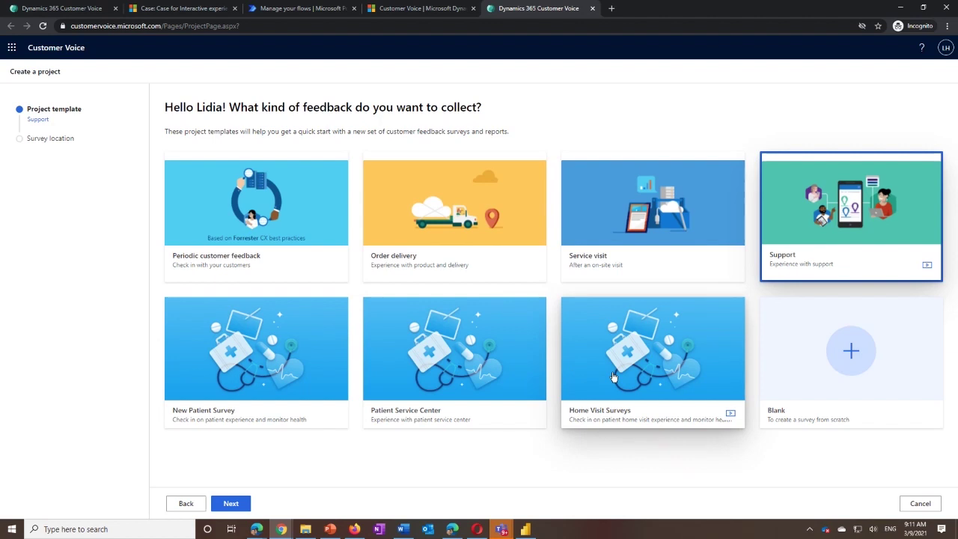
- Create the project from the Support template with CRM as the survey location
click(232, 504)
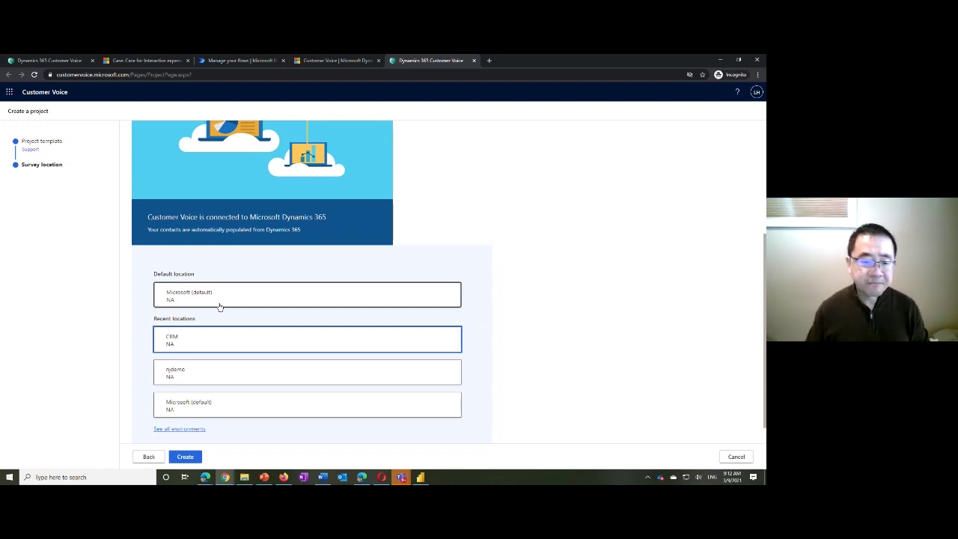
click(186, 456)
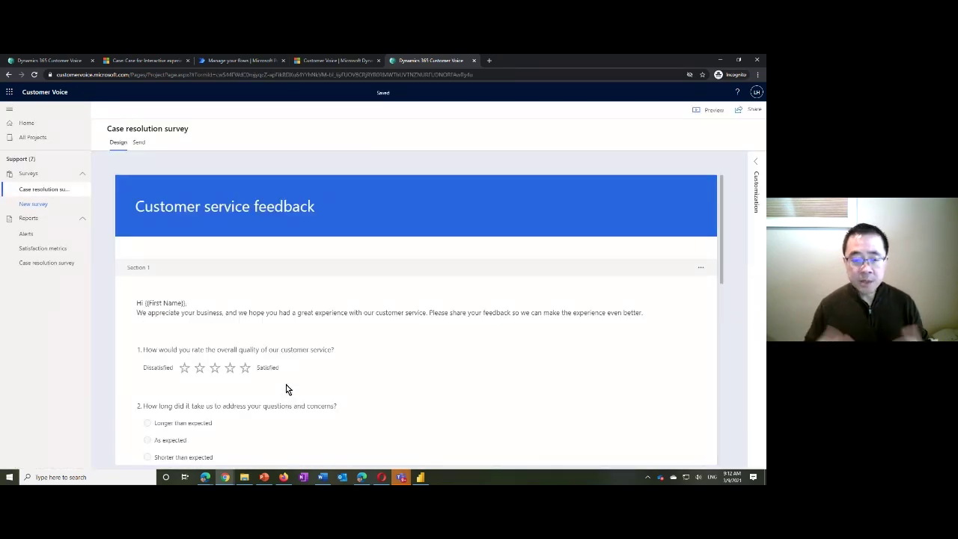
- Examine the editing options of the overall quality question and the question types that can be added after it
scroll(326, 378, down, 1)
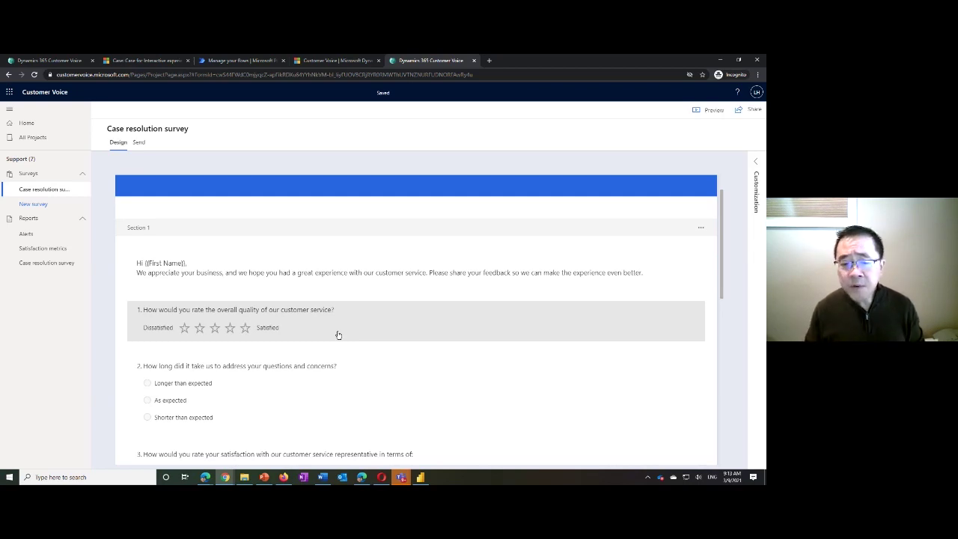
click(339, 336)
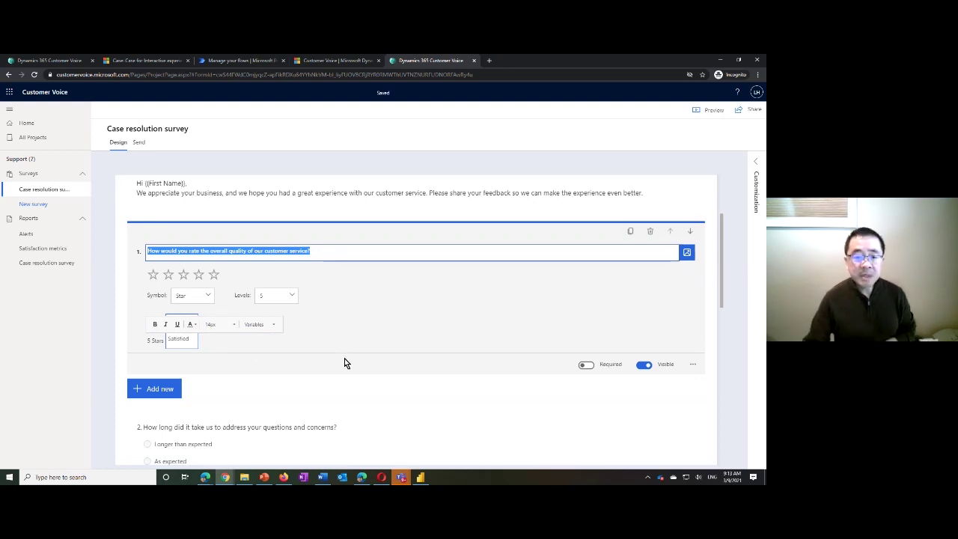
click(155, 349)
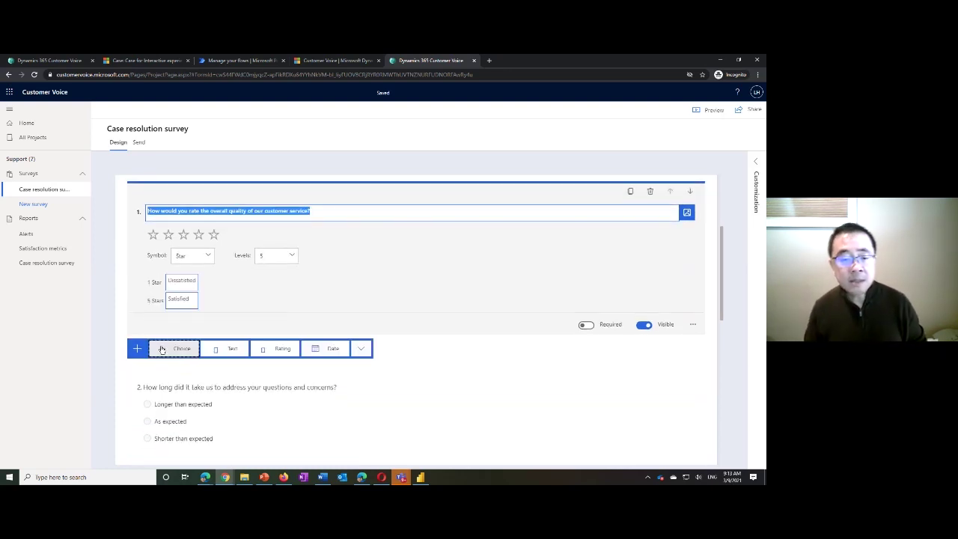
click(419, 354)
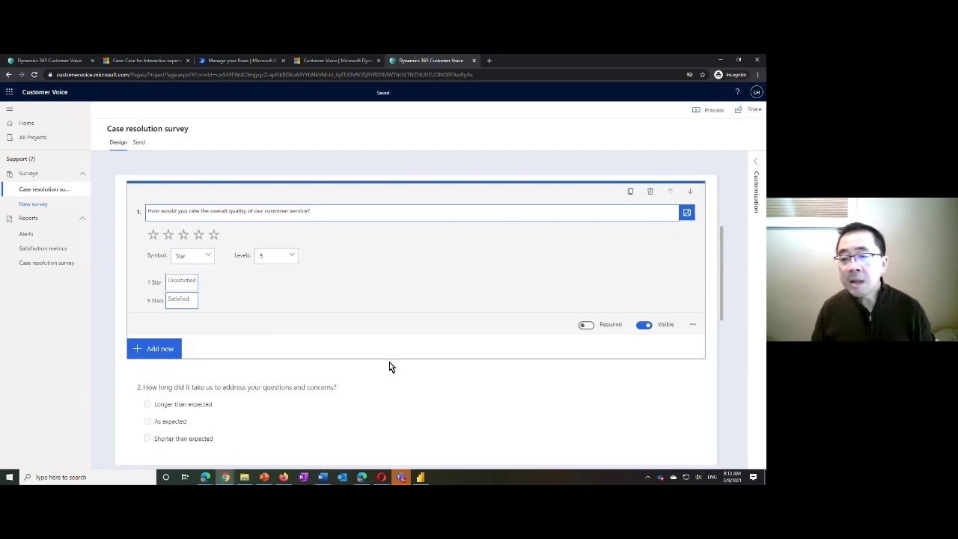
scroll(392, 359, up, 2)
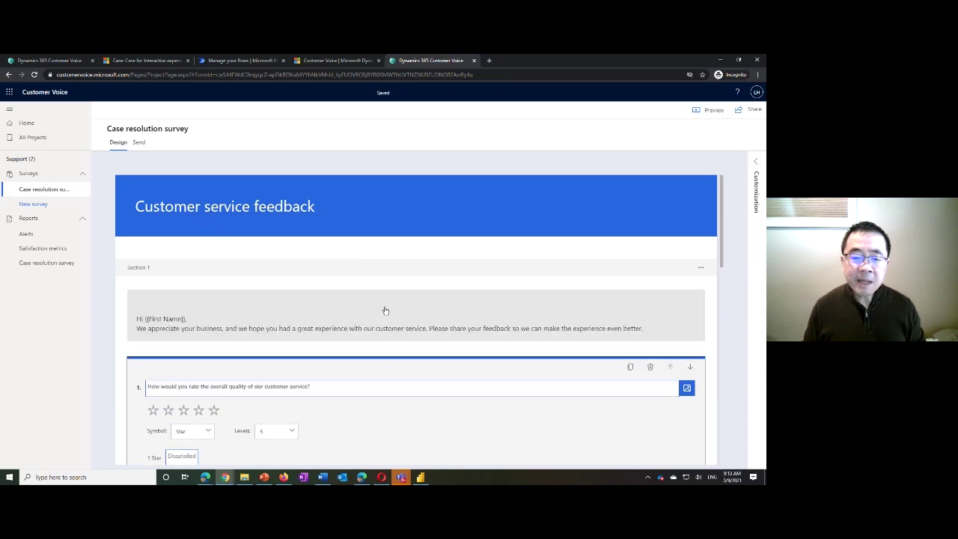
click(729, 342)
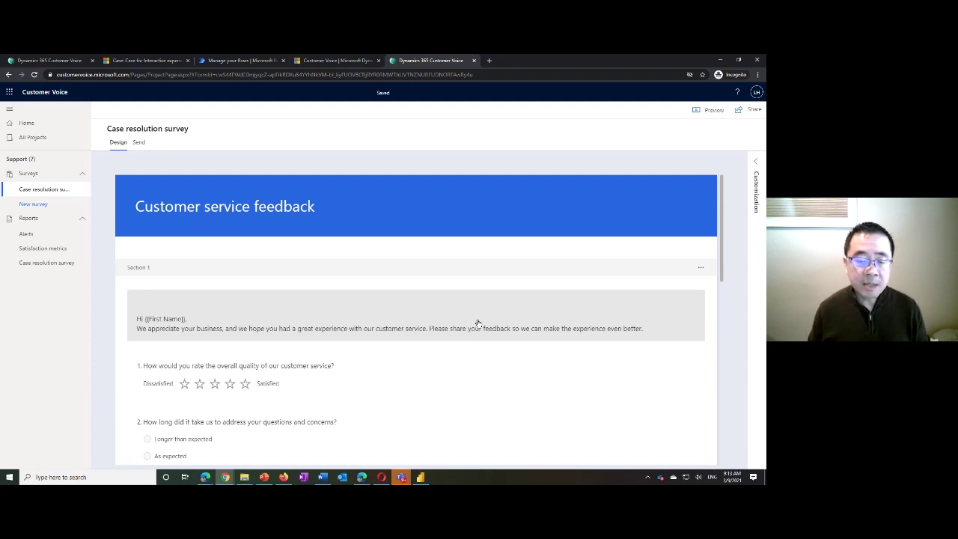
- Add a personalization variable named CaseTitle to the Case resolution survey and save it
scroll(330, 295, down, 3)
scroll(269, 264, up, 2)
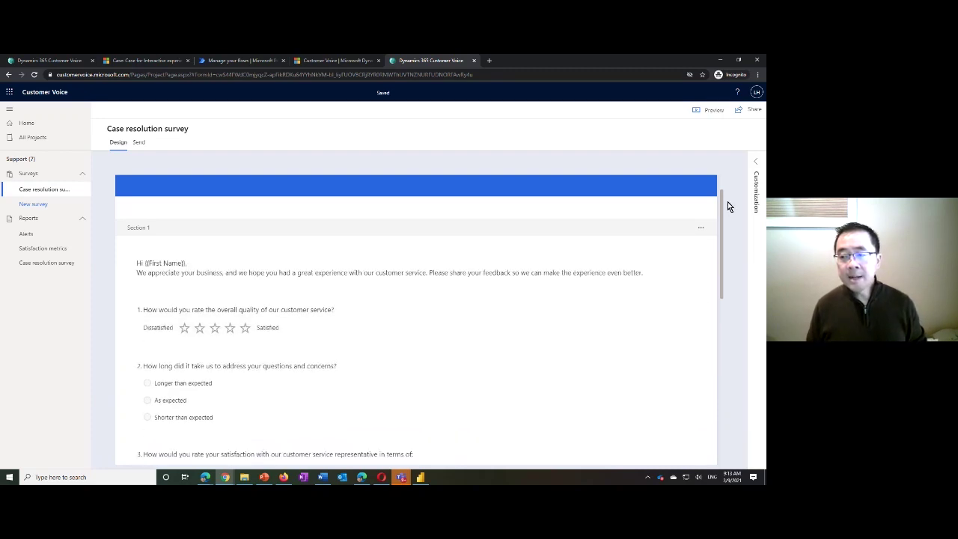
click(756, 189)
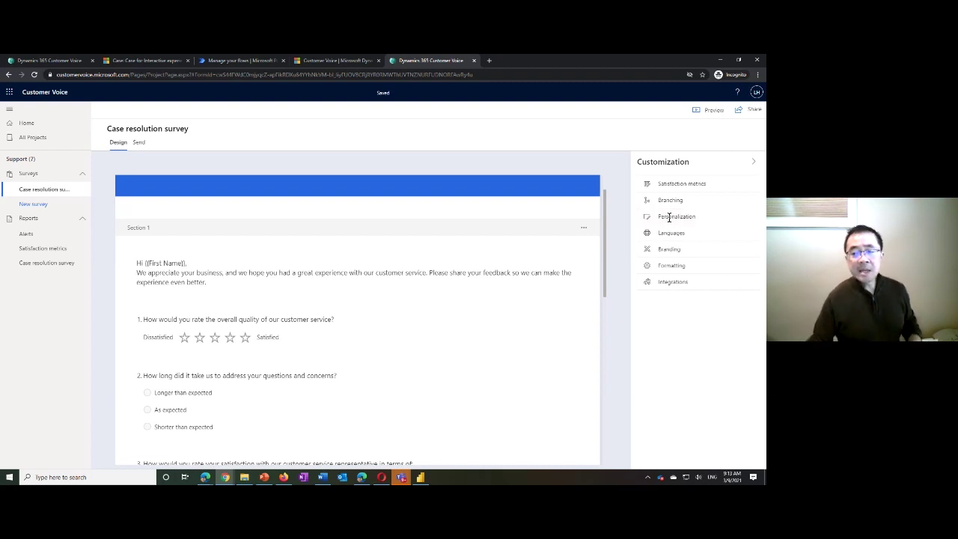
click(669, 217)
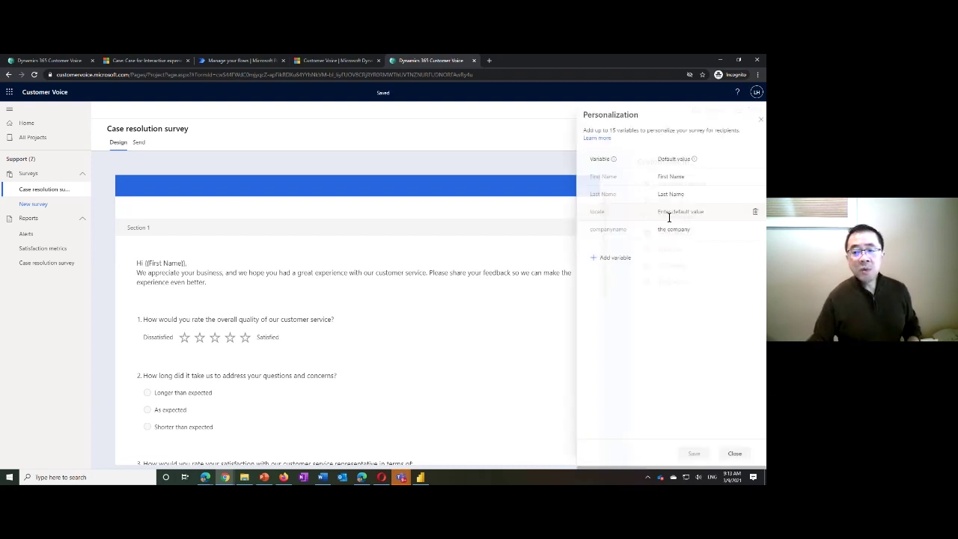
click(600, 260)
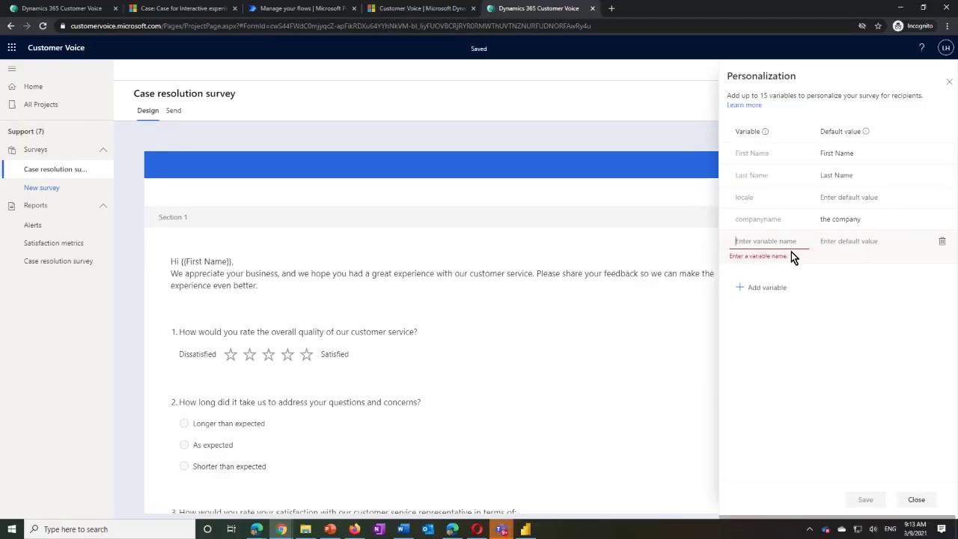
text(Ca)
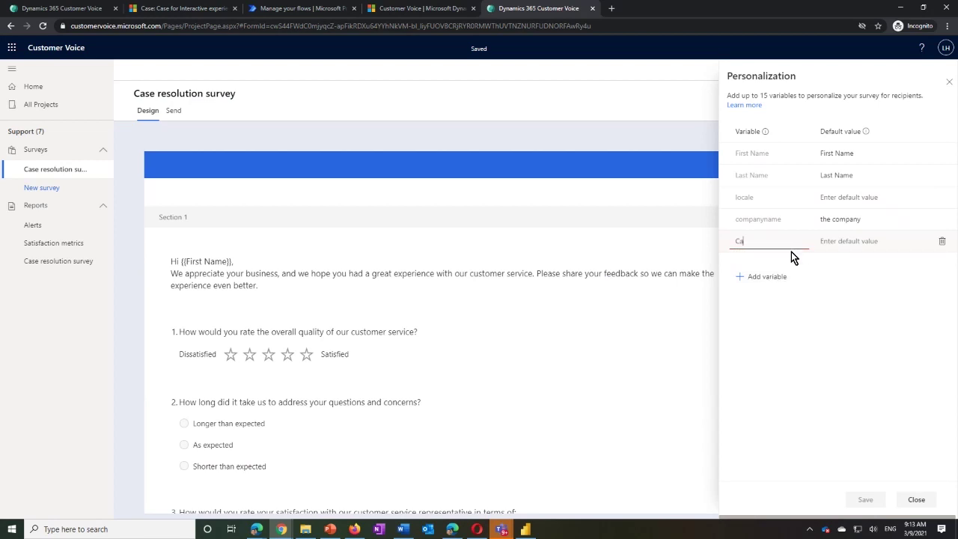
text(se1itle)
click(838, 343)
click(864, 499)
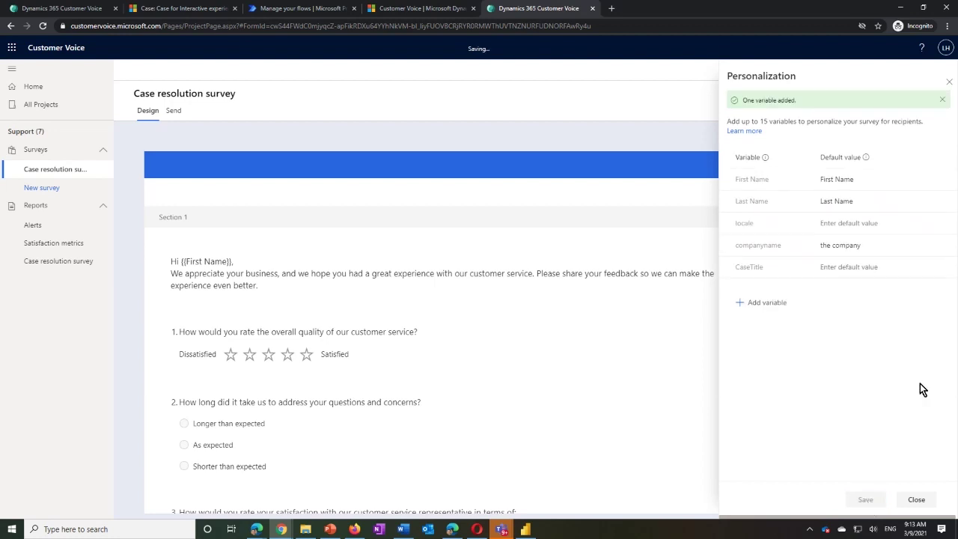
click(951, 82)
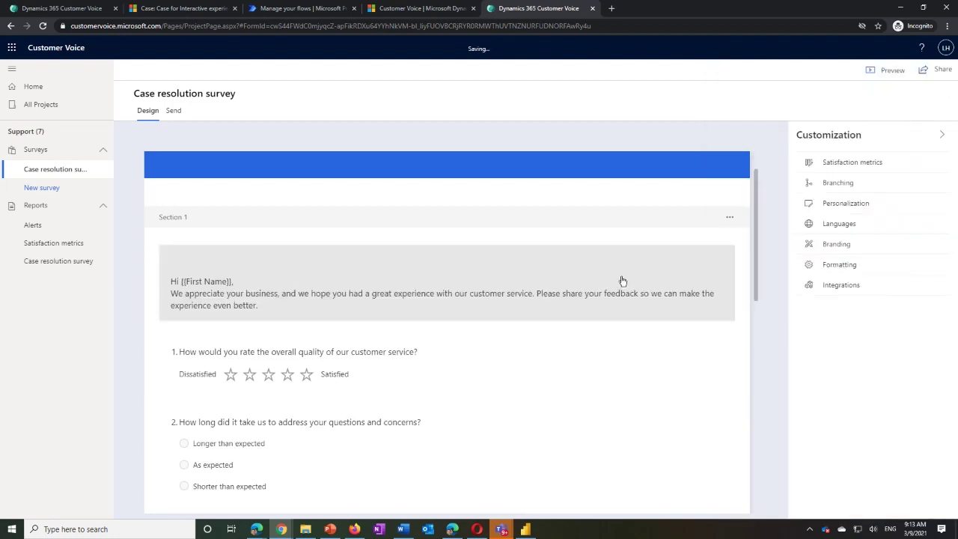
- Extend the overall quality question with "for" and the CaseTitle variable, placed before the question mark
click(399, 338)
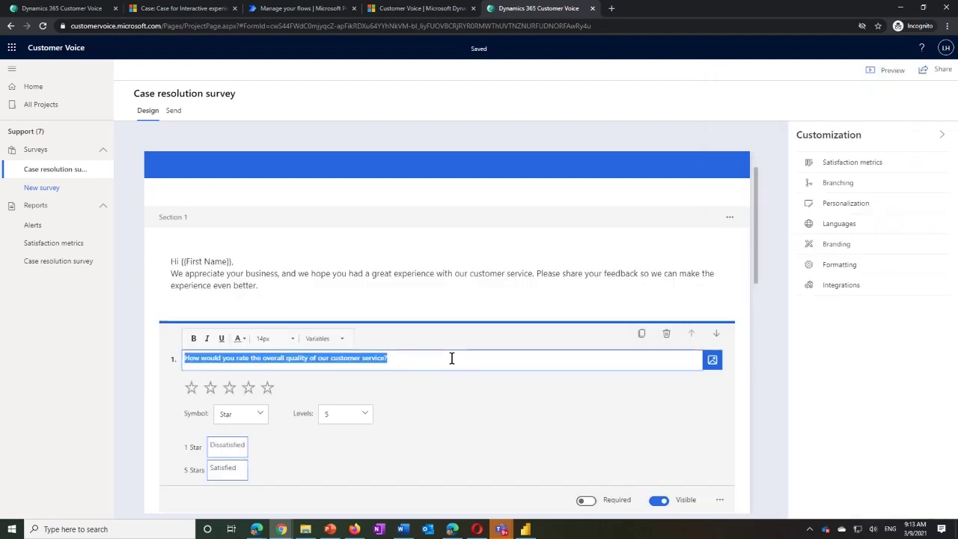
click(451, 358)
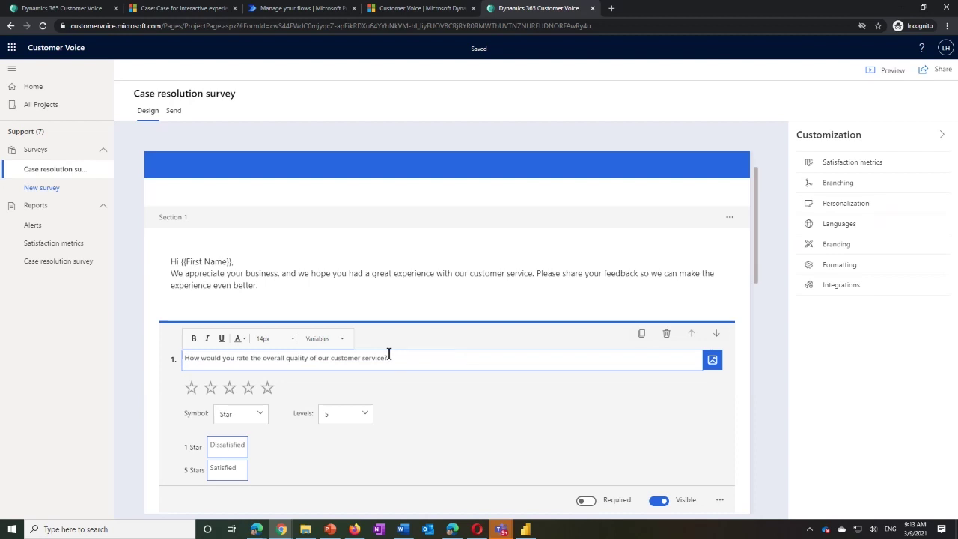
click(343, 338)
scroll(344, 359, down, 2)
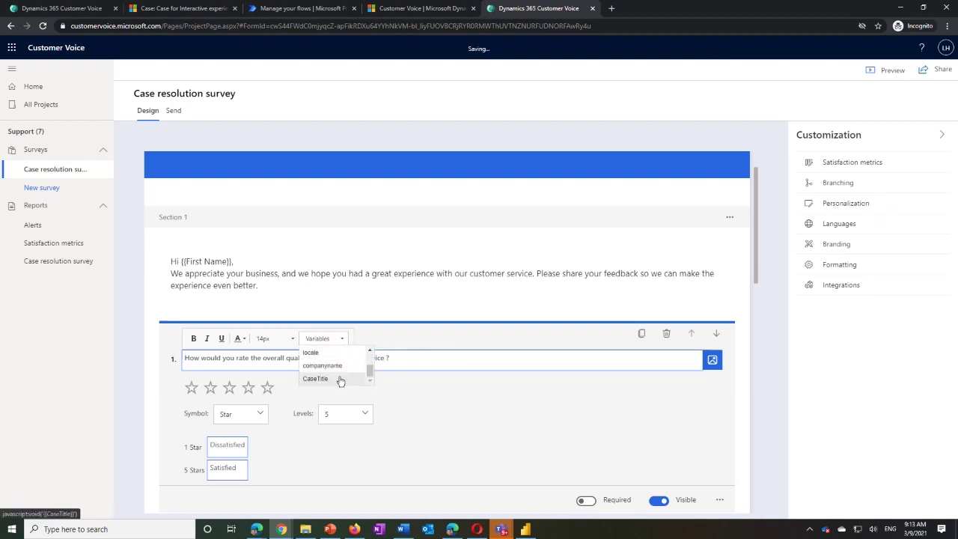
click(344, 378)
text(for {{CaseTitle)
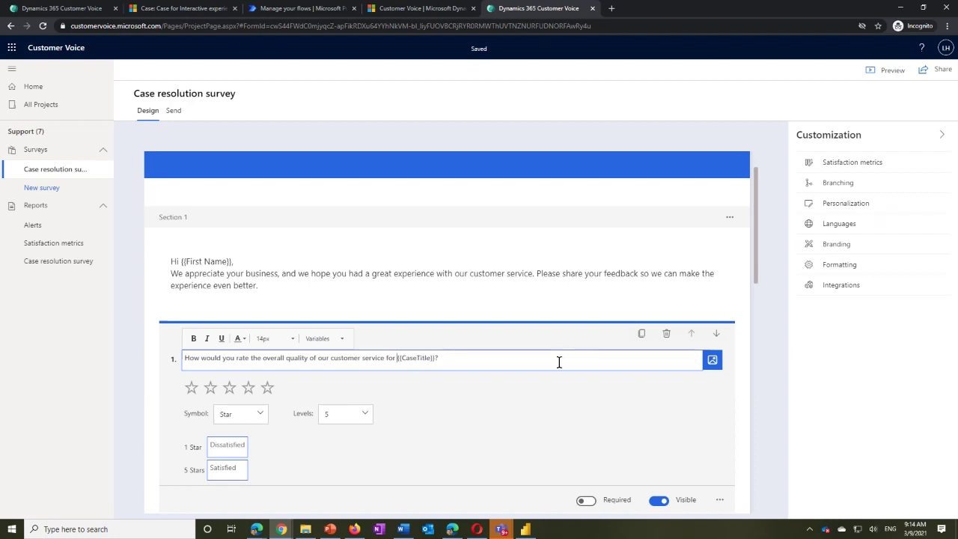
click(760, 370)
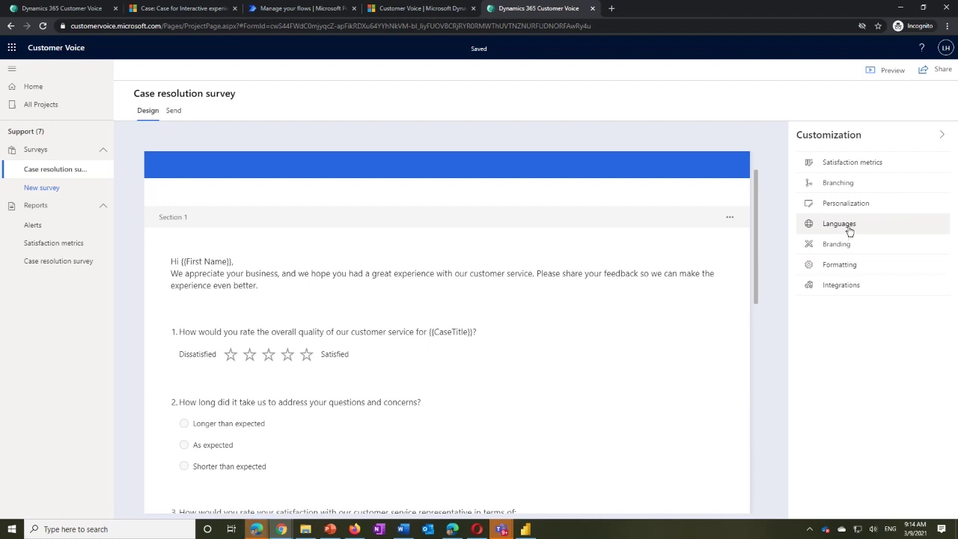
- Check the survey's language options and start an email invitation for the Case resolution survey
click(848, 229)
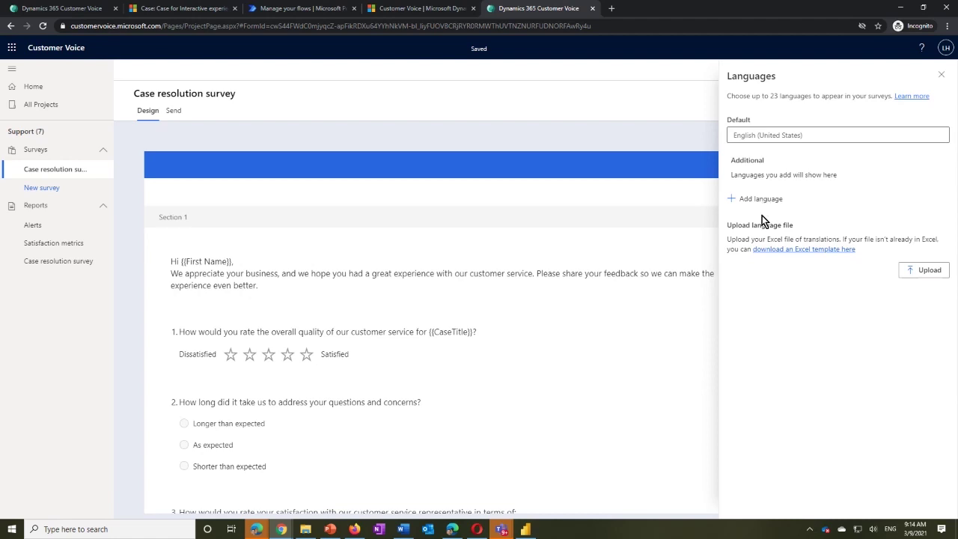
click(941, 75)
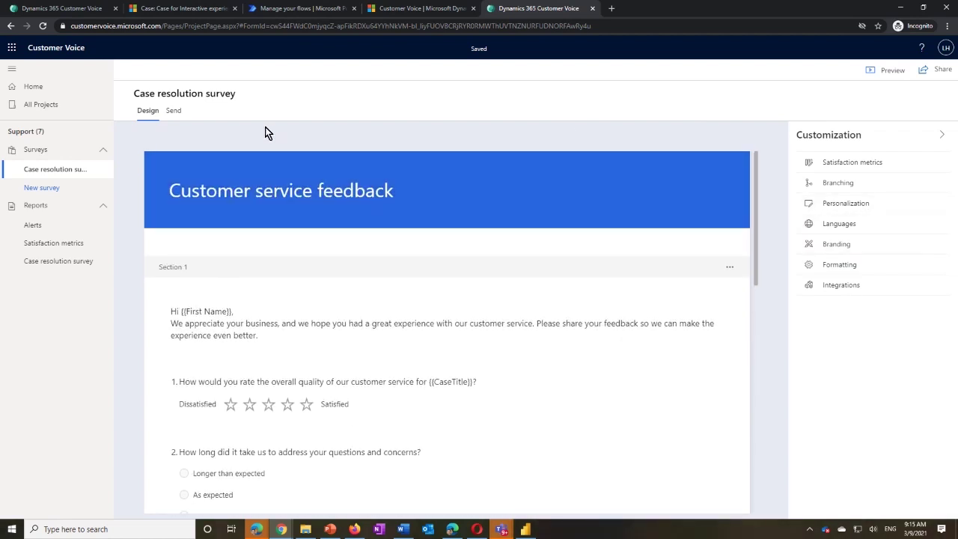
click(171, 112)
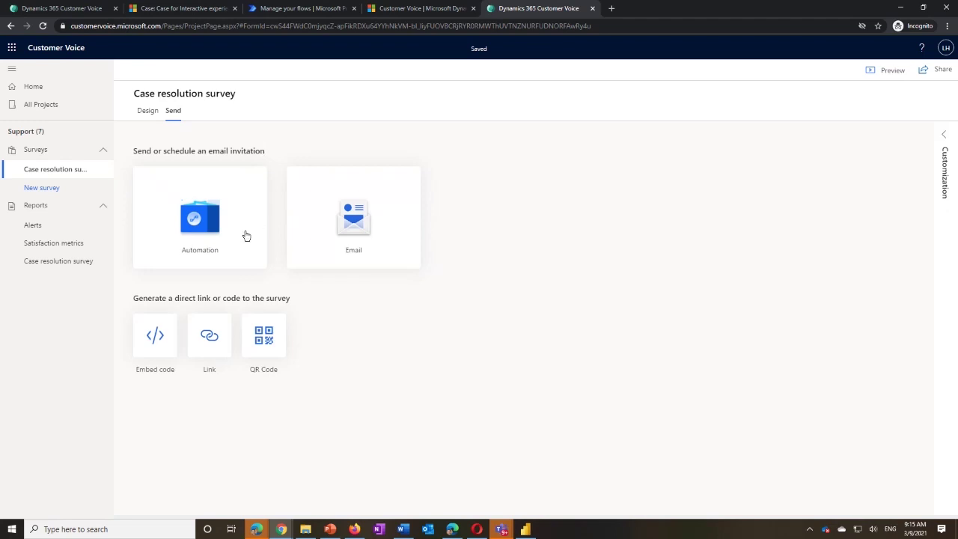
click(358, 223)
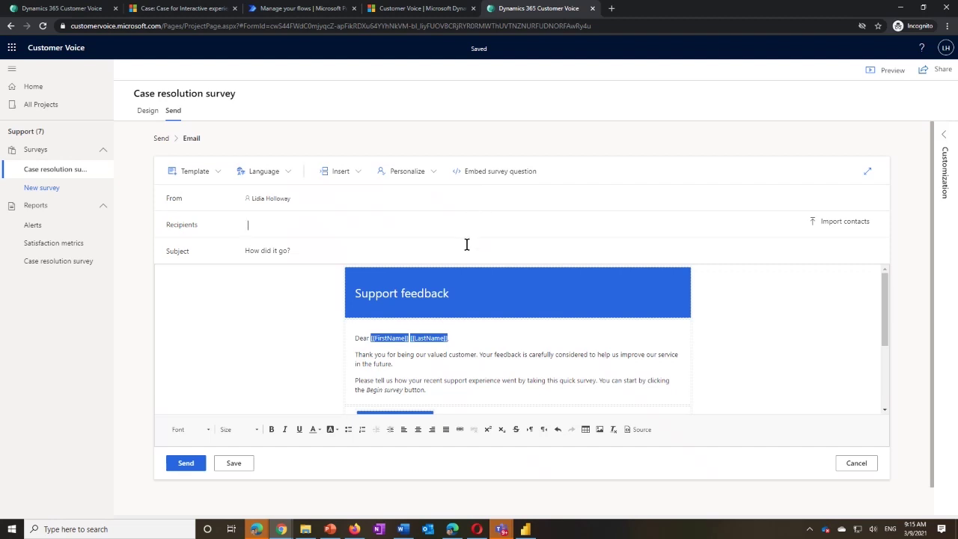
- Switch to the Dynamics 365 Customer Service Hub and show the contacts in the High value customers view
click(183, 9)
click(33, 252)
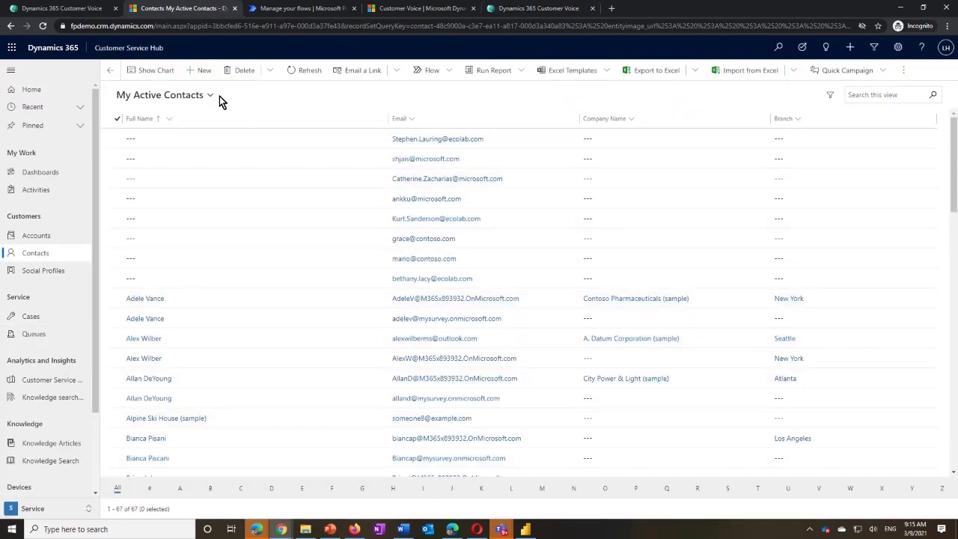
click(210, 95)
scroll(203, 232, down, 2)
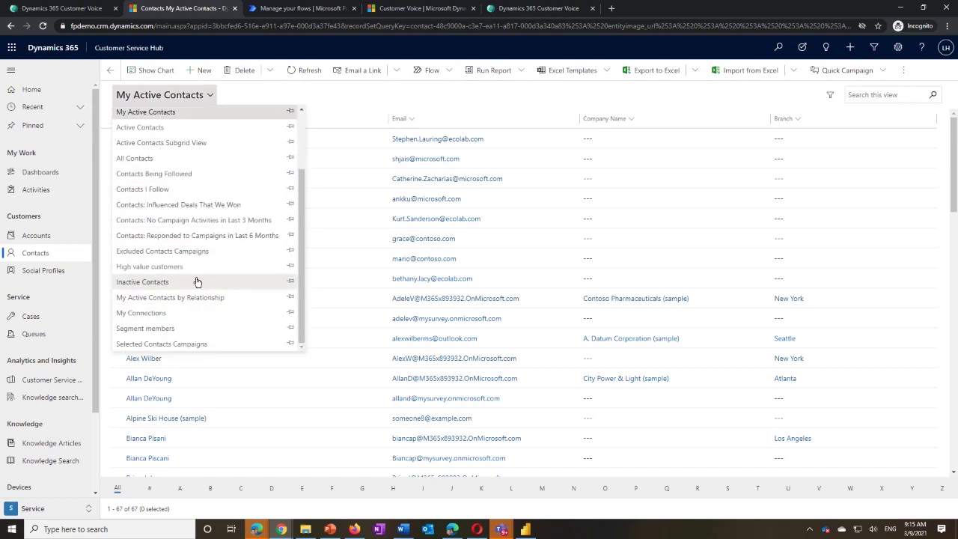
click(196, 268)
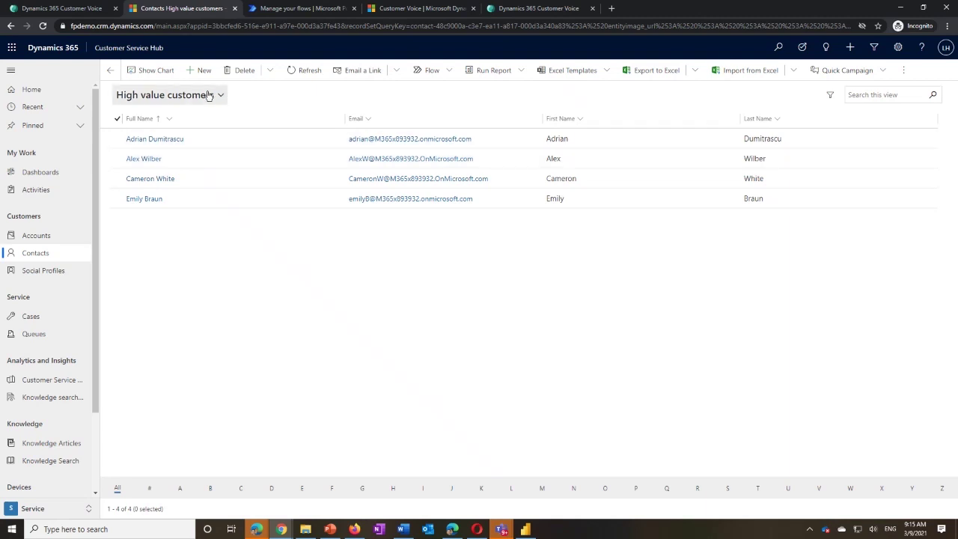
- Return to the Customer Voice survey email and add the High value customers view as its recipients
click(91, 15)
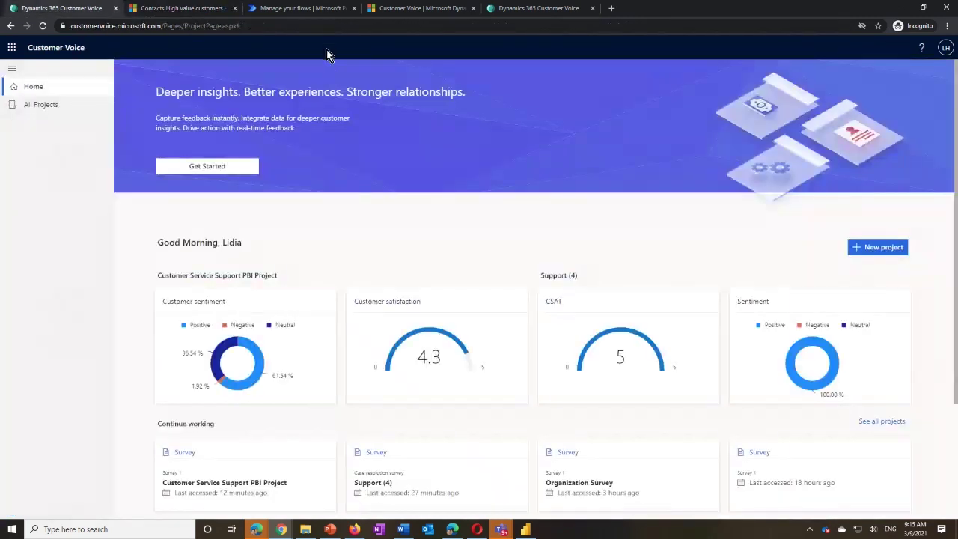
click(524, 9)
click(303, 223)
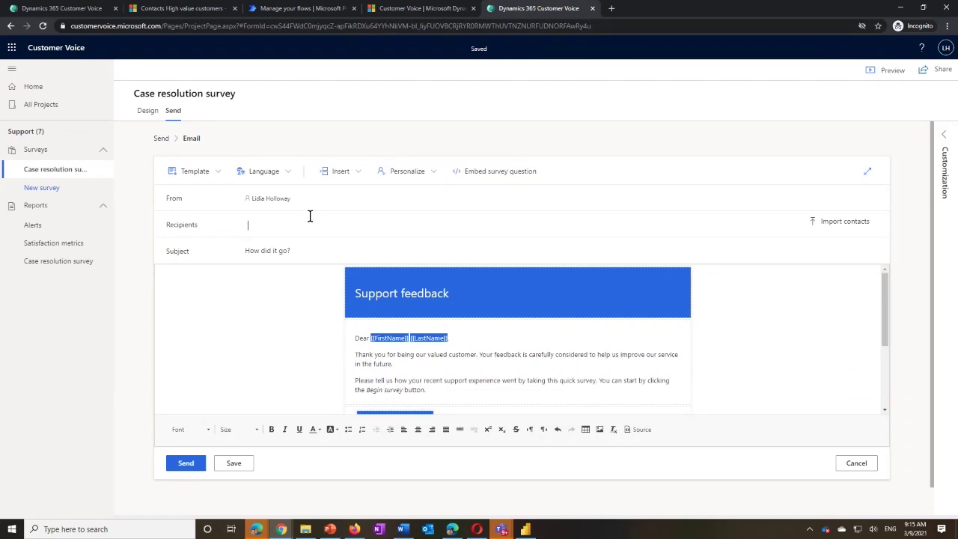
text(hig)
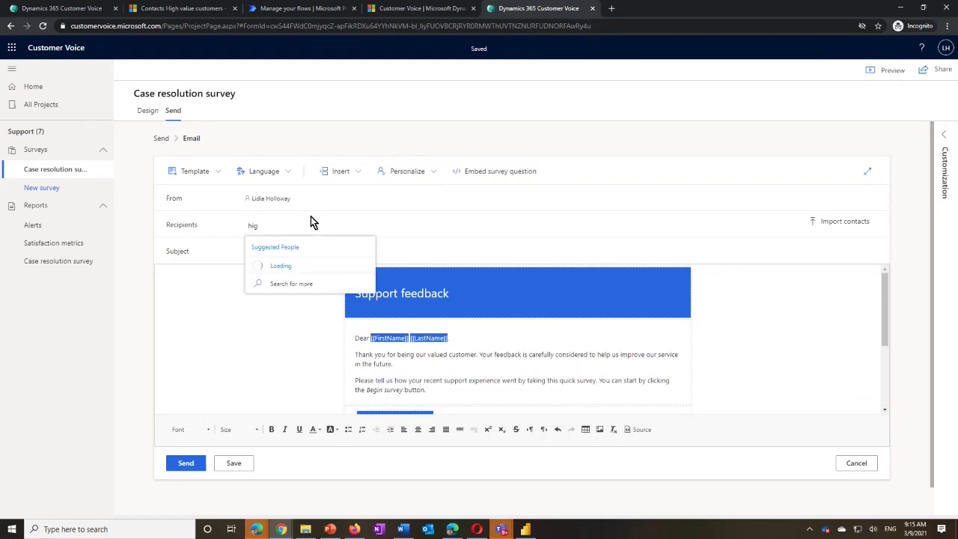
click(289, 273)
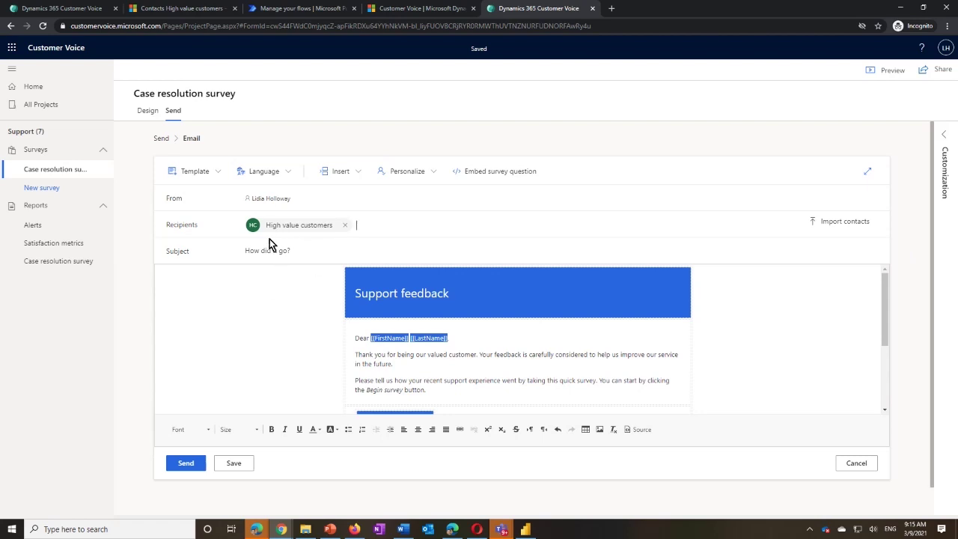
- Set the invitation's subject to "AMA demo" and send the survey email
click(318, 251)
key(ctrl+a)
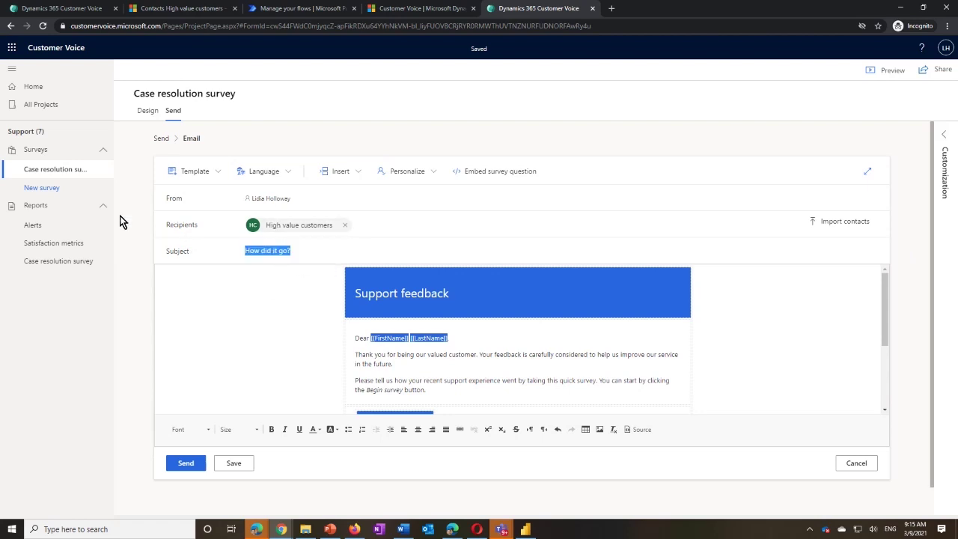
text(AMA c)
text(emo)
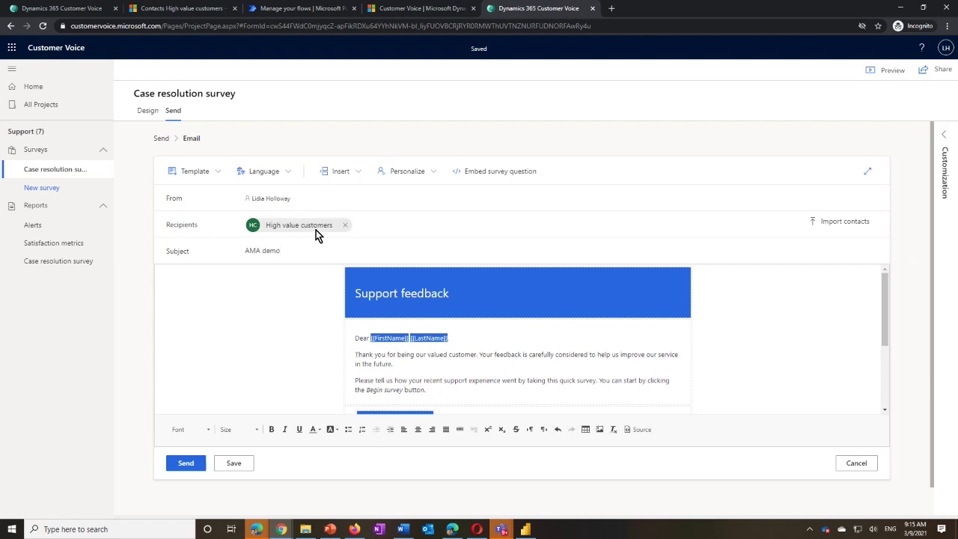
click(190, 466)
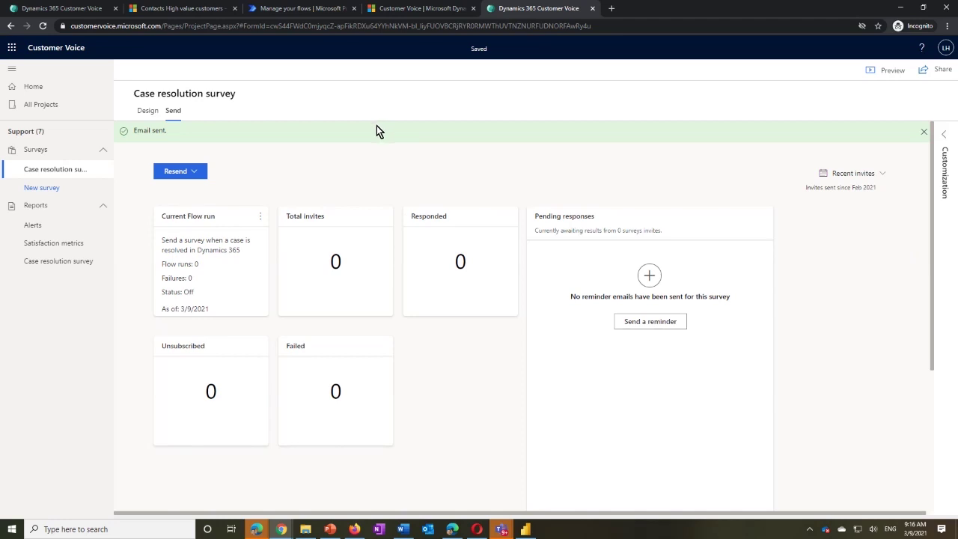
- Switch to the Customer Service Hub, open the first high value contact and check its timeline for the survey invite
click(169, 8)
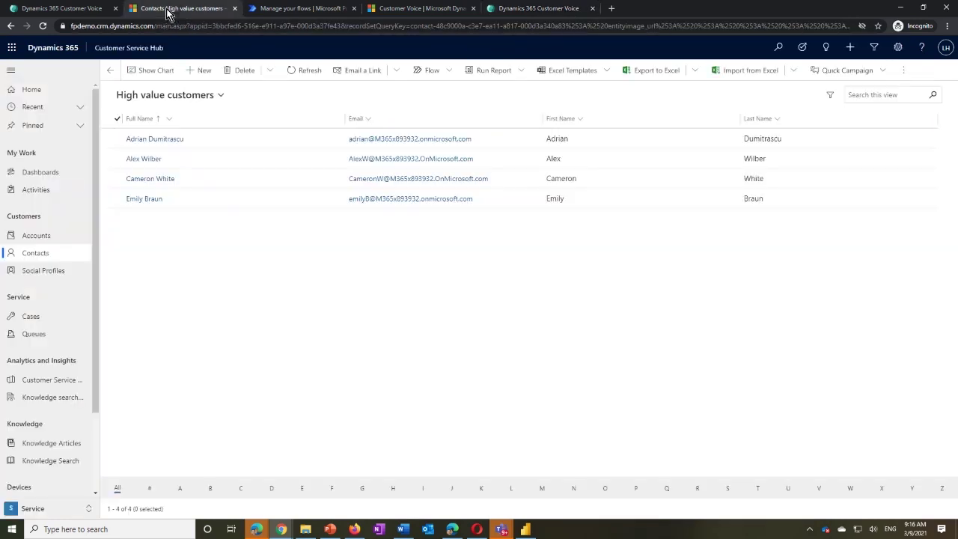
click(155, 138)
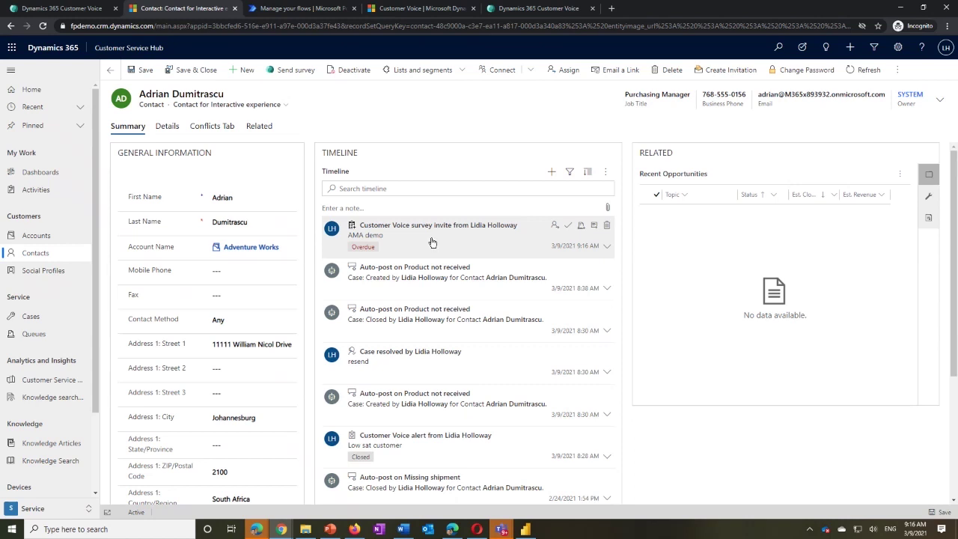
click(354, 529)
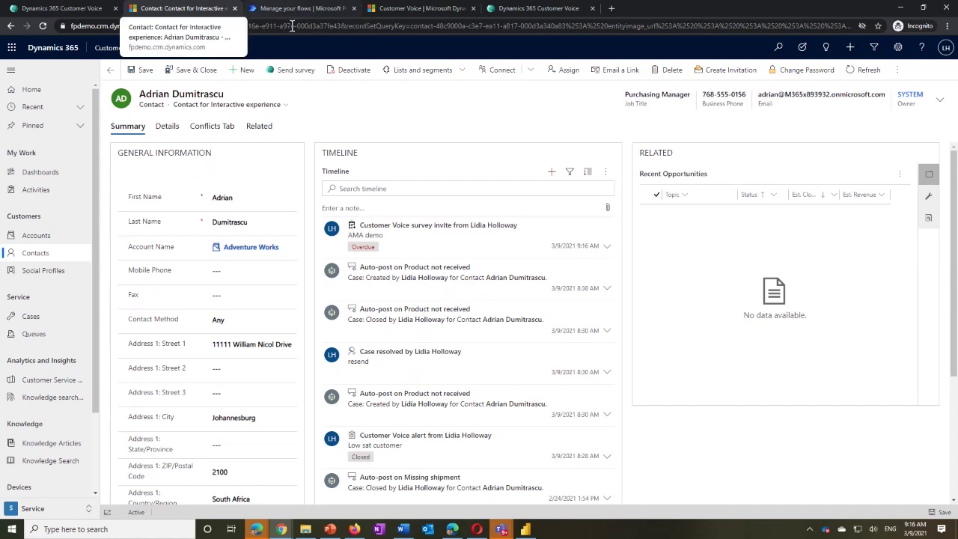
- Switch to Power Automate, refresh the cloud flows and open "Send a survey when a case is resolved in Dynamics 365" for editing
click(502, 9)
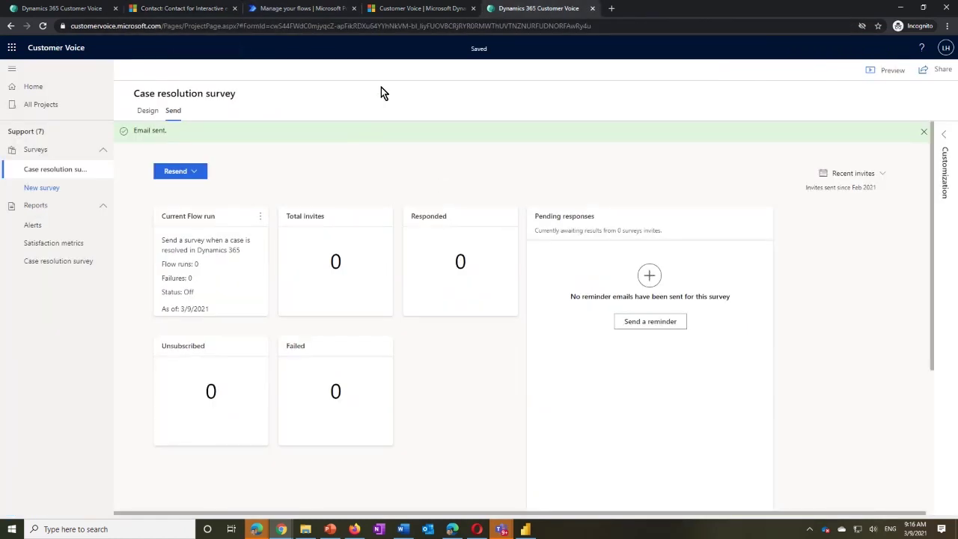
click(306, 9)
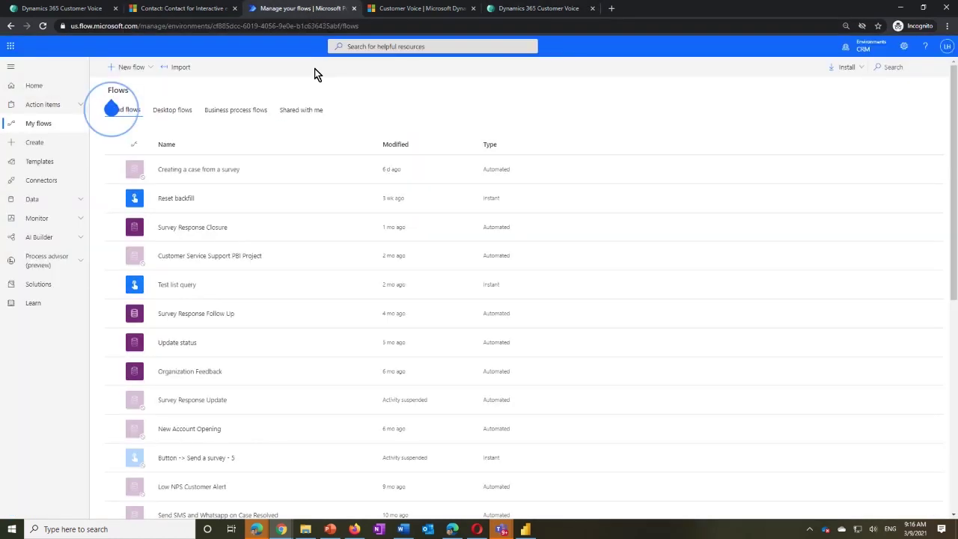
click(401, 10)
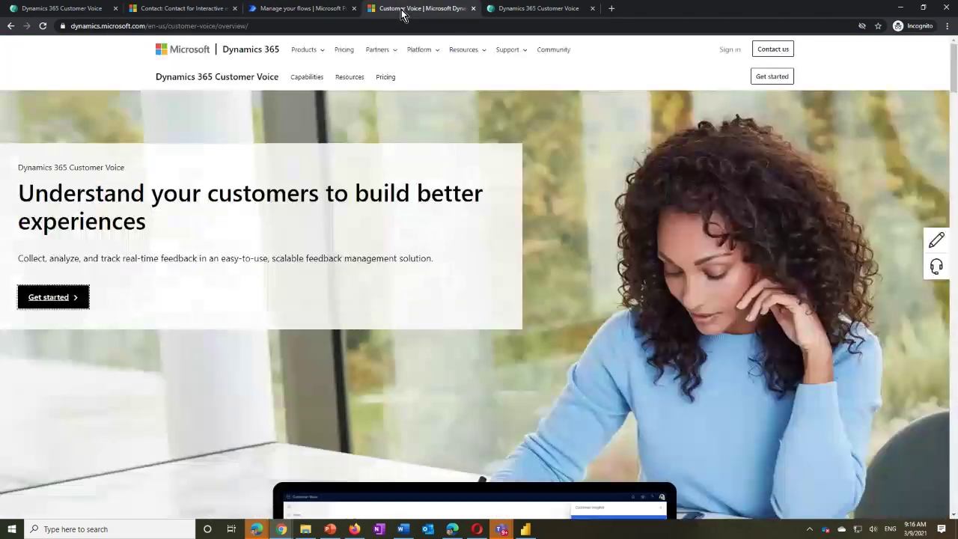
click(304, 10)
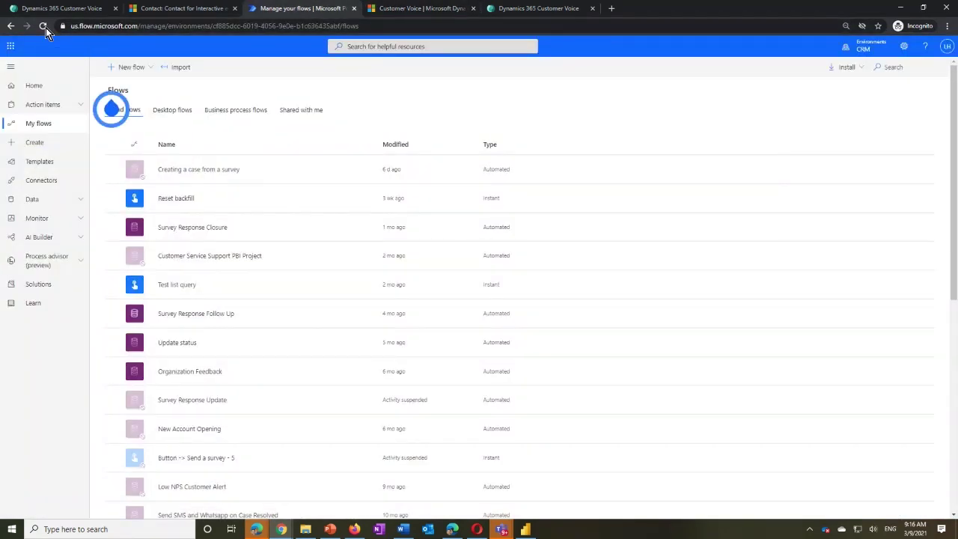
click(44, 26)
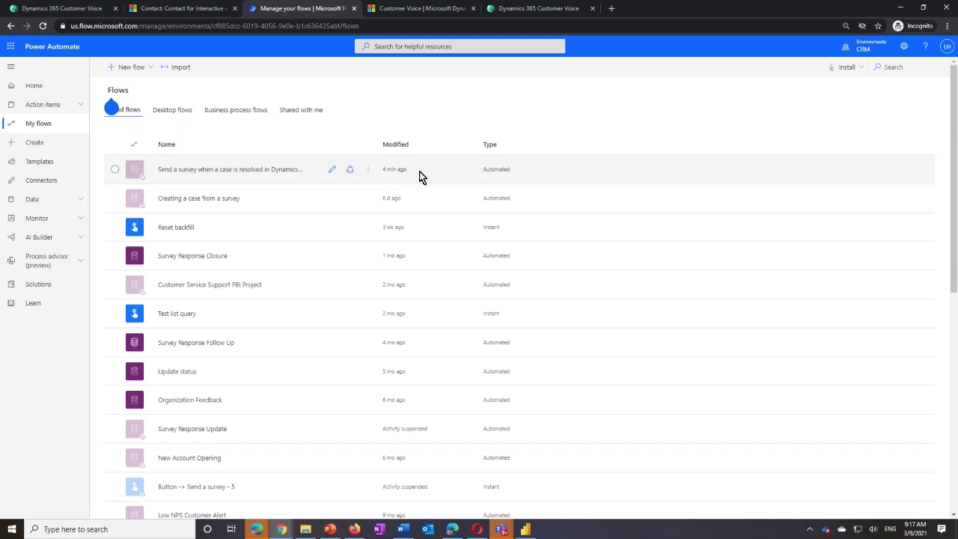
click(259, 174)
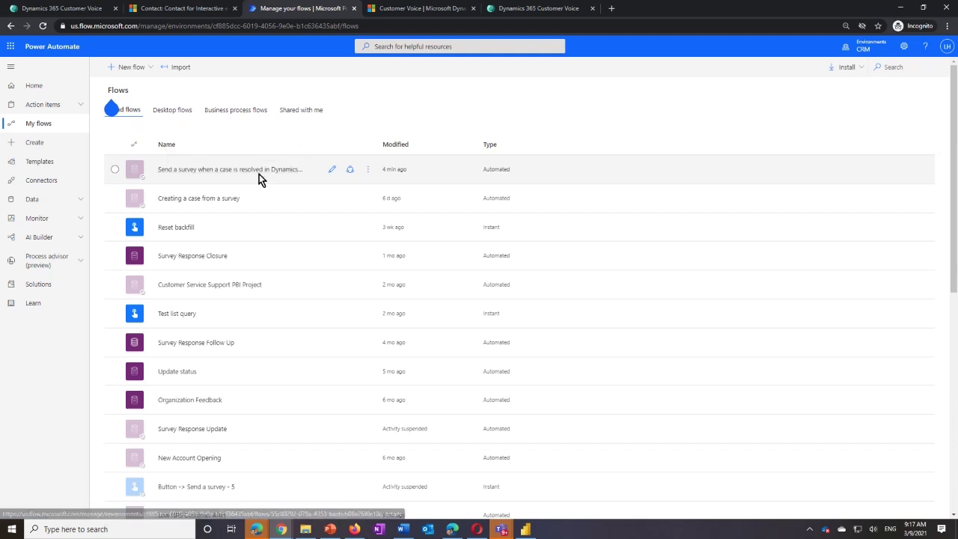
click(331, 170)
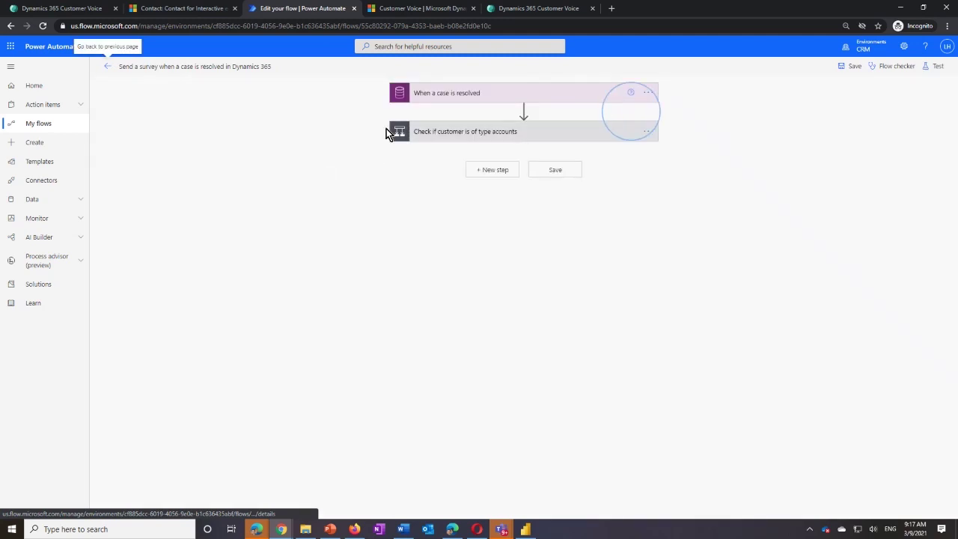
- Examine the flow's case-resolved trigger, its account type check and the survey-sending action in the If yes branch
click(440, 95)
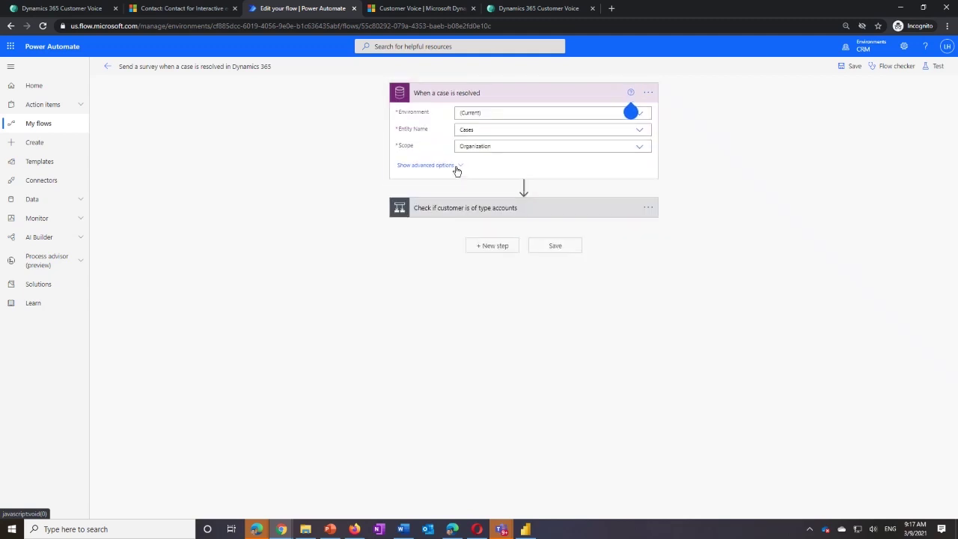
click(460, 211)
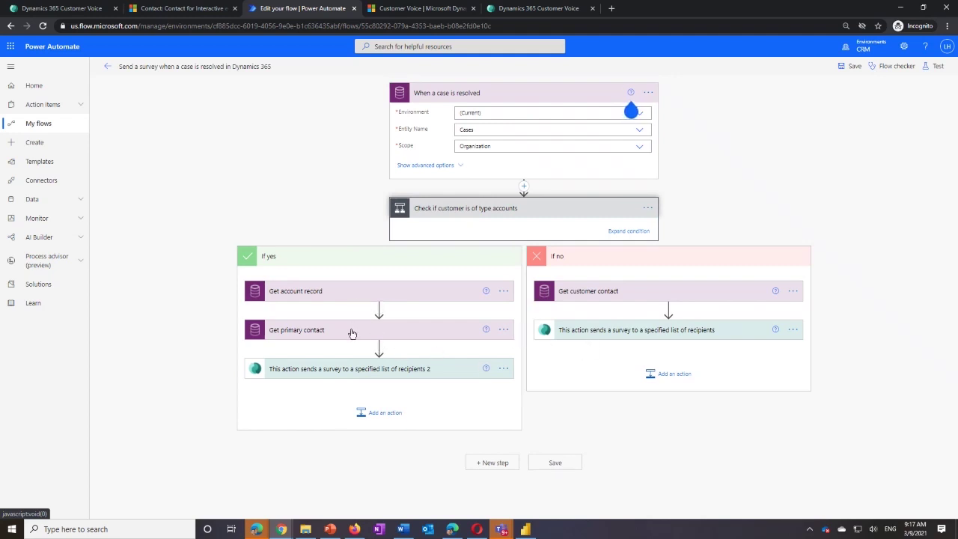
click(365, 376)
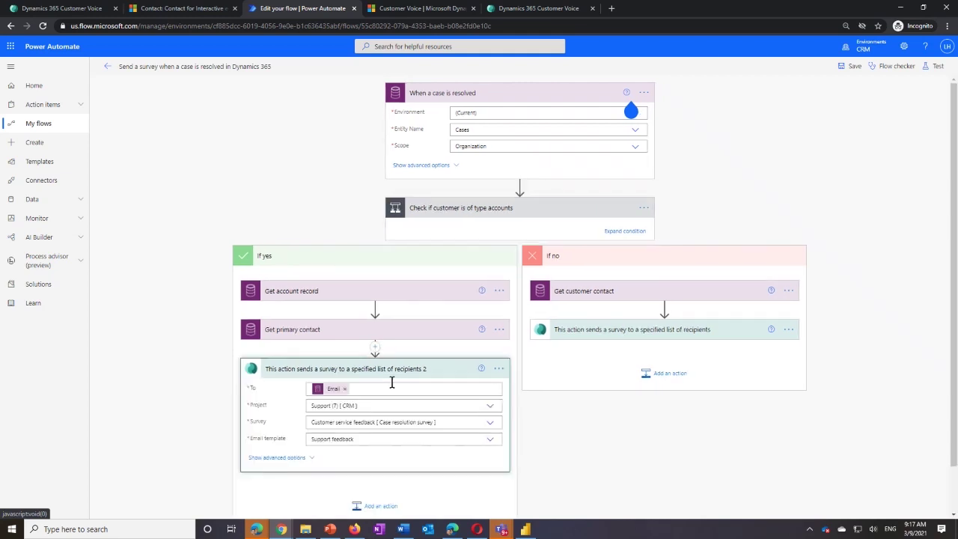
- In the If no branch's survey-sending action, fill the CaseTitle variable with the Case Title dynamic content from the case-resolved trigger
click(606, 336)
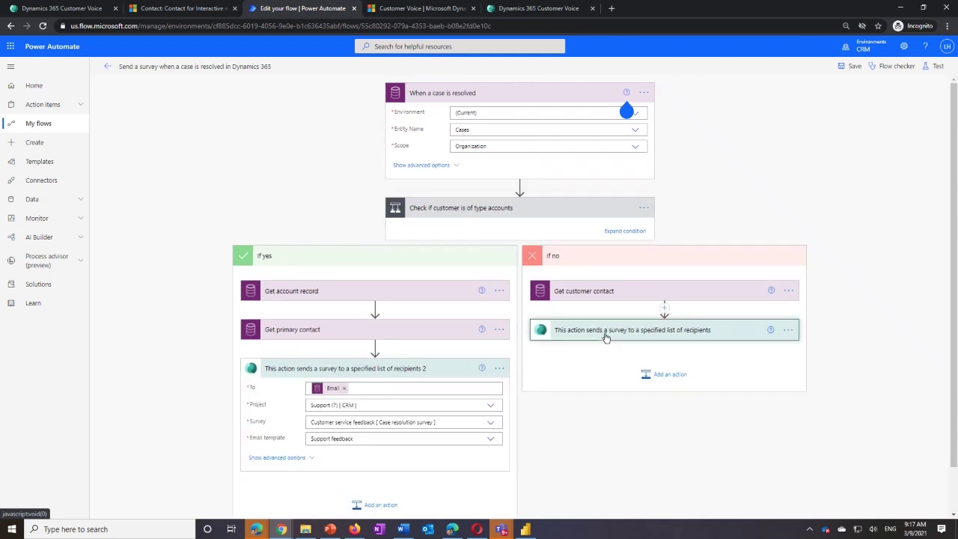
scroll(607, 341, down, 1)
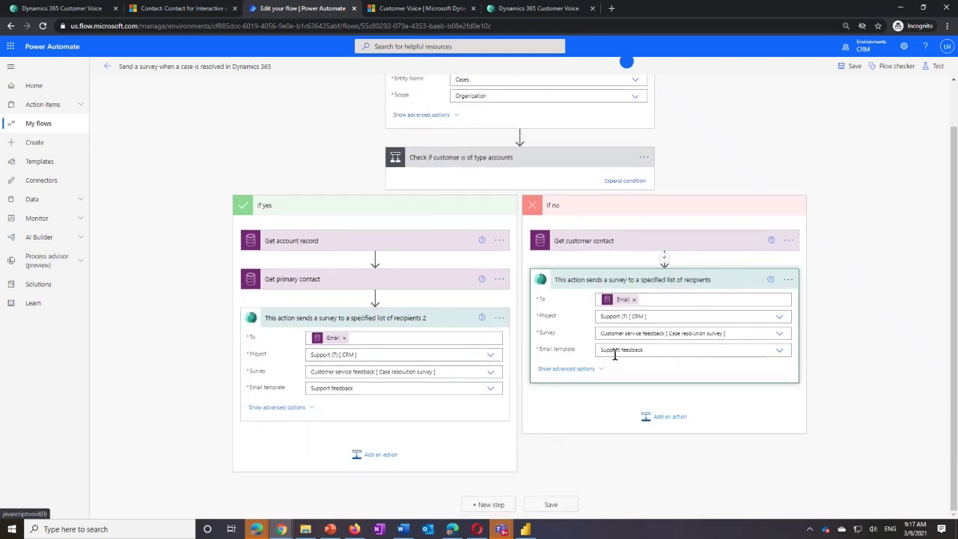
click(602, 368)
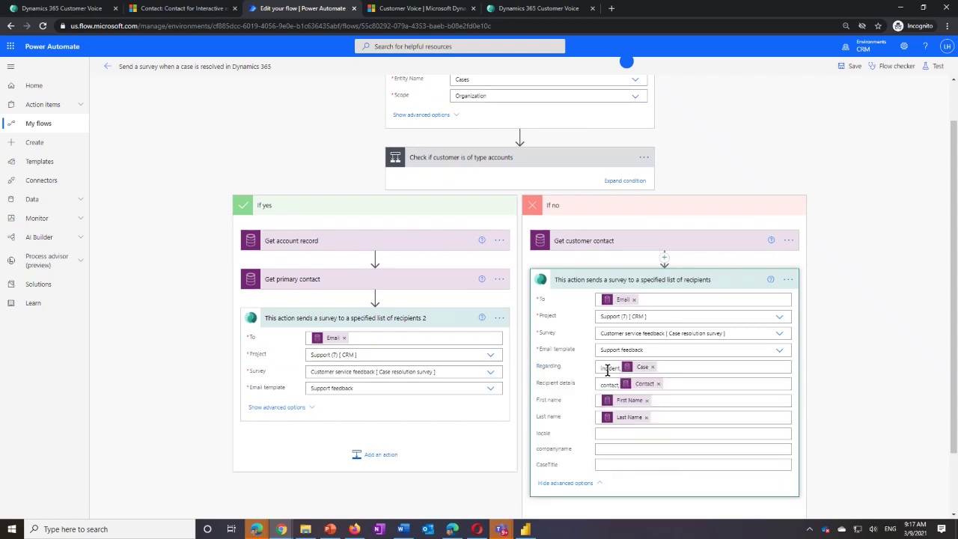
click(610, 465)
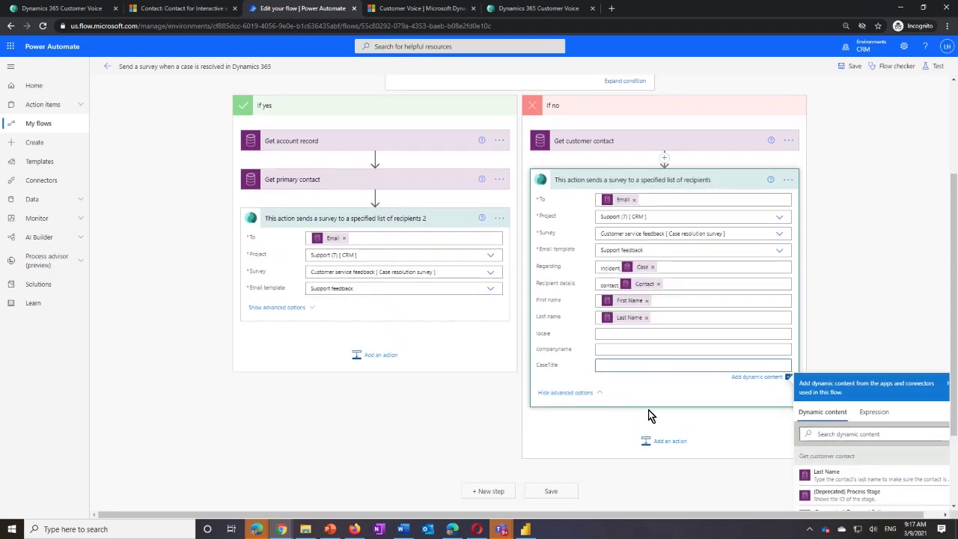
click(856, 434)
text(ti)
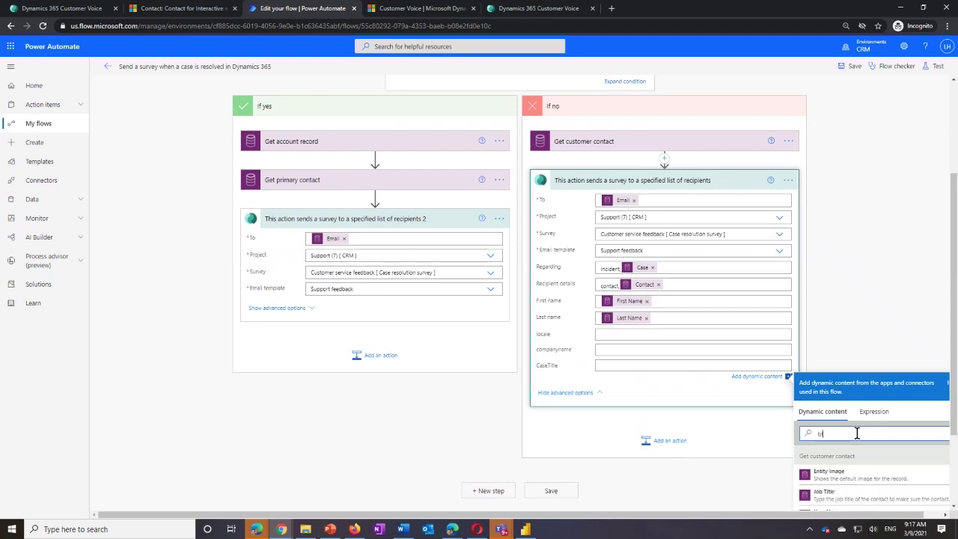
text(tl)
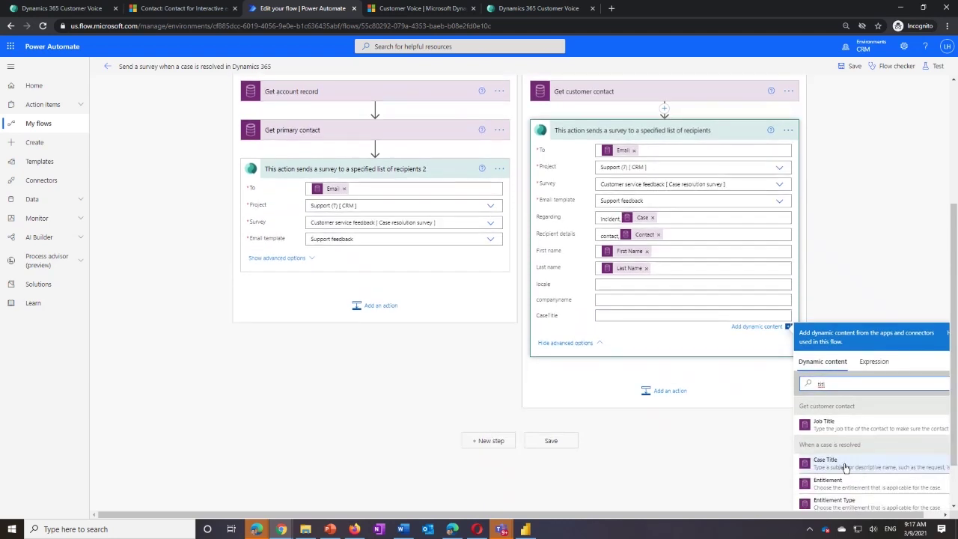
click(853, 463)
click(859, 297)
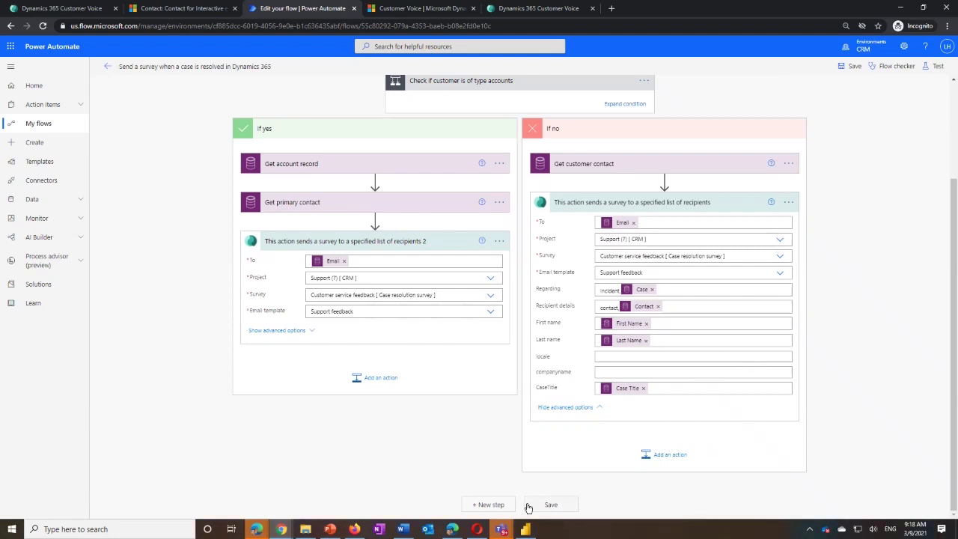
- Save the flow and turn it on from its details page
click(553, 504)
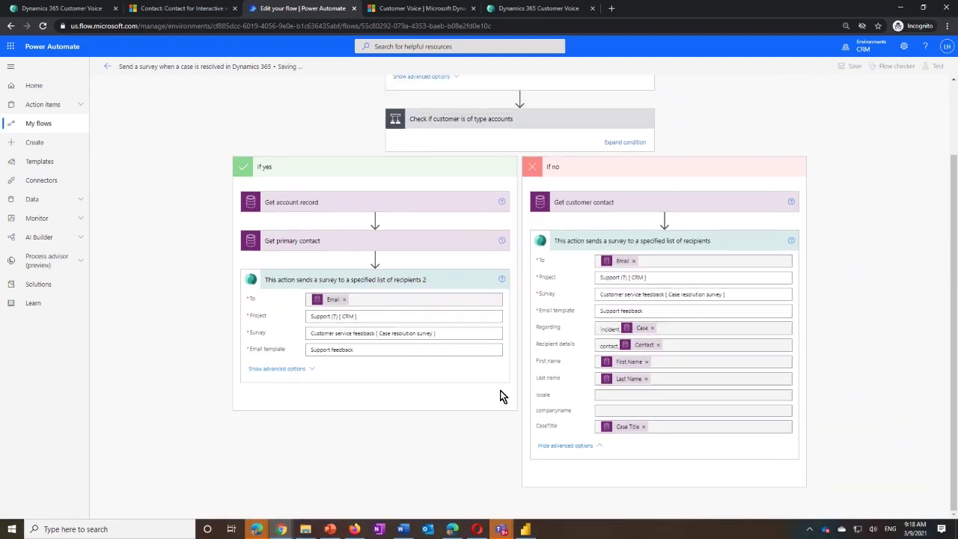
click(109, 67)
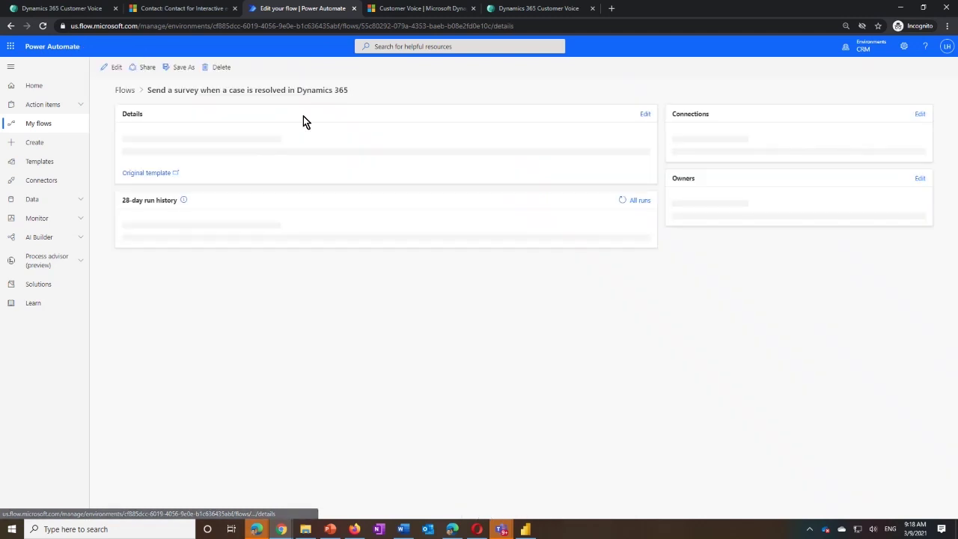
click(470, 67)
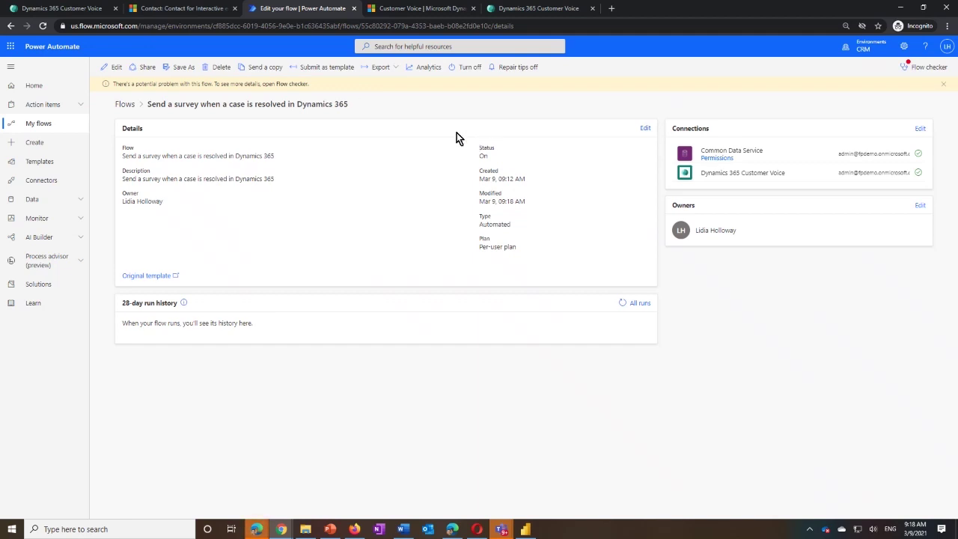
- Switch to the Customer Service Hub, open the active case "Product not received" and resolve it with the resolution "Resend the product"
click(180, 9)
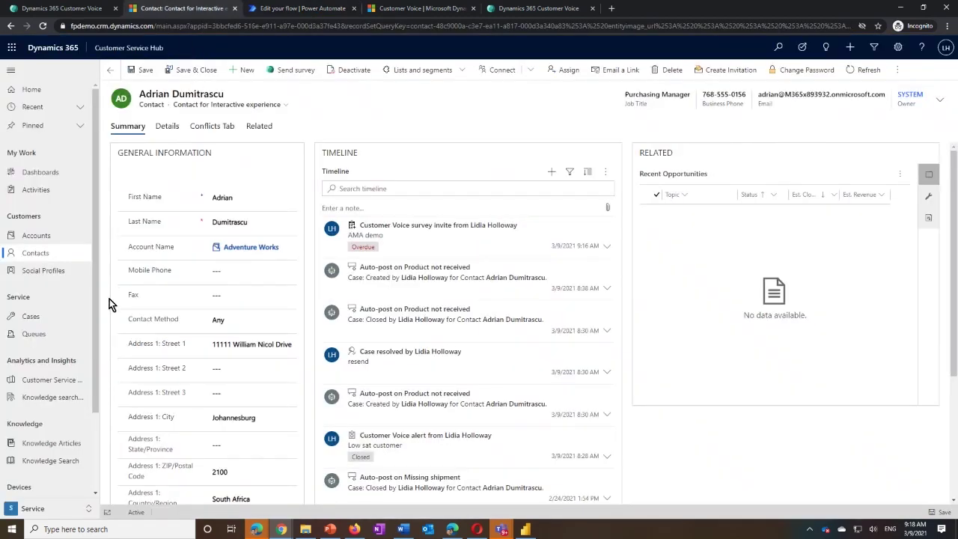
click(45, 315)
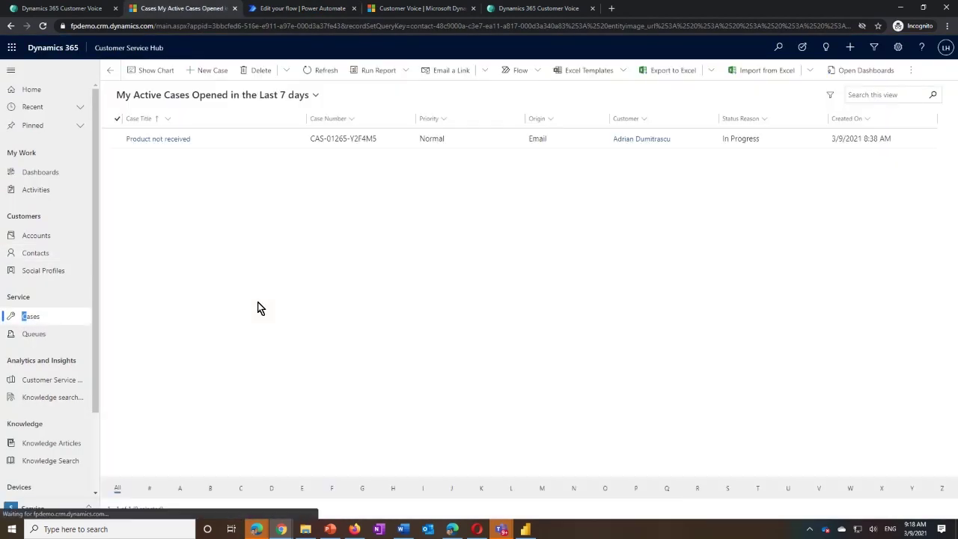
click(164, 142)
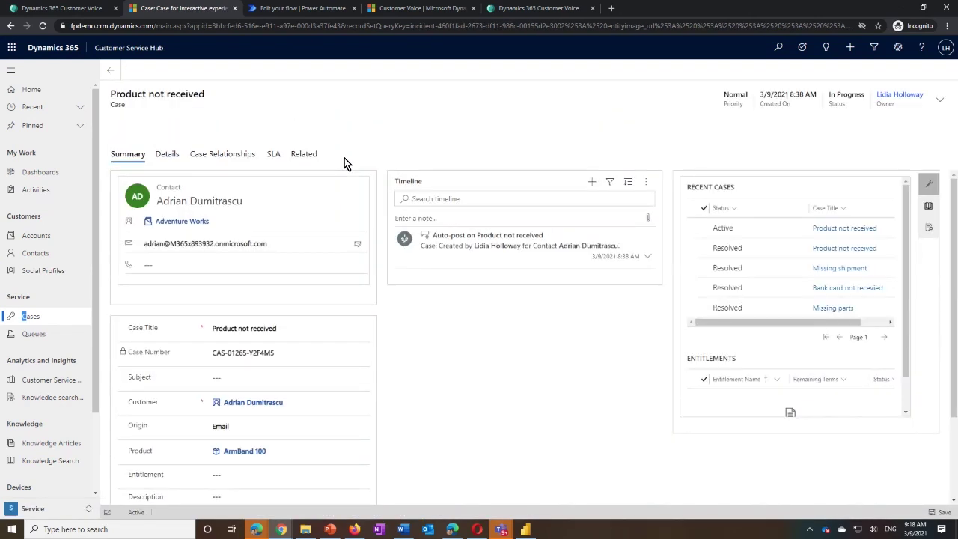
click(507, 71)
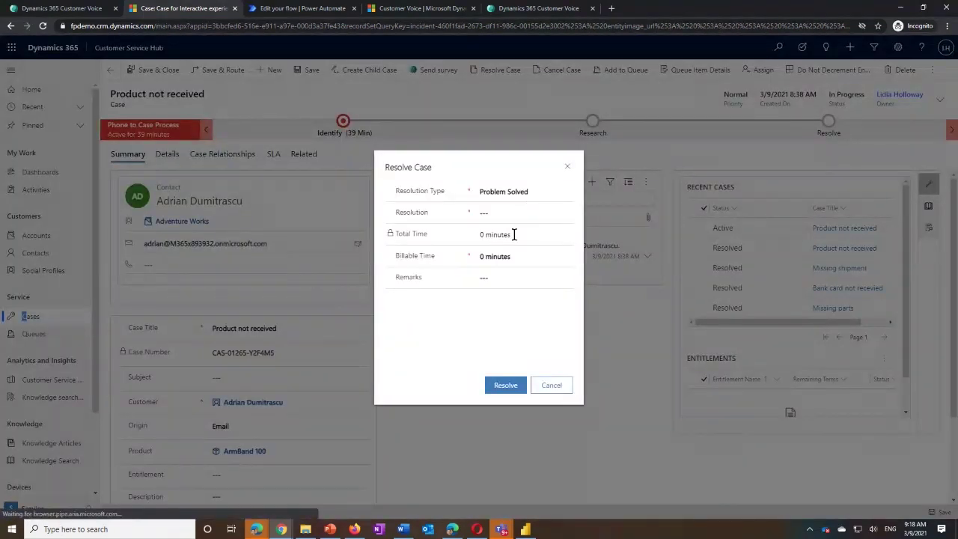
click(496, 214)
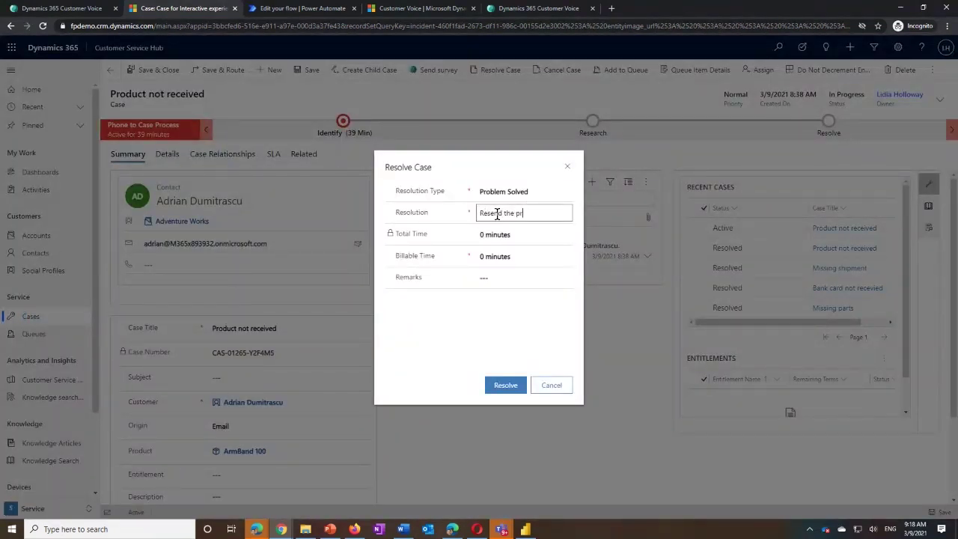
text(Resend the product)
click(505, 385)
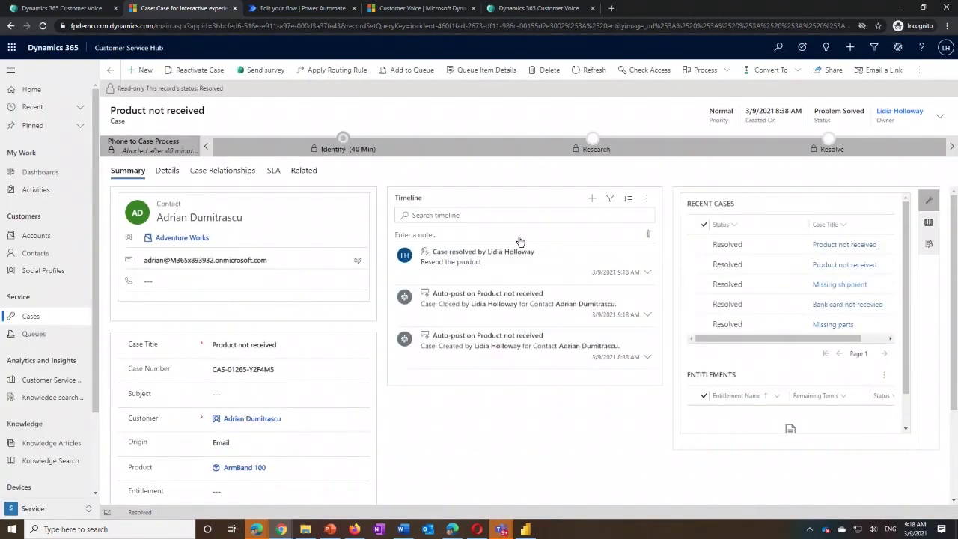
- Switch to Power Automate and refresh the flow's details to check its 28-day run history
click(335, 11)
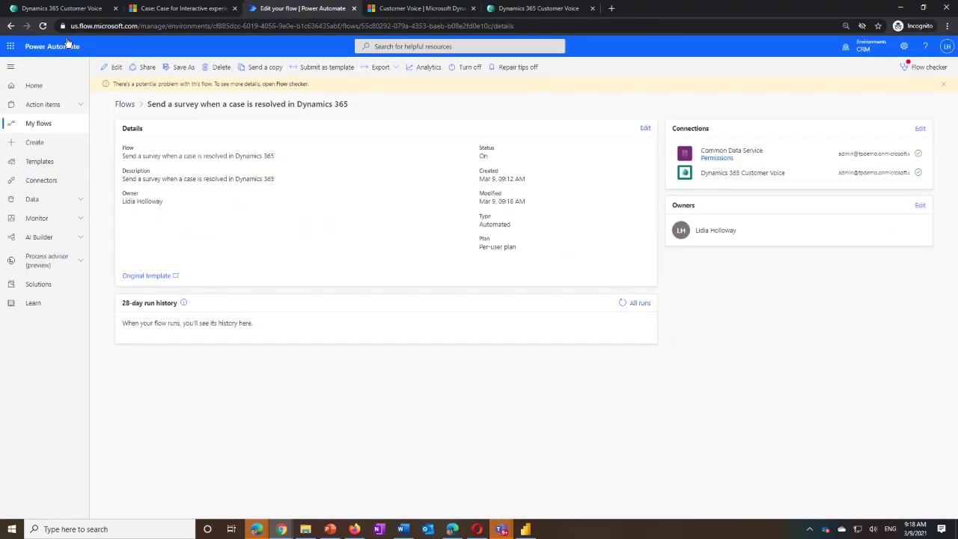
click(41, 24)
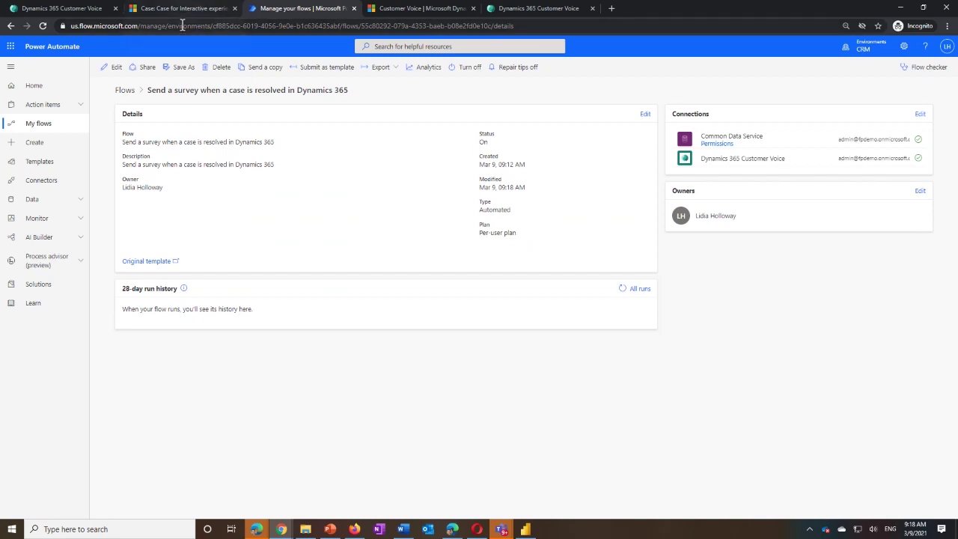
click(43, 26)
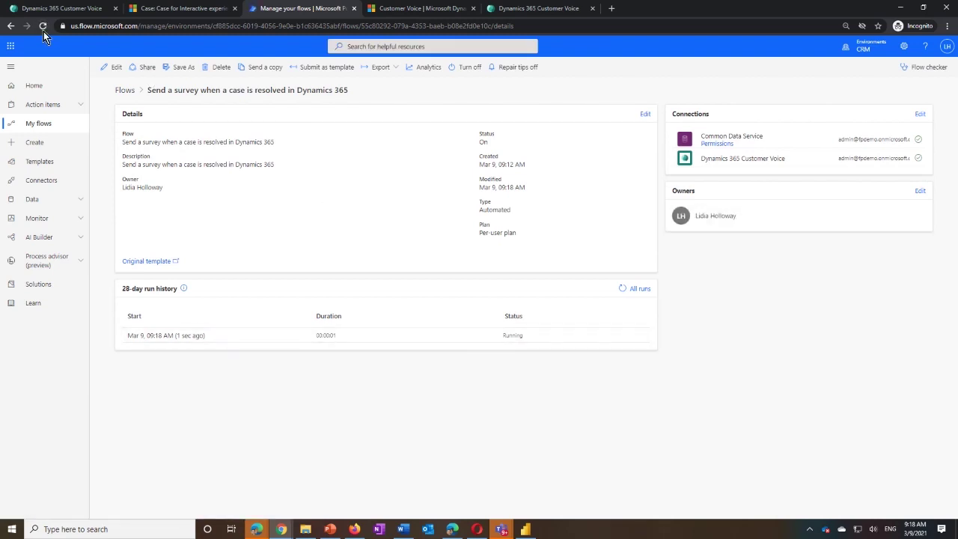
click(44, 27)
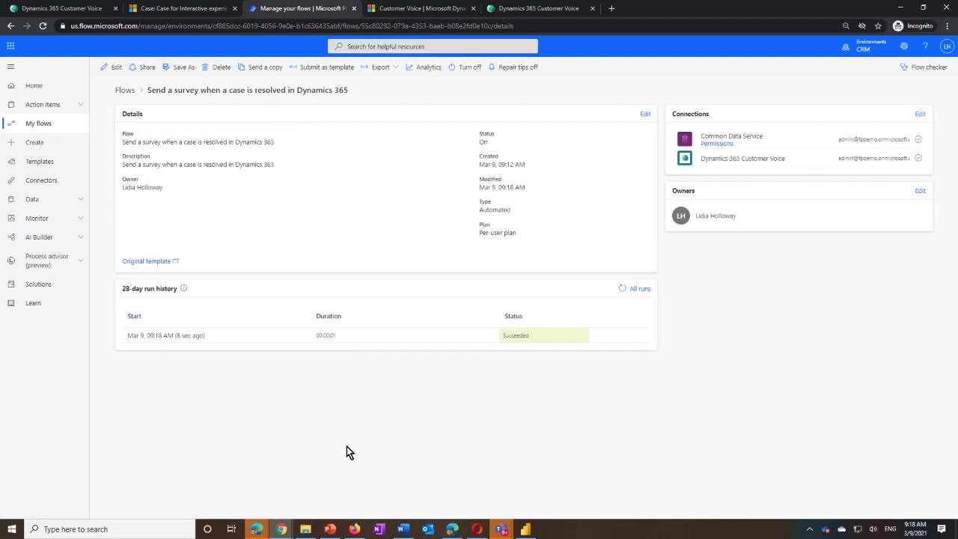
- Switch to the customer's Outlook mailbox and check the Focused and Other inboxes for the survey email, reloading the mail
click(354, 529)
click(146, 100)
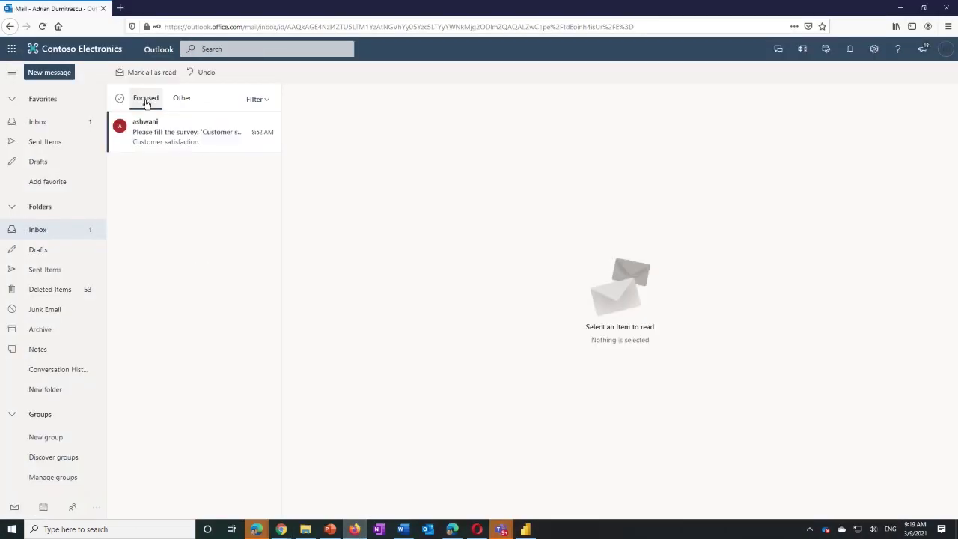
click(43, 26)
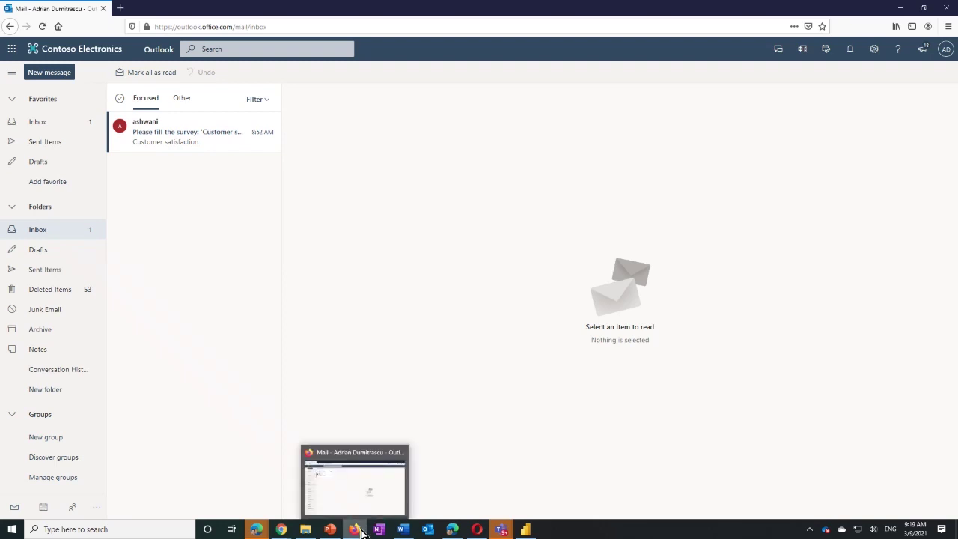
click(43, 26)
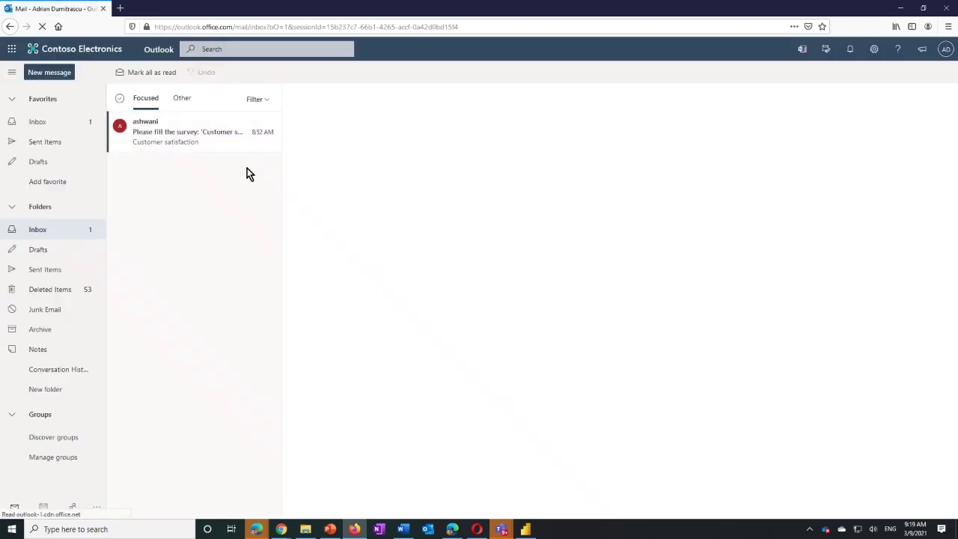
click(182, 99)
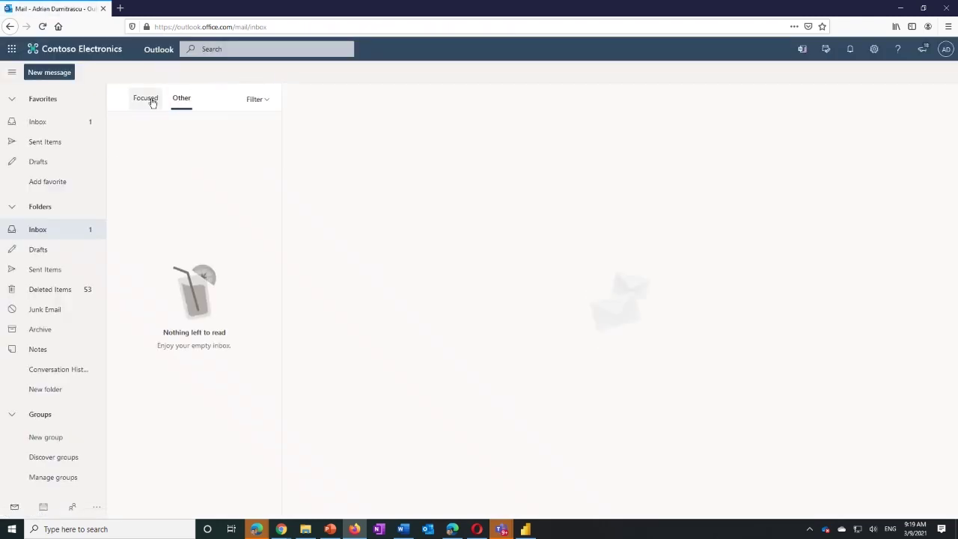
click(144, 98)
click(43, 27)
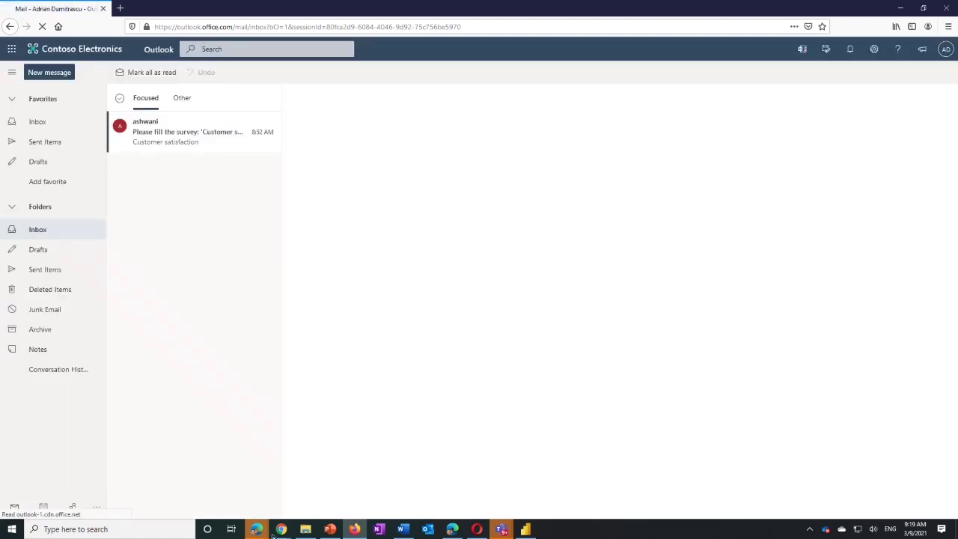
- Switch back to the Customer Service Hub and open the first contact in the High value customers view
mouse_move(278, 531)
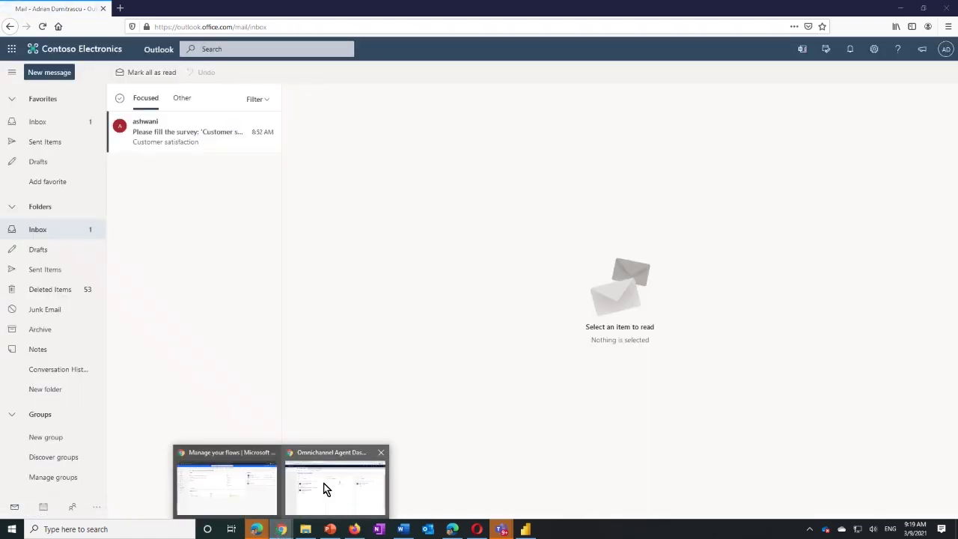
click(255, 497)
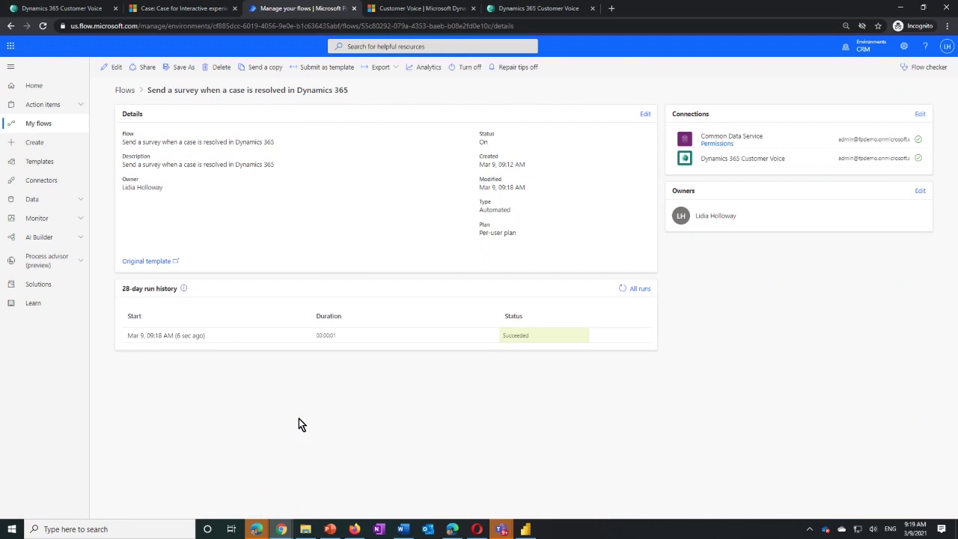
click(187, 14)
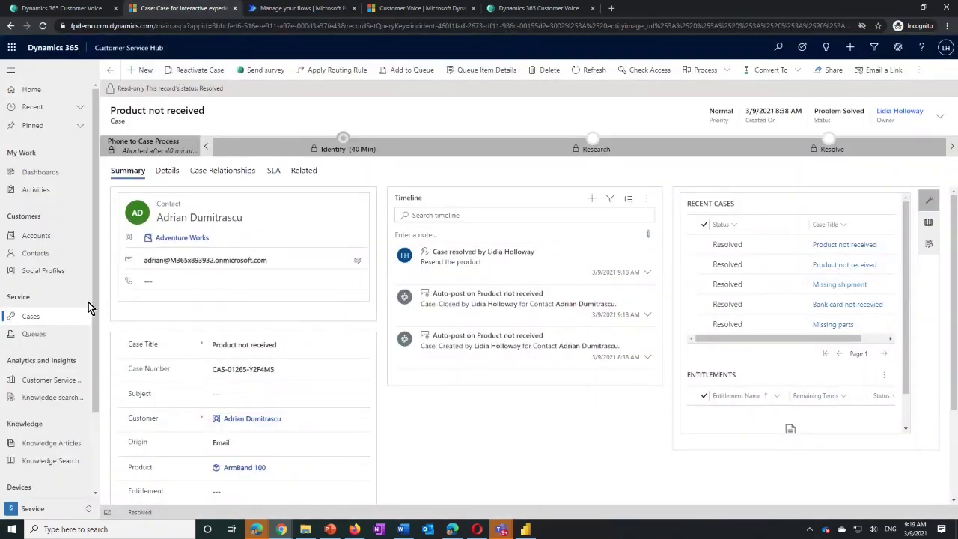
click(36, 253)
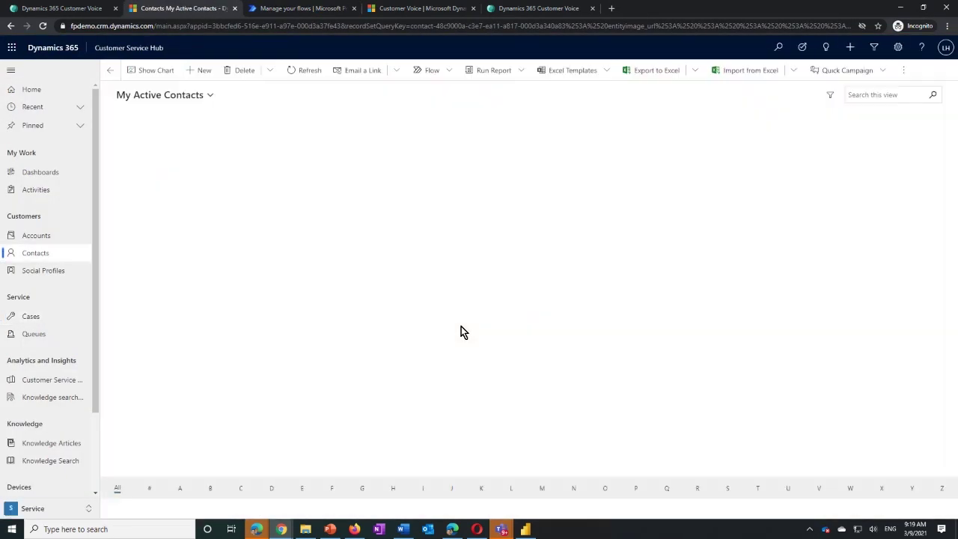
click(210, 96)
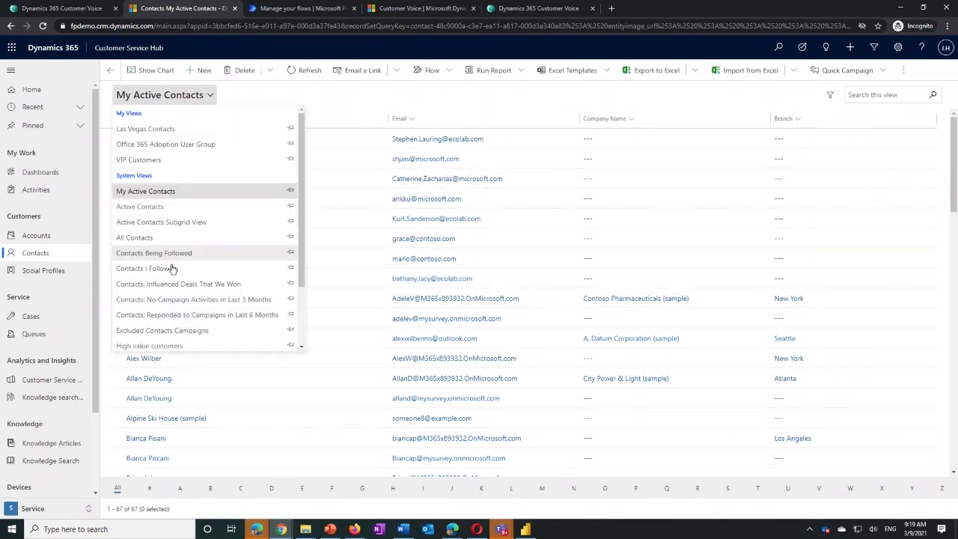
click(170, 346)
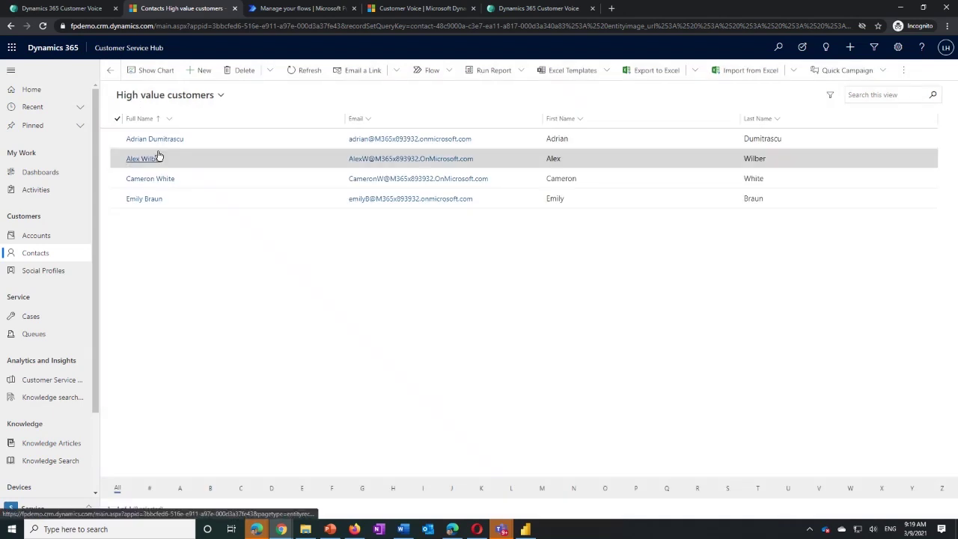
click(157, 138)
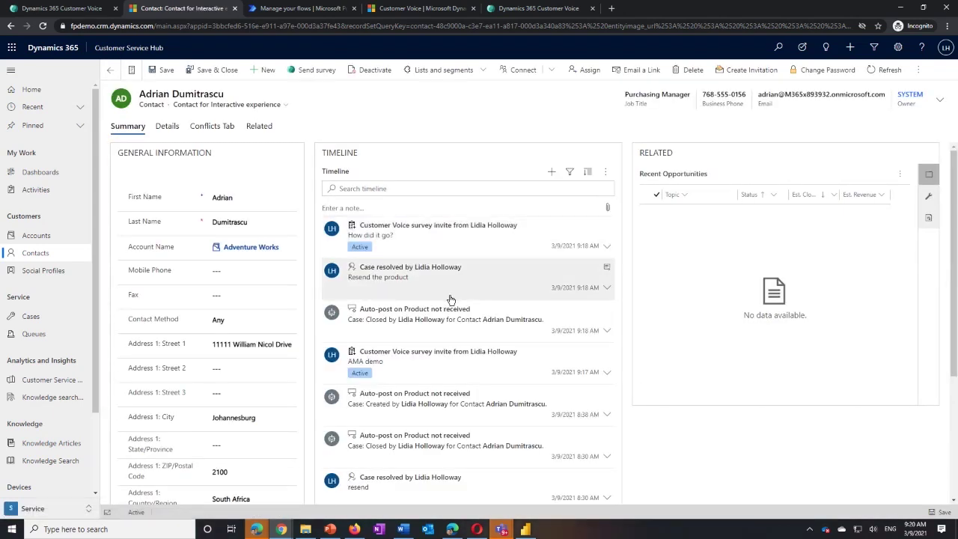
- Examine the contact's timeline for survey invites and alerts, and load its older records
scroll(450, 299, down, 1)
scroll(446, 327, down, 1)
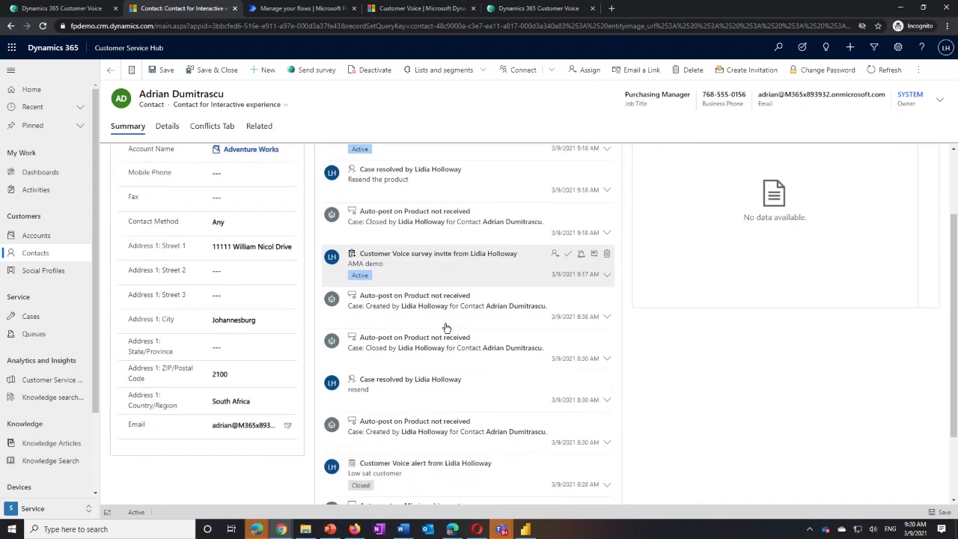
scroll(446, 327, down, 2)
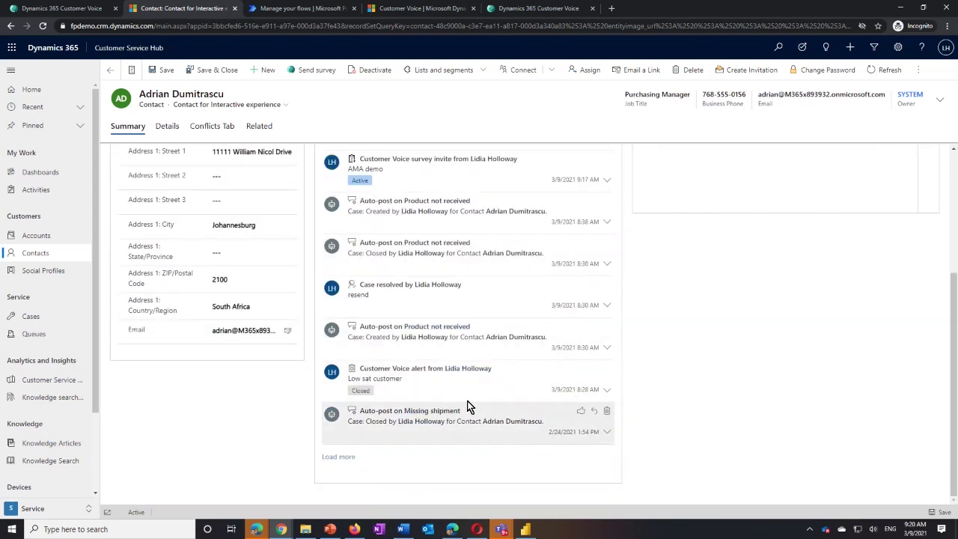
click(342, 458)
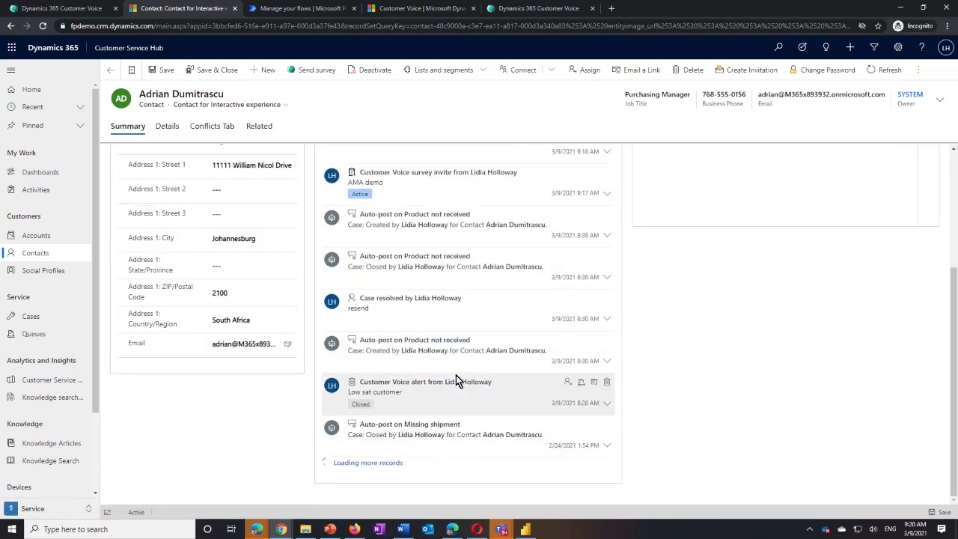
- Review the older records in the contact's timeline and open the AMA demo survey invite
scroll(456, 376, down, 4)
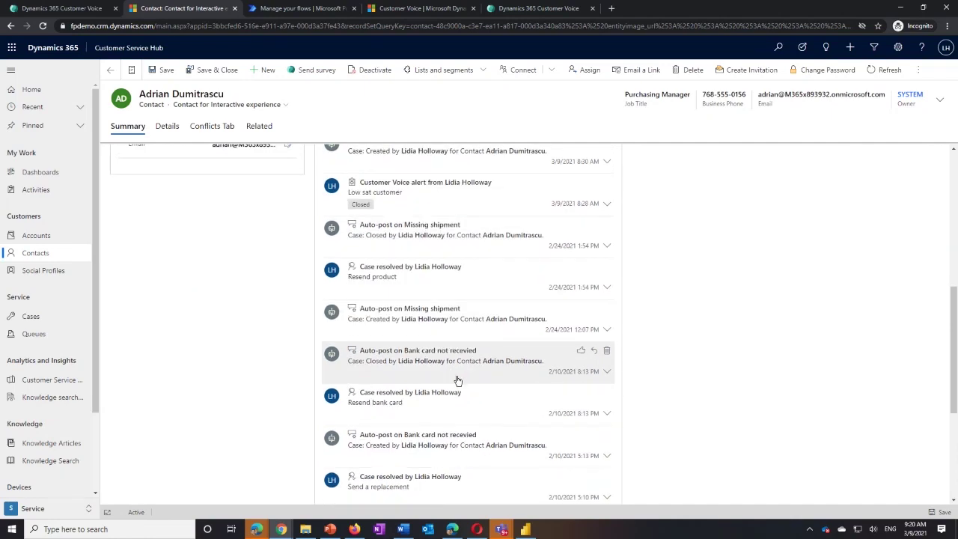
scroll(456, 380, down, 5)
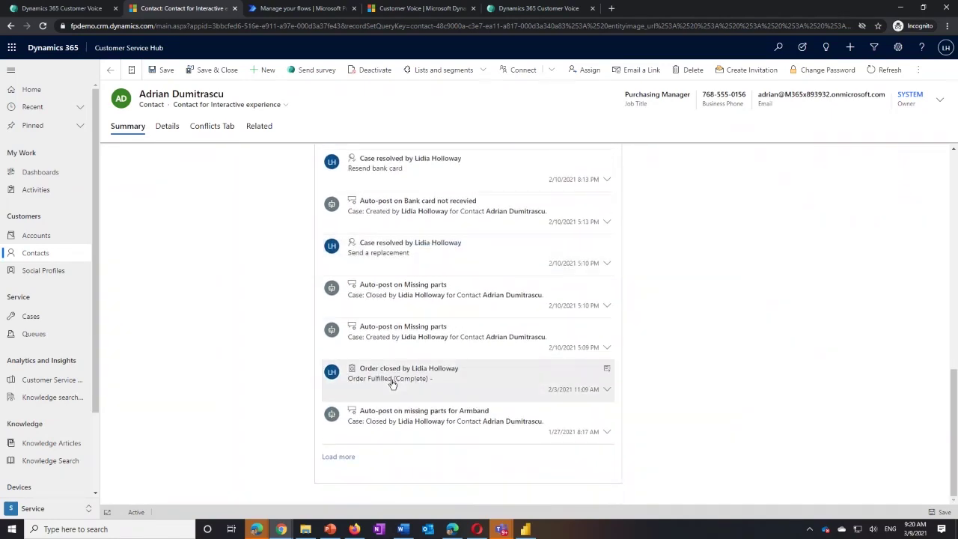
scroll(392, 383, up, 15)
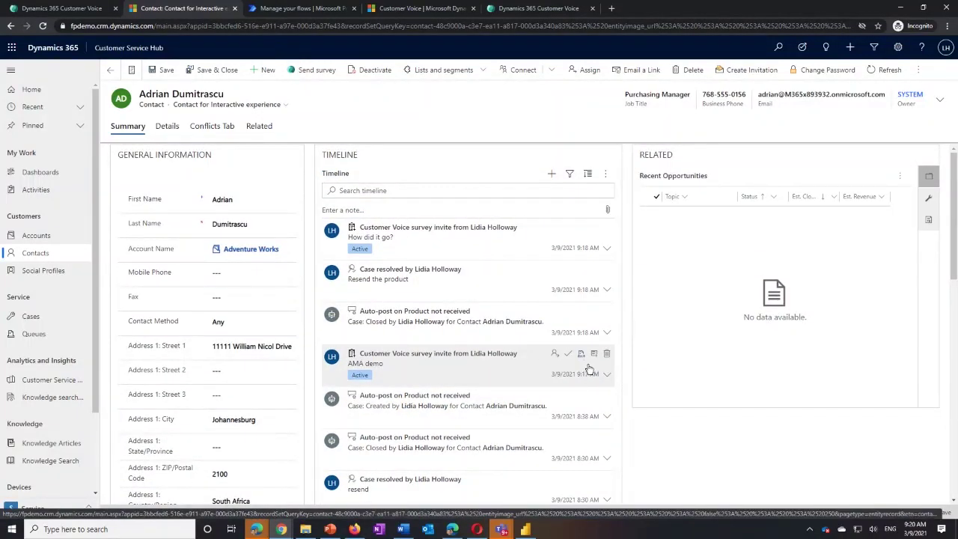
click(590, 364)
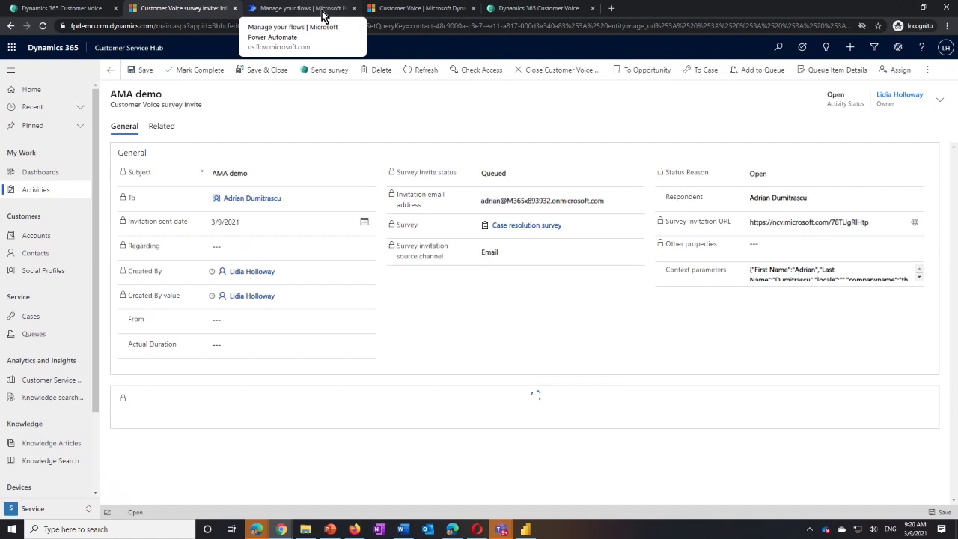
- Switch to the customer's Outlook mailbox, check the Other inbox, and start the survey from the Customer satisfaction email
click(354, 529)
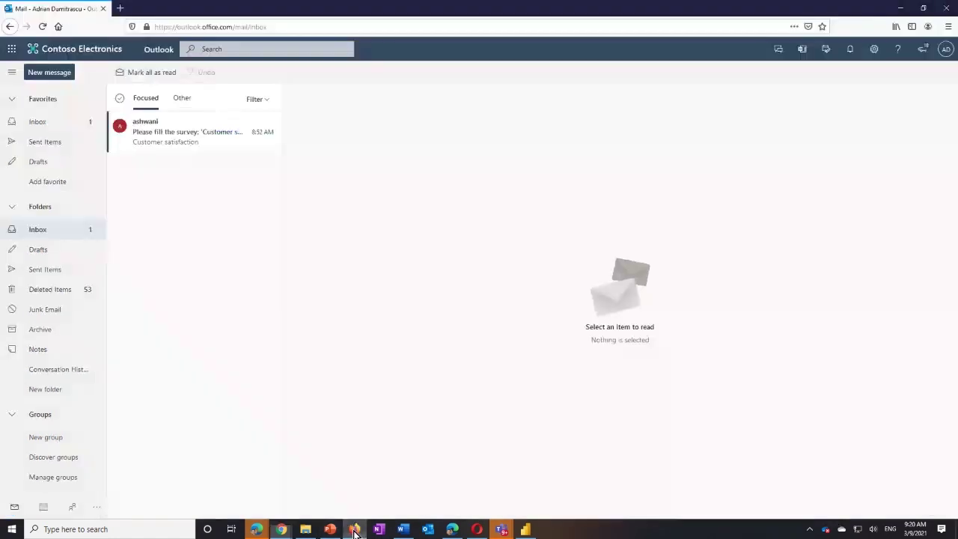
click(182, 100)
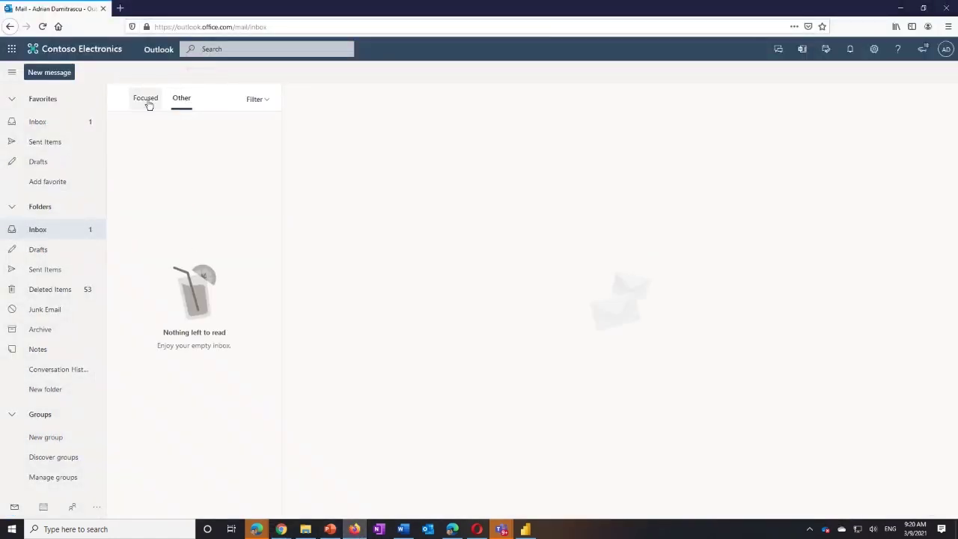
click(148, 105)
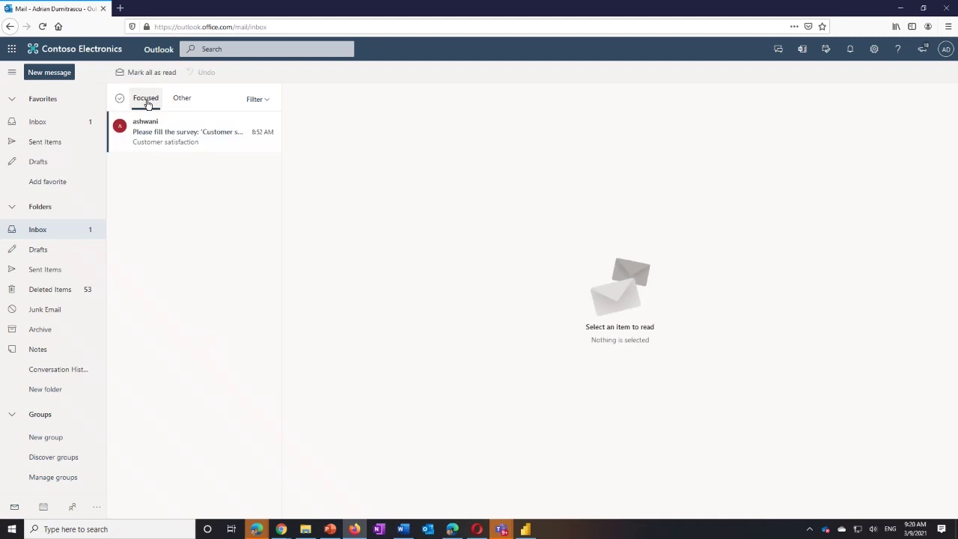
click(176, 134)
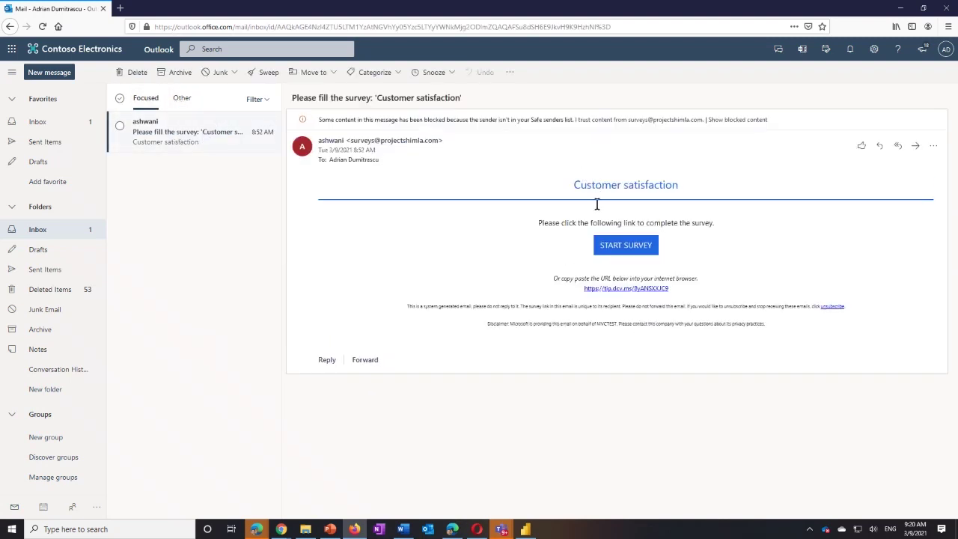
click(634, 251)
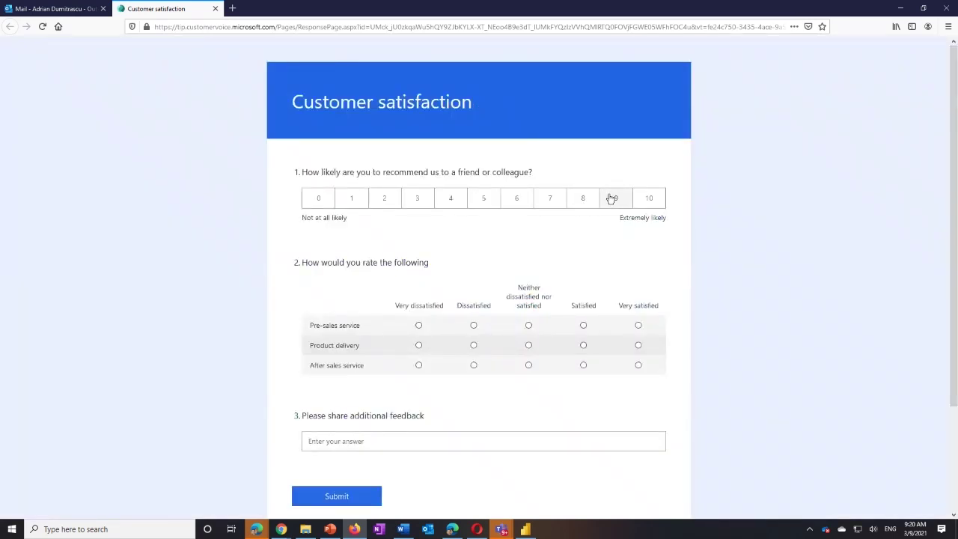
- Submit the survey with recommendation 9, pre-sales Satisfied, product delivery and after sales Very satisfied, and feedback "The service is great"
click(614, 199)
click(583, 324)
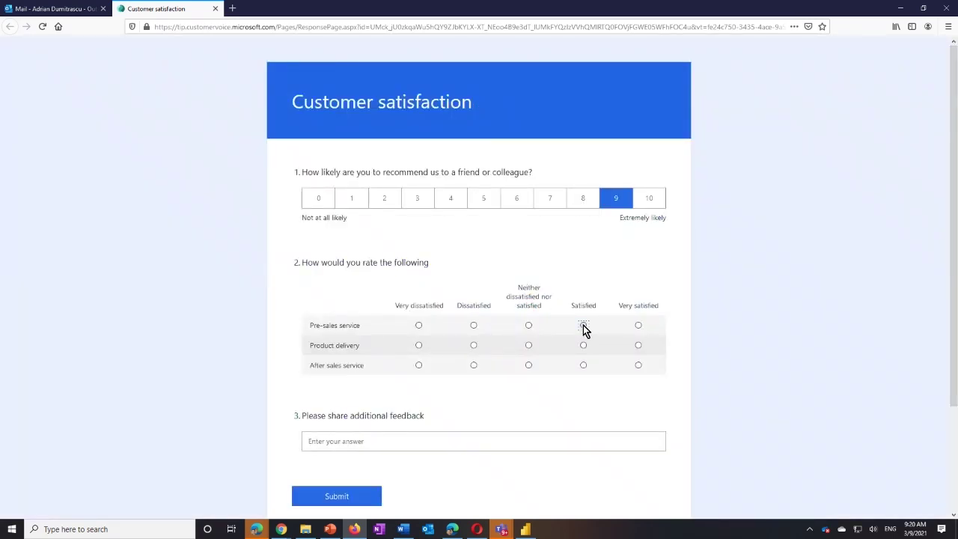
click(637, 345)
click(638, 367)
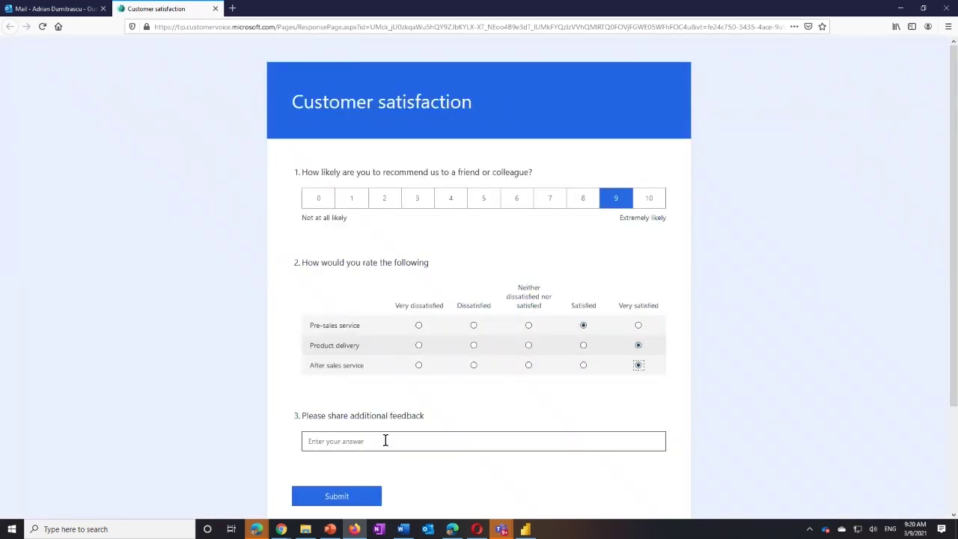
text(The se)
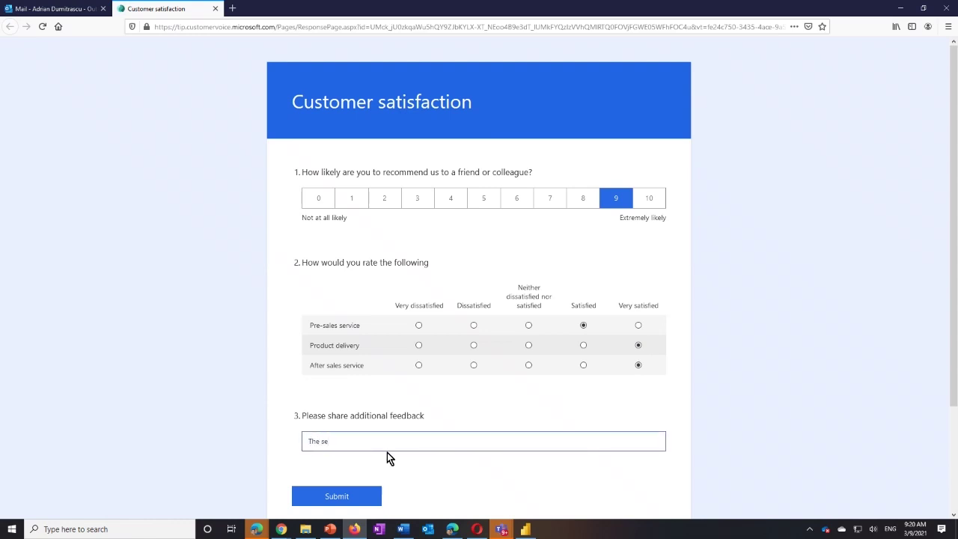
text(rvice is great)
click(320, 494)
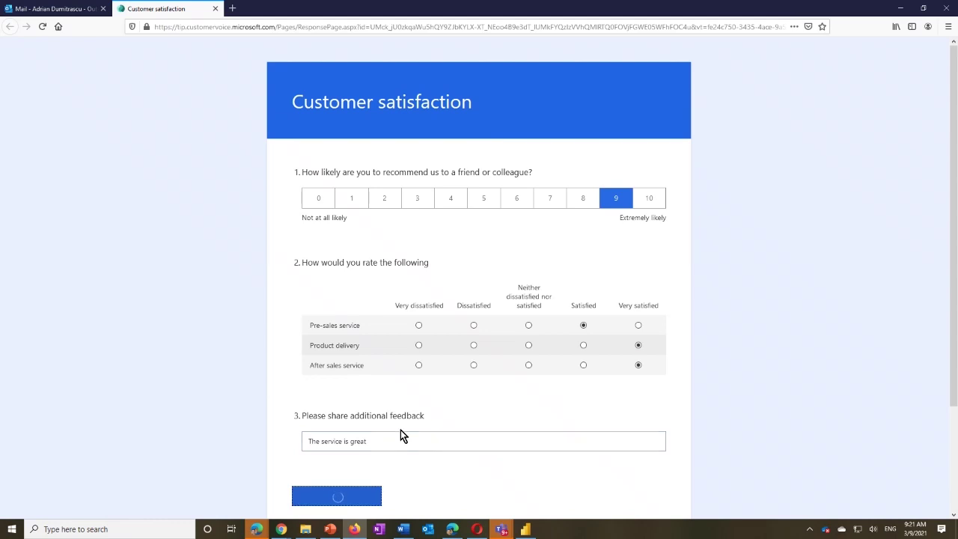
- Switch to Customer Voice in the other Chrome window, search all projects for "bank", and open the Bank Satisfaction project
click(70, 12)
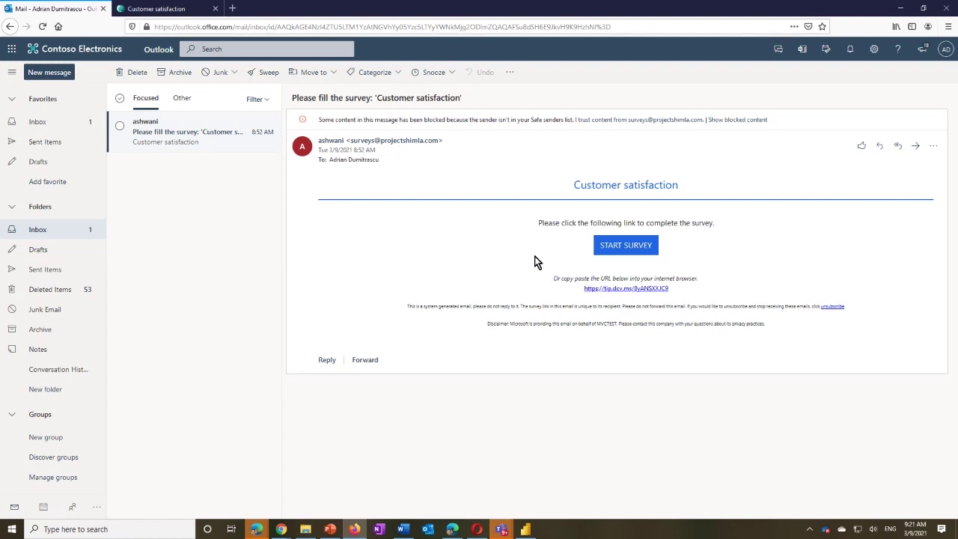
mouse_move(280, 527)
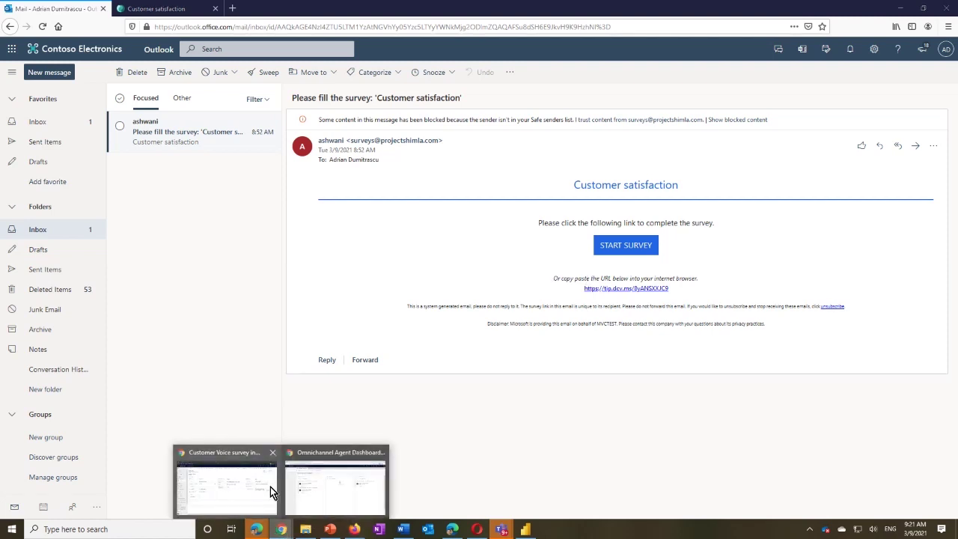
click(311, 487)
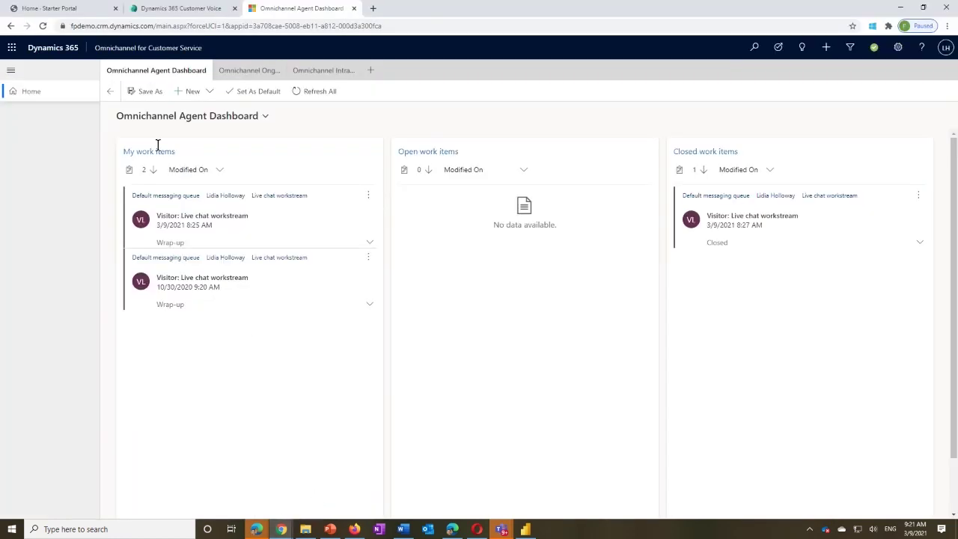
click(168, 9)
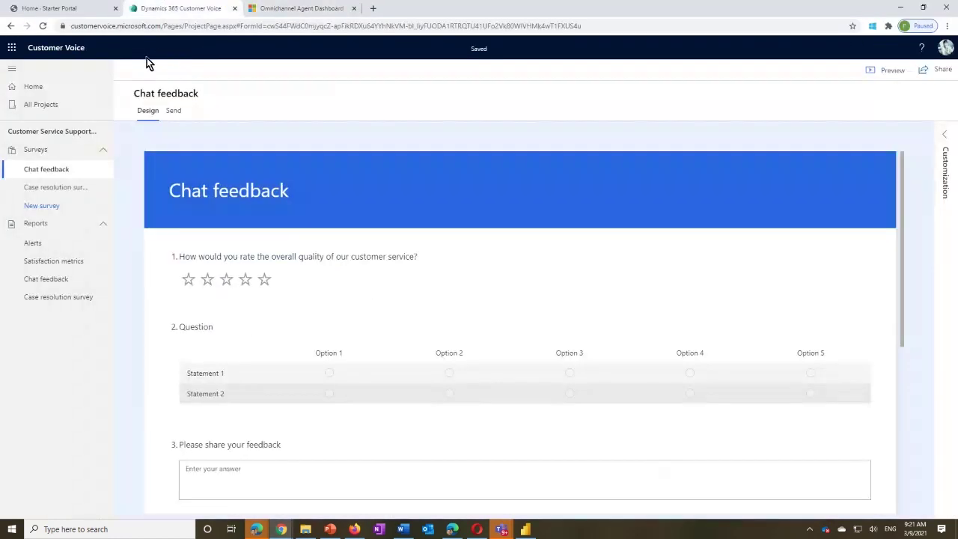
click(41, 106)
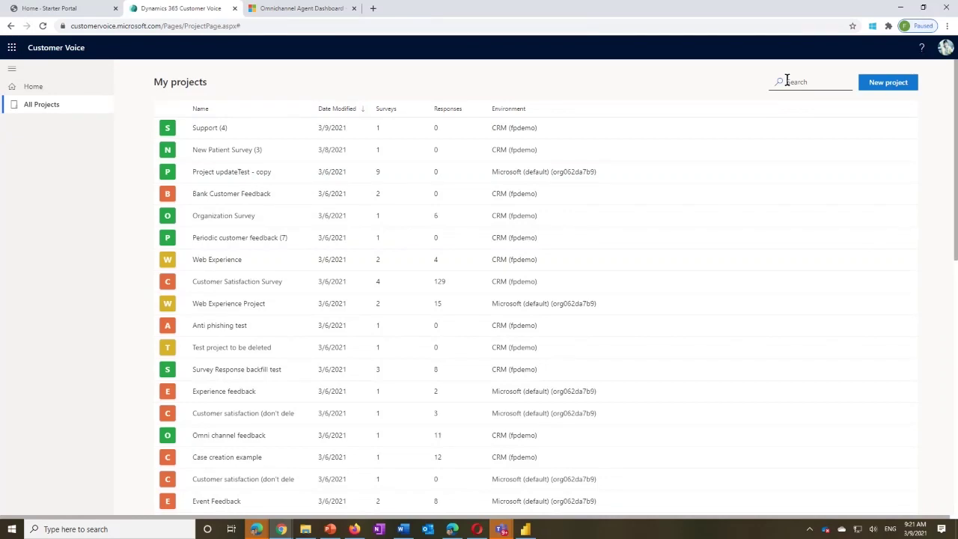
click(820, 83)
text(bank)
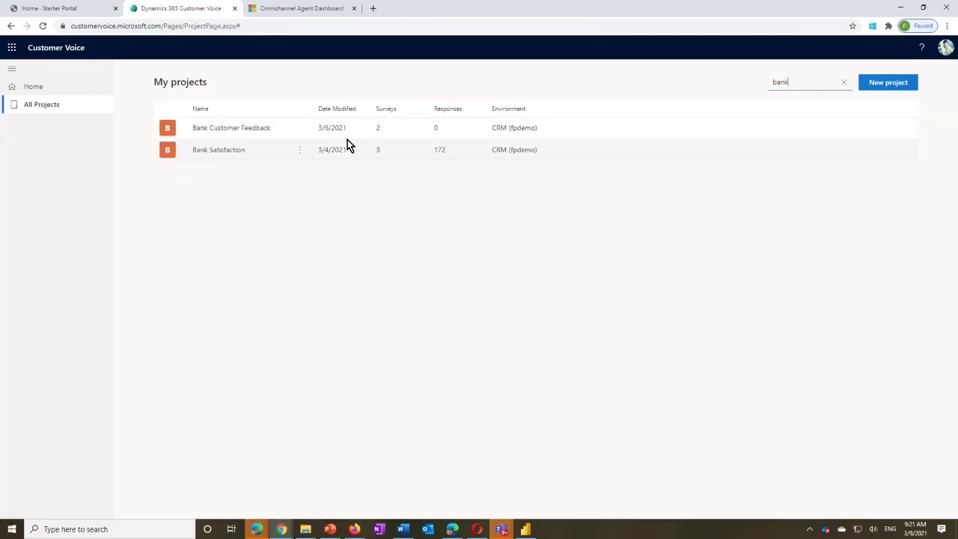
click(217, 150)
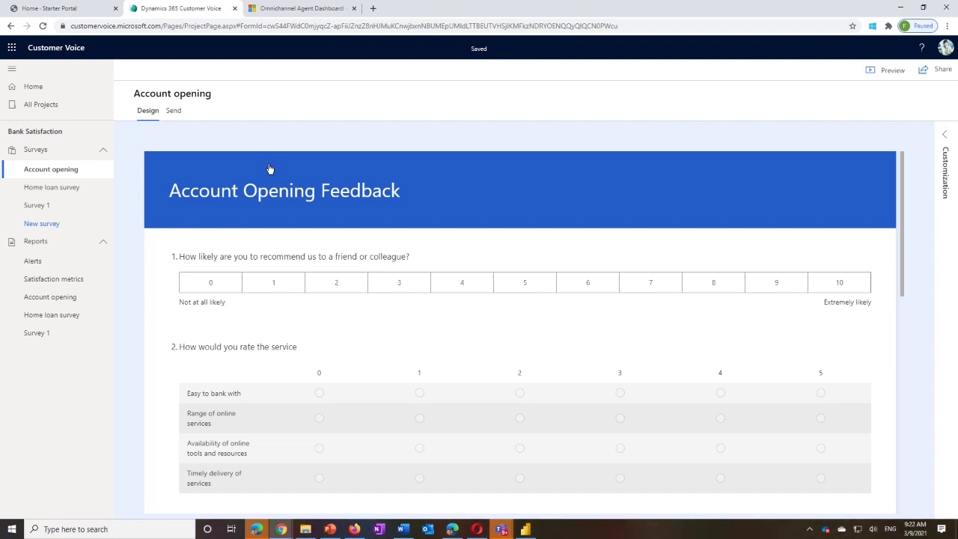
- Open the Account opening report and review its question results
click(65, 298)
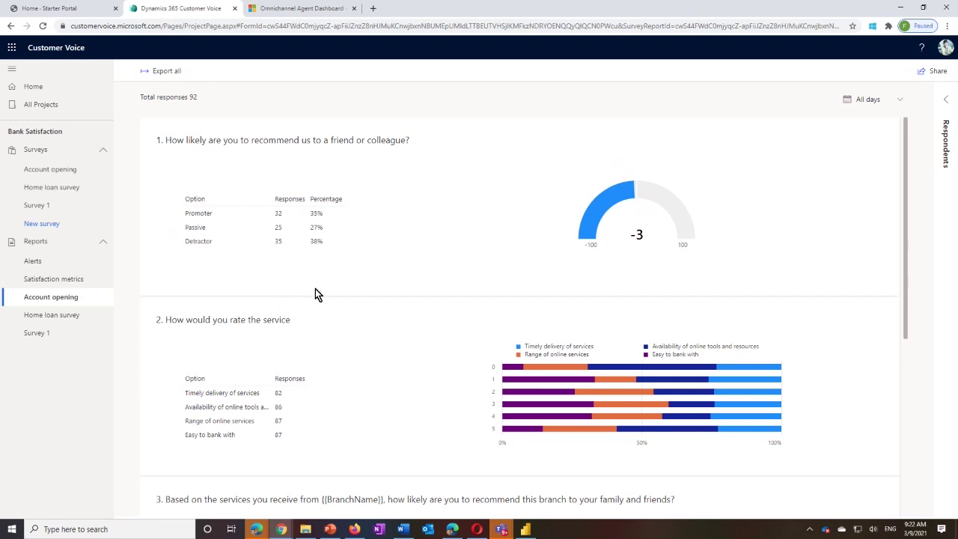
scroll(321, 351, down, 2)
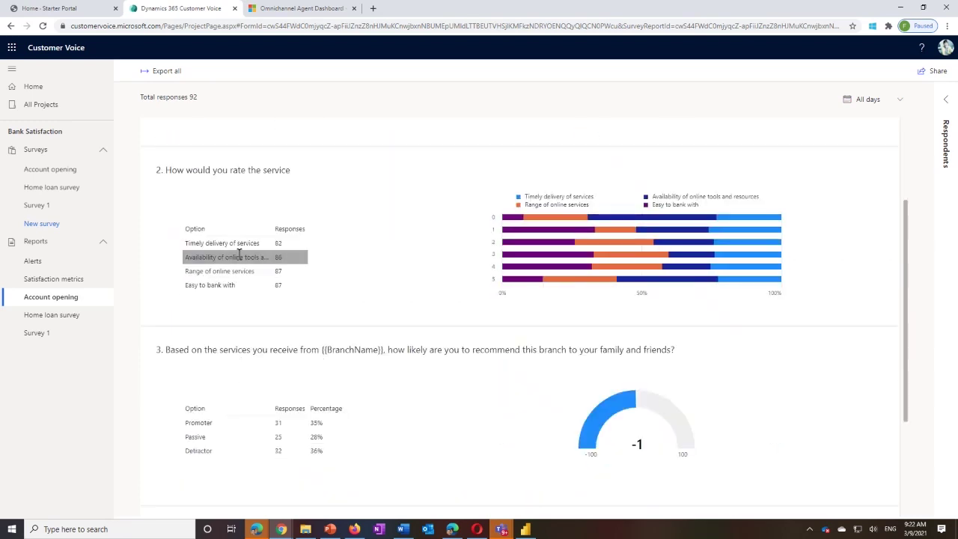
scroll(247, 258, up, 2)
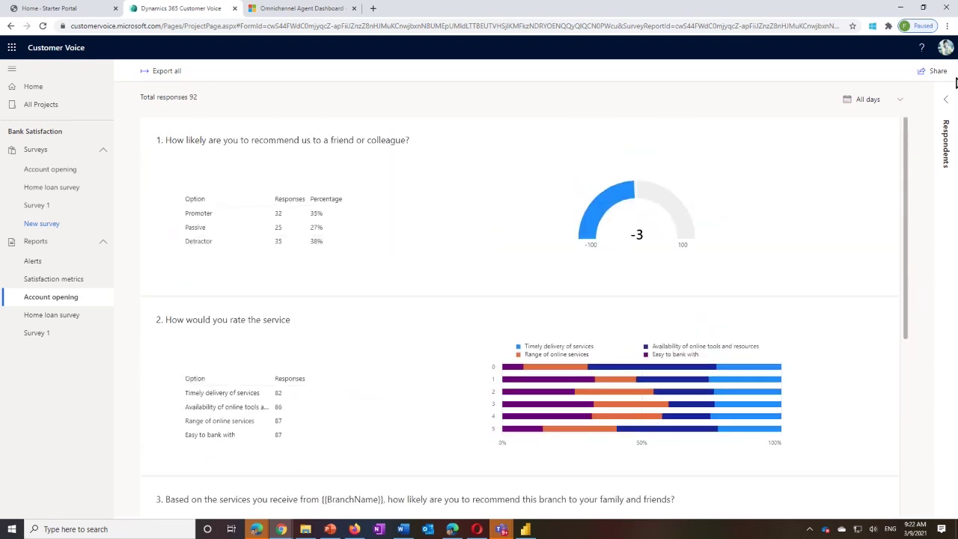
- Show the report's respondents and examine the first respondent's individual response
click(949, 101)
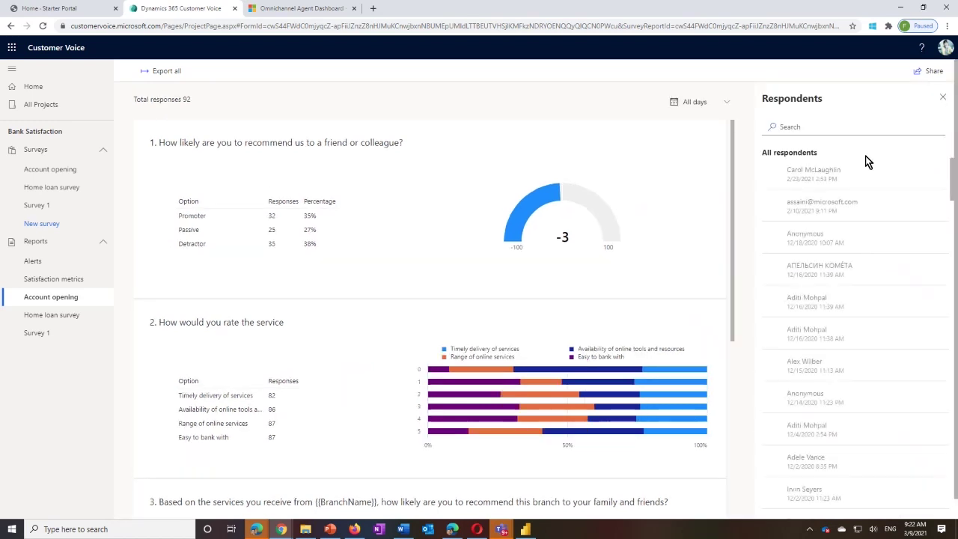
double_click(807, 173)
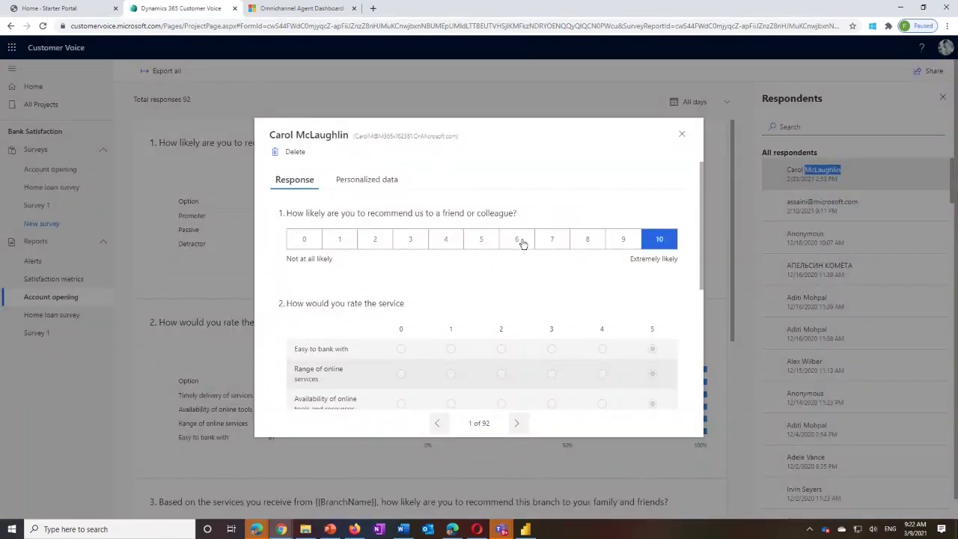
scroll(526, 247, down, 1)
scroll(524, 243, up, 1)
click(682, 134)
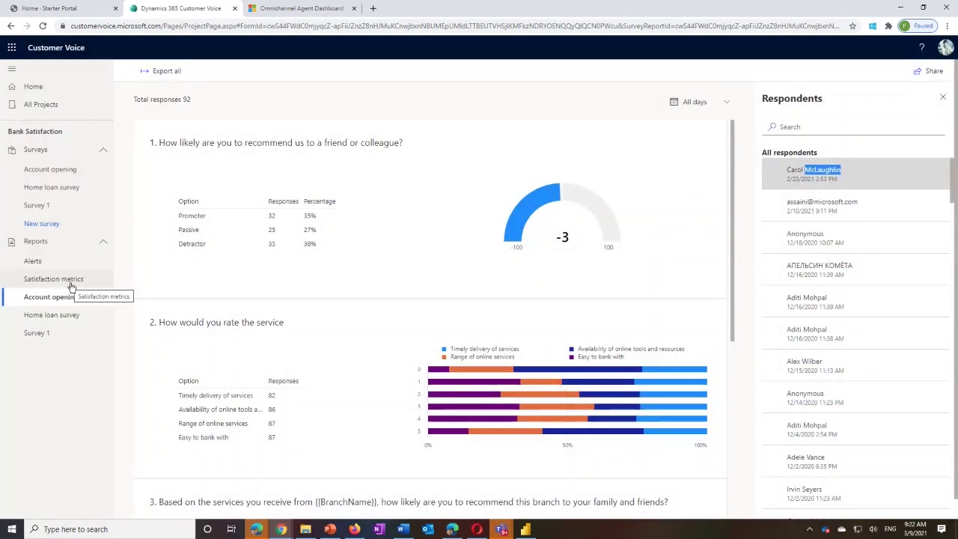
- Review the Home loan survey's satisfaction metrics, checking the metric types that can be added and the Overall NPS details
click(49, 191)
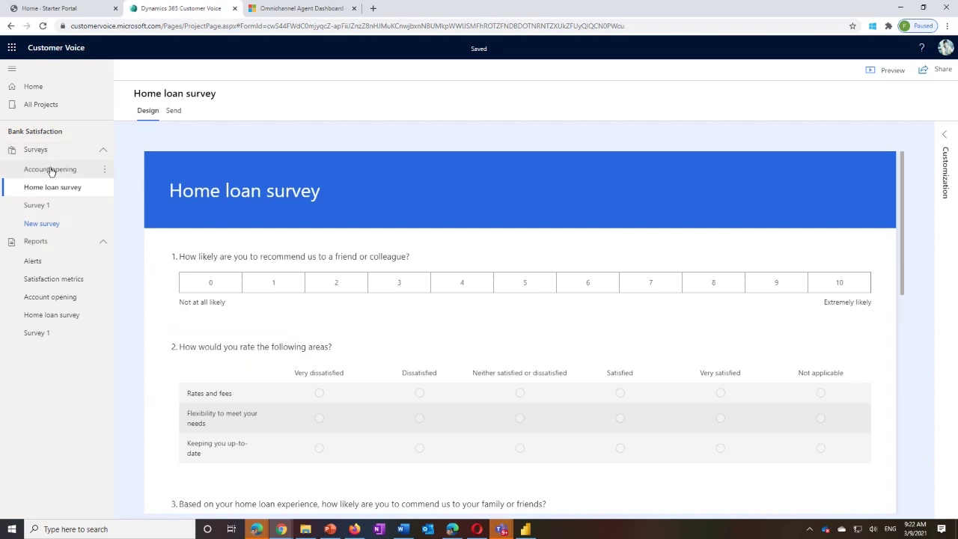
click(945, 134)
click(802, 165)
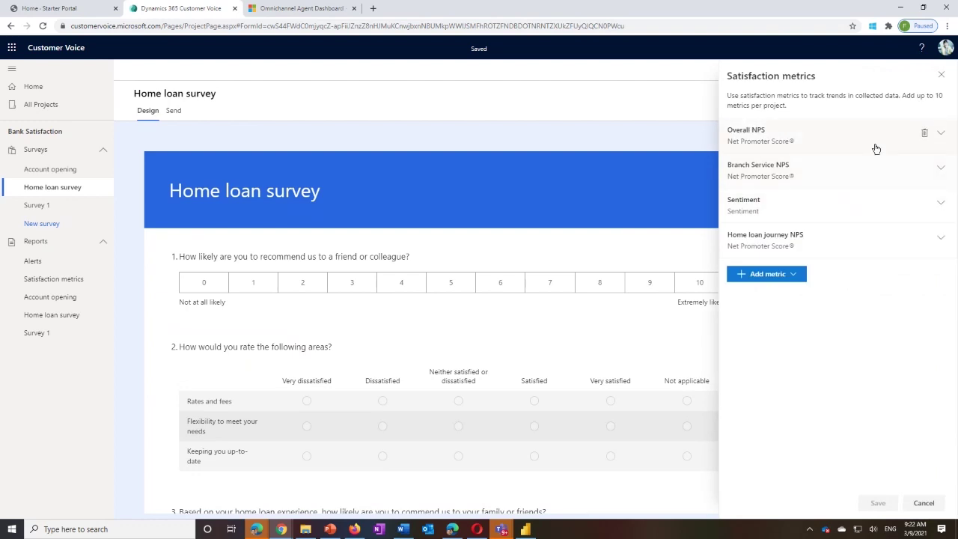
click(797, 279)
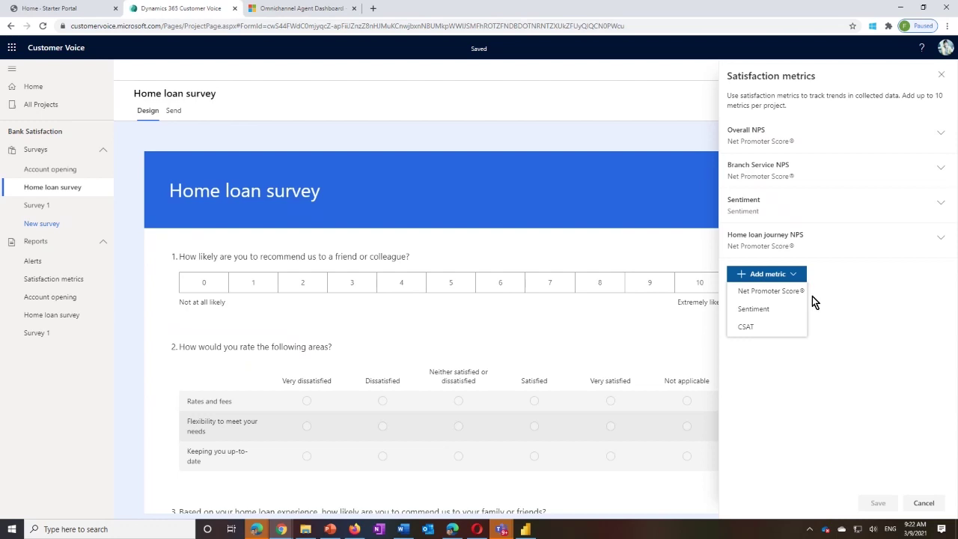
click(937, 288)
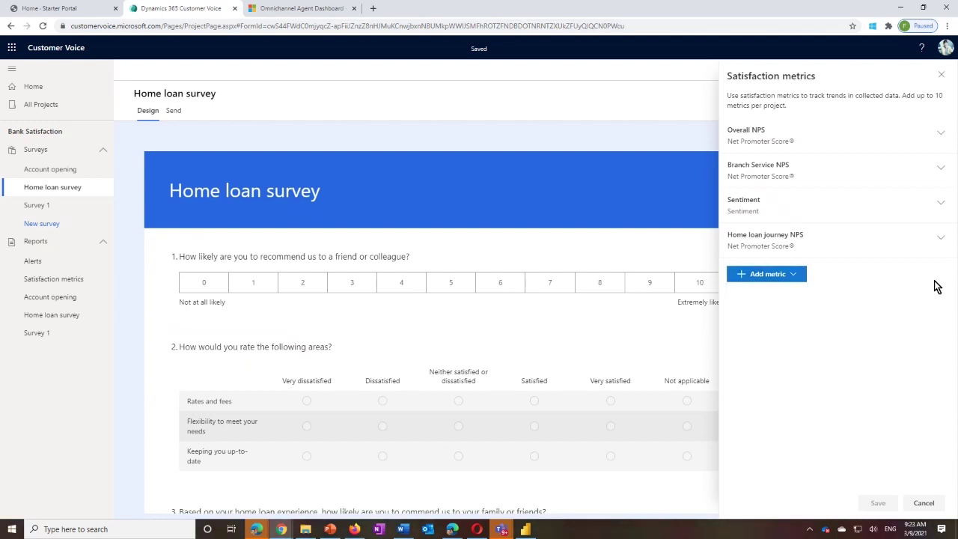
click(941, 133)
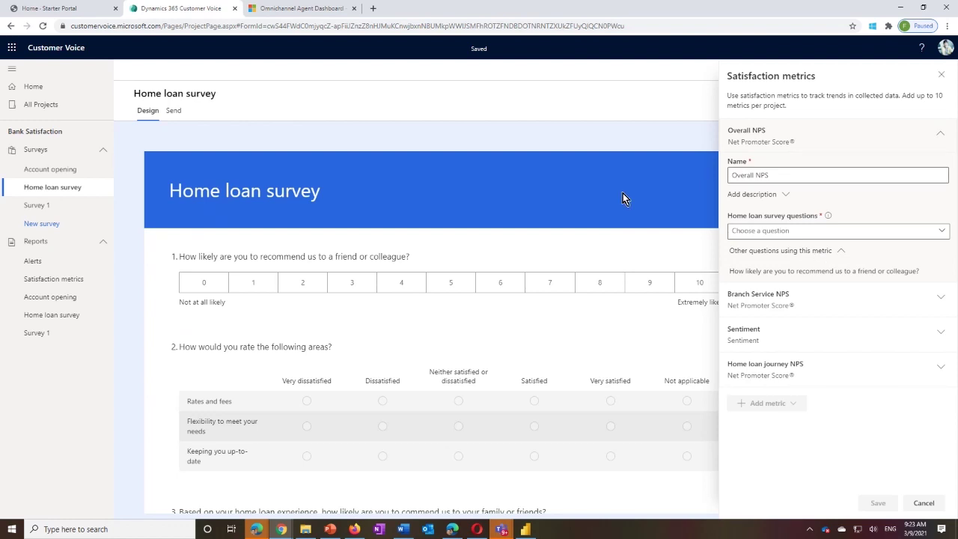
click(607, 145)
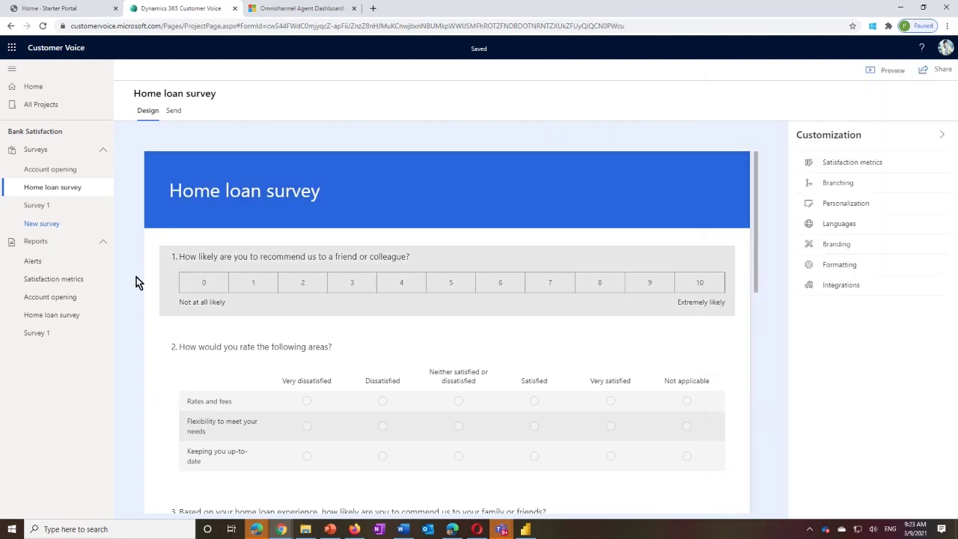
- Open the project's Satisfaction metrics report, check the available date ranges, and filter the report to the Account opening survey
click(57, 279)
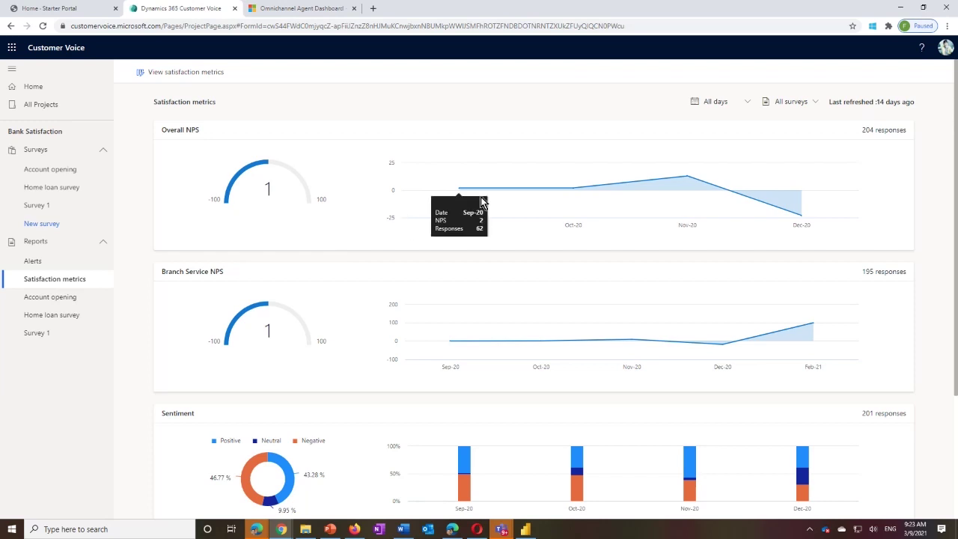
click(747, 101)
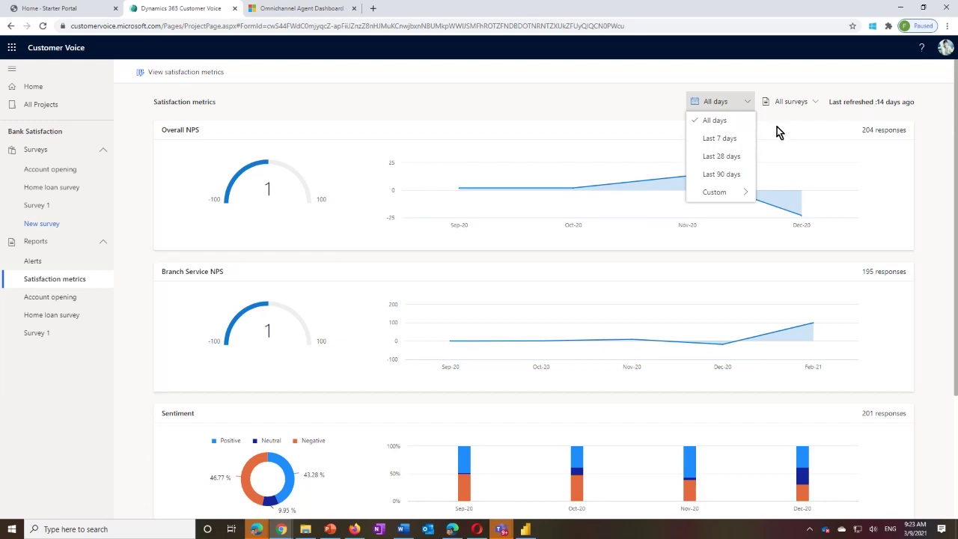
click(817, 105)
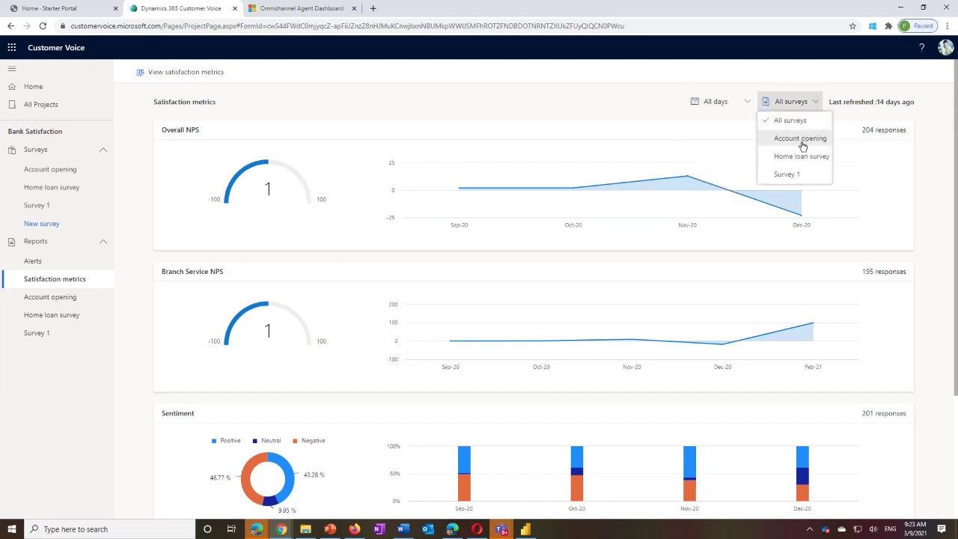
click(801, 141)
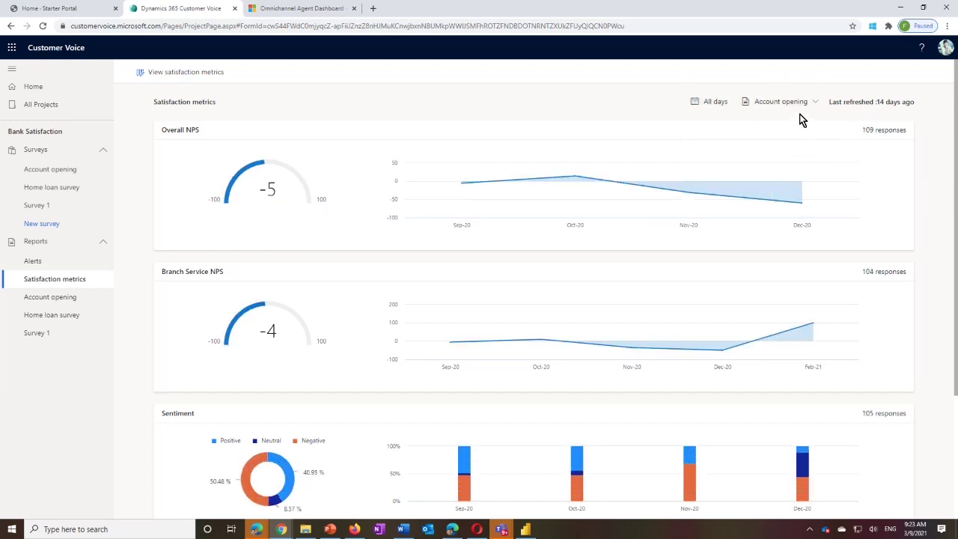
- Filter the metrics to the Home loan survey, return to all surveys, and examine the monthly points of the Overall NPS trend
click(805, 105)
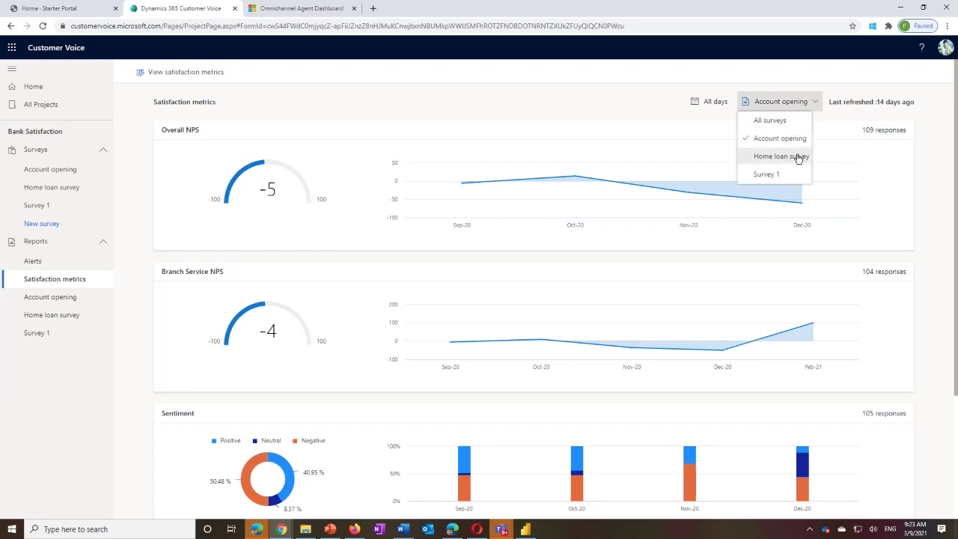
click(797, 155)
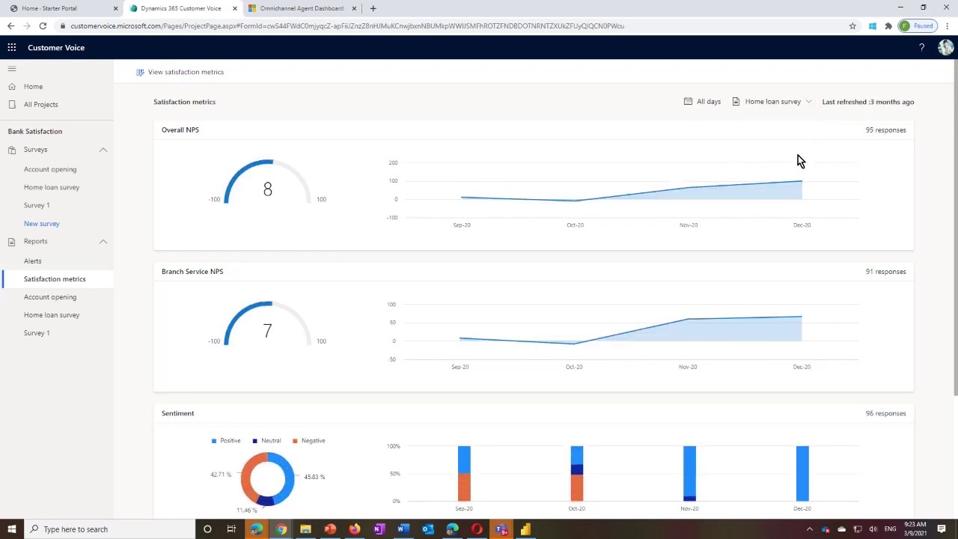
click(802, 106)
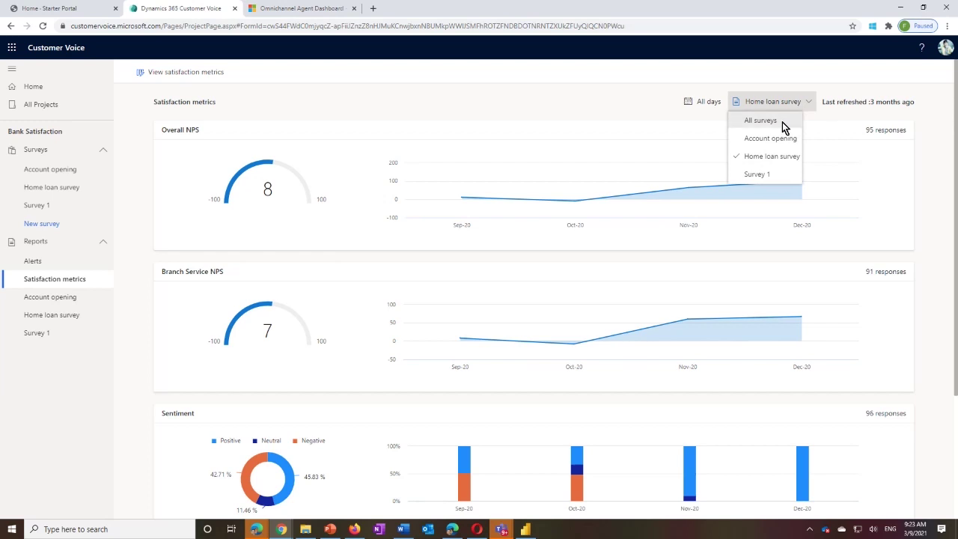
click(782, 122)
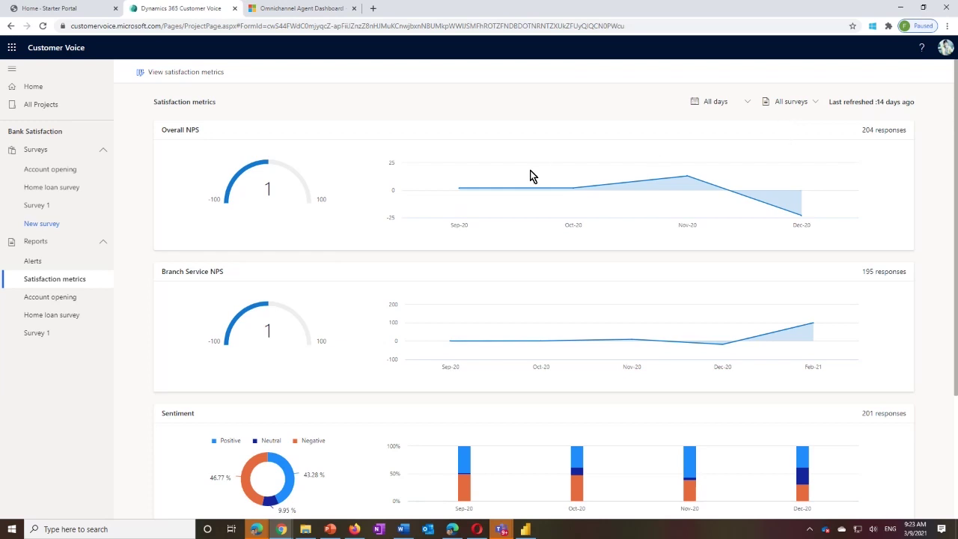
mouse_move(526, 163)
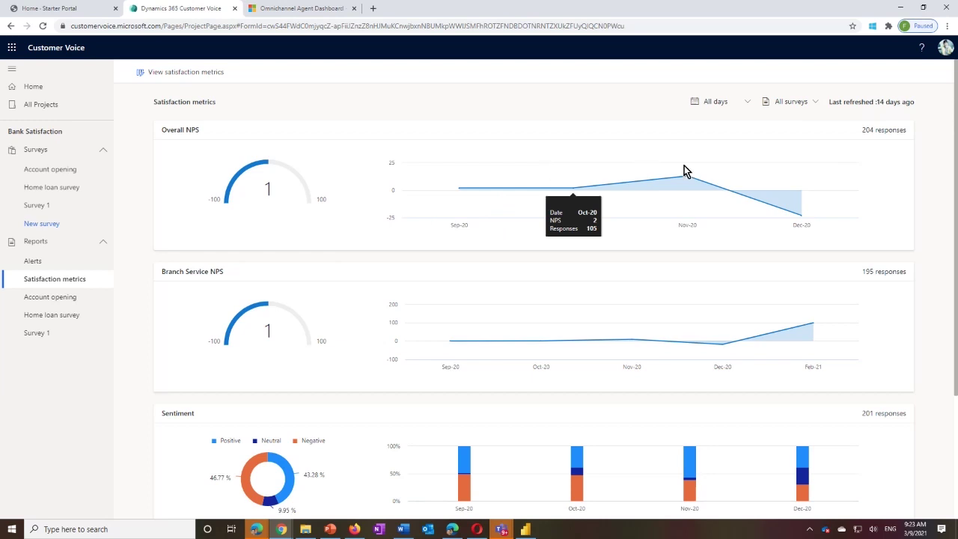
mouse_move(700, 182)
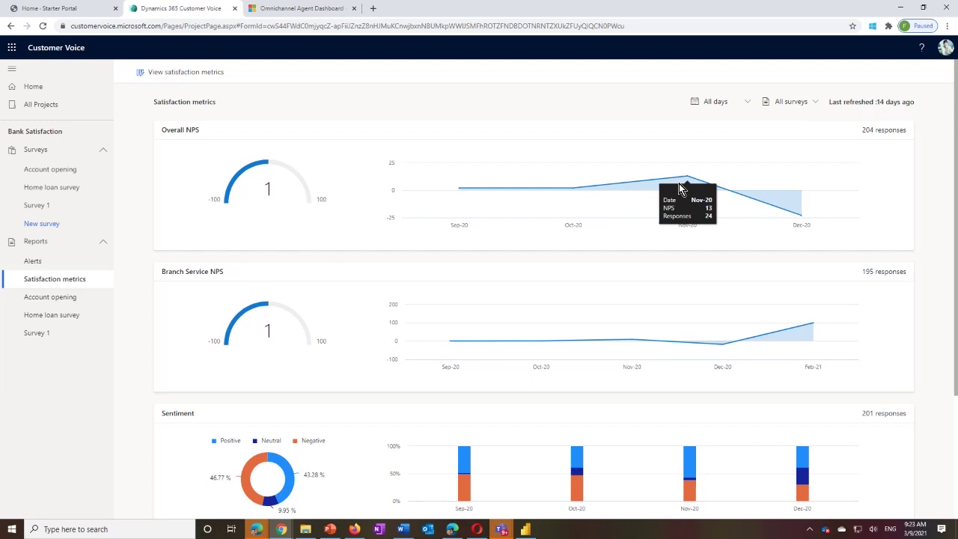
- Try out an alert rule for Overall NPS less than Promoters in the project's Alerts, and discard it without saving
click(45, 263)
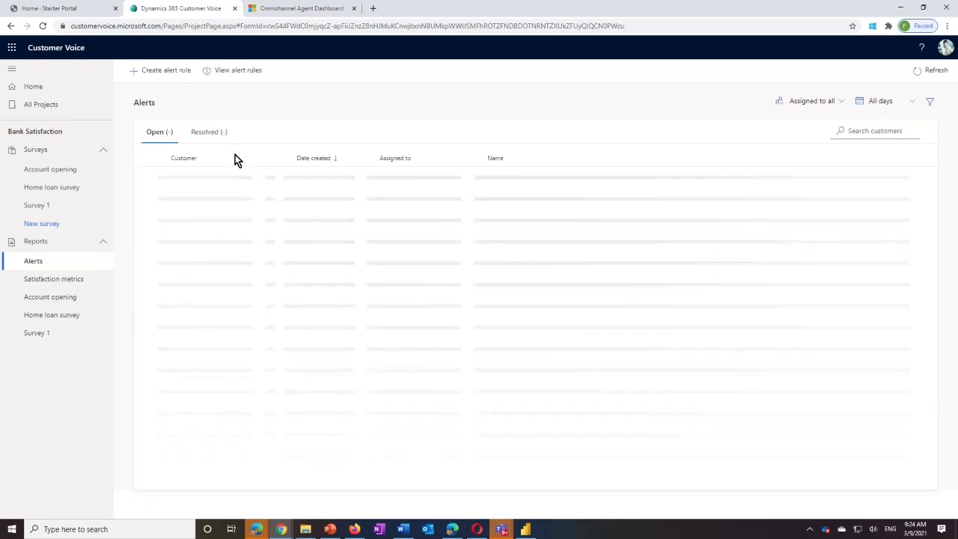
click(157, 71)
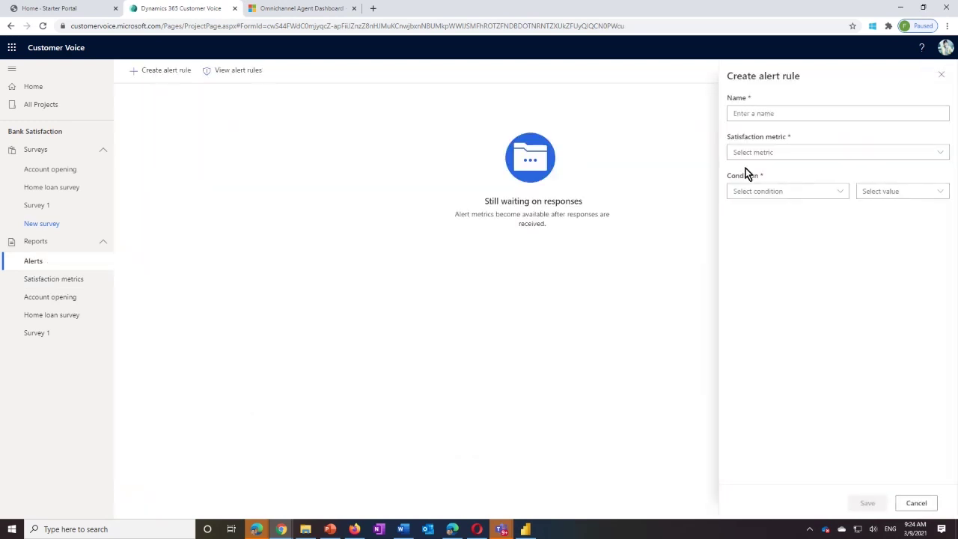
click(768, 153)
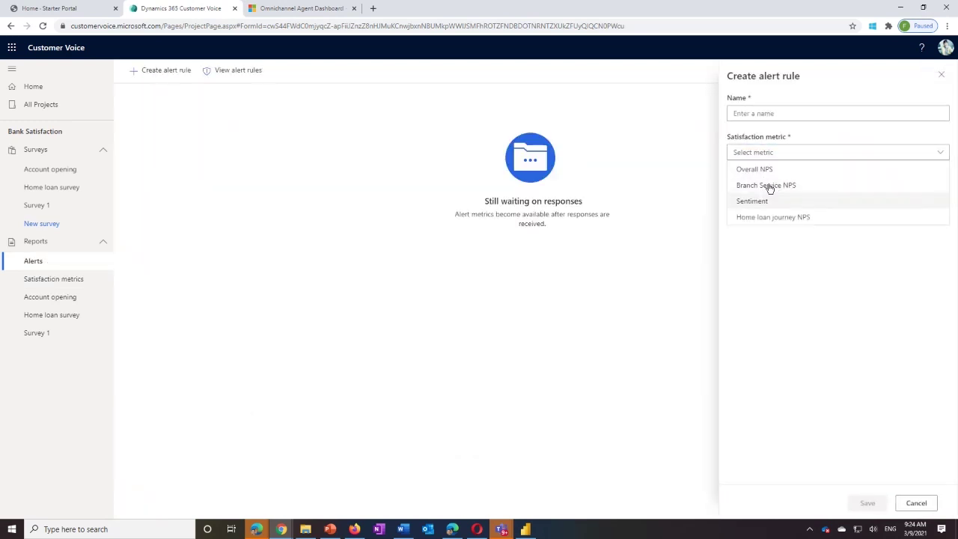
click(763, 170)
click(778, 189)
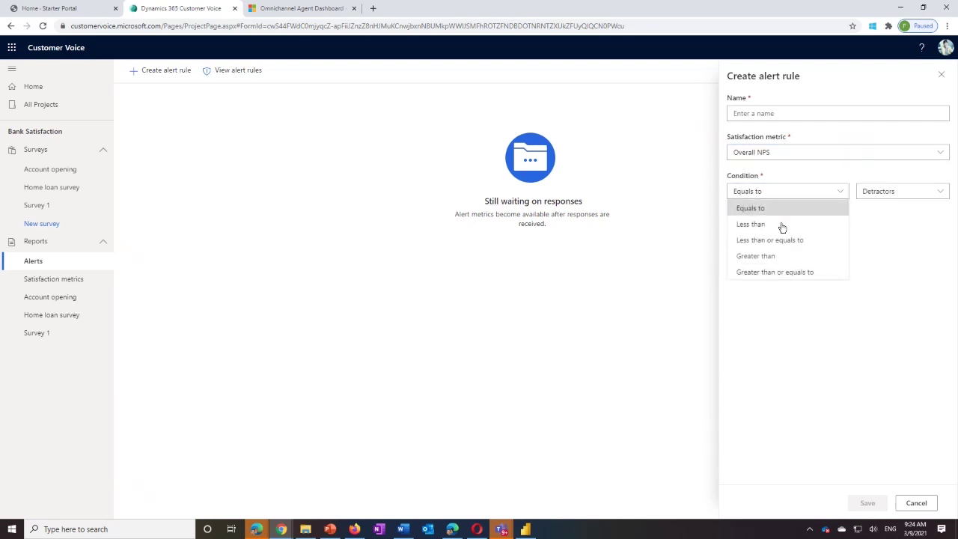
click(776, 225)
click(898, 191)
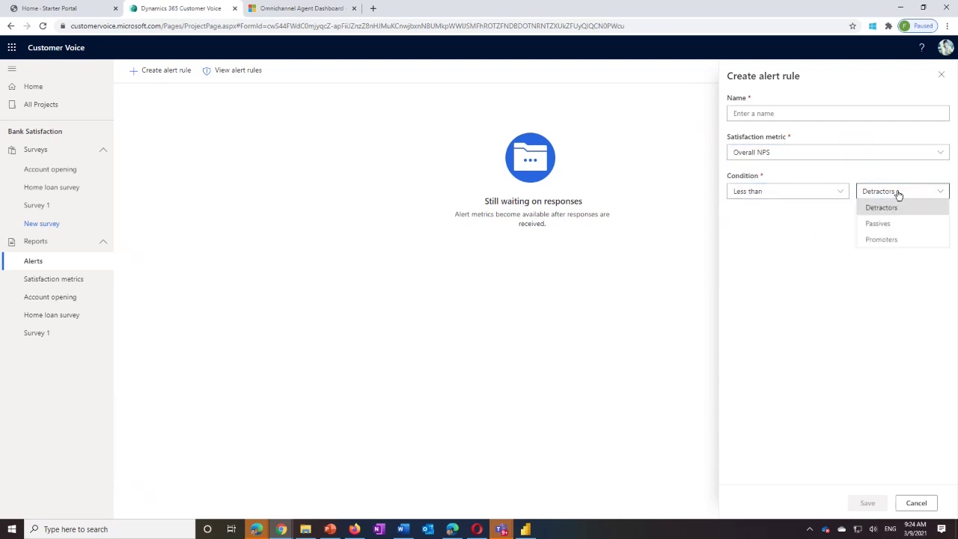
click(901, 242)
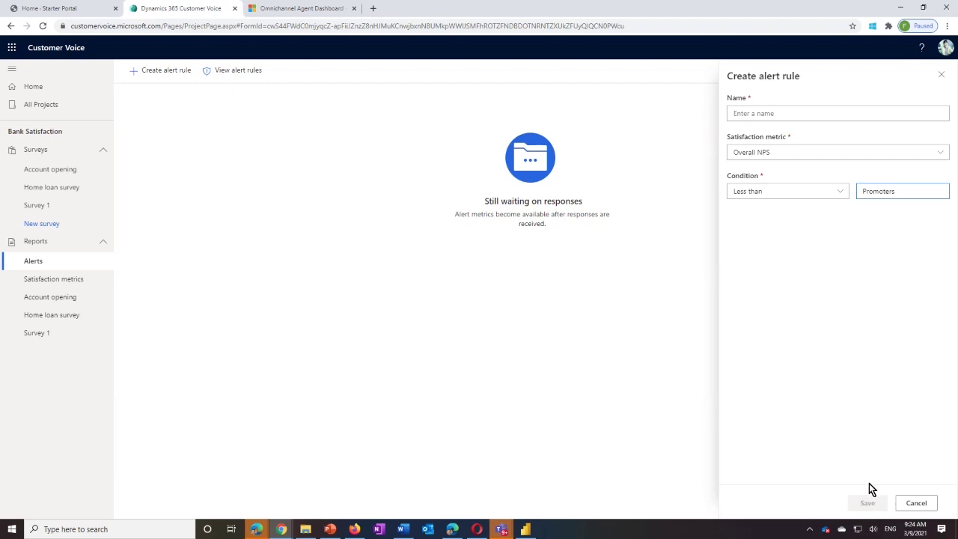
click(914, 503)
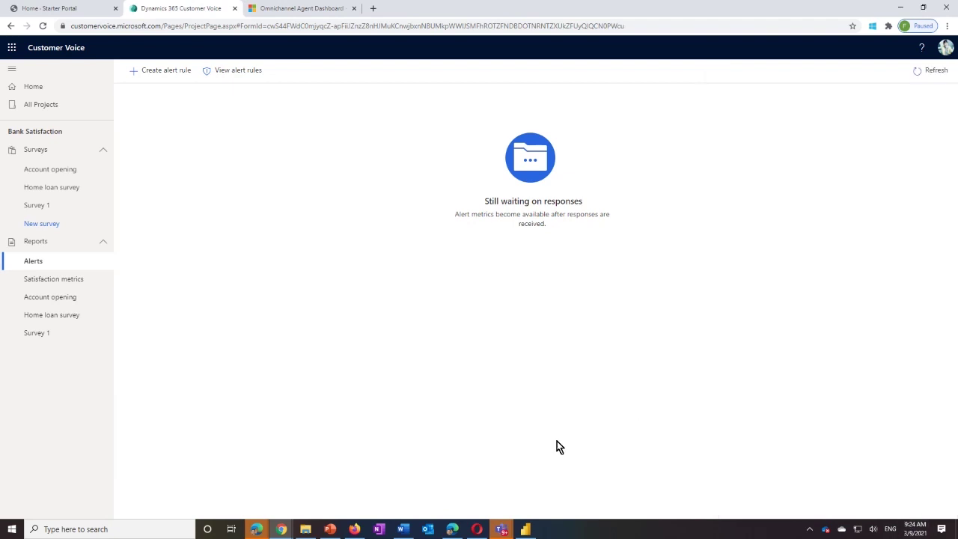
- Switch to the Dealer Satisfaction alerts in the Edge window, open the unassigned low net promoter score alert, and examine all the customer's responses
click(258, 530)
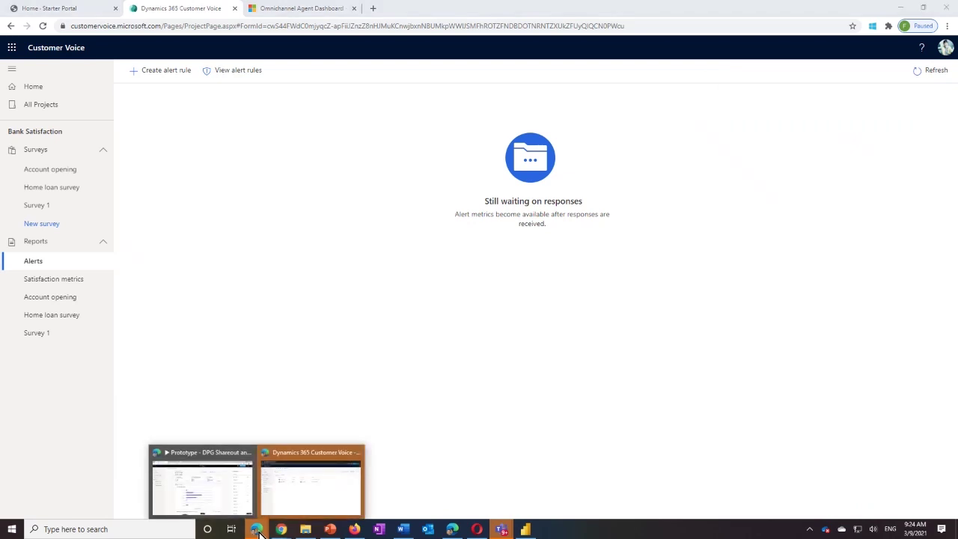
click(306, 490)
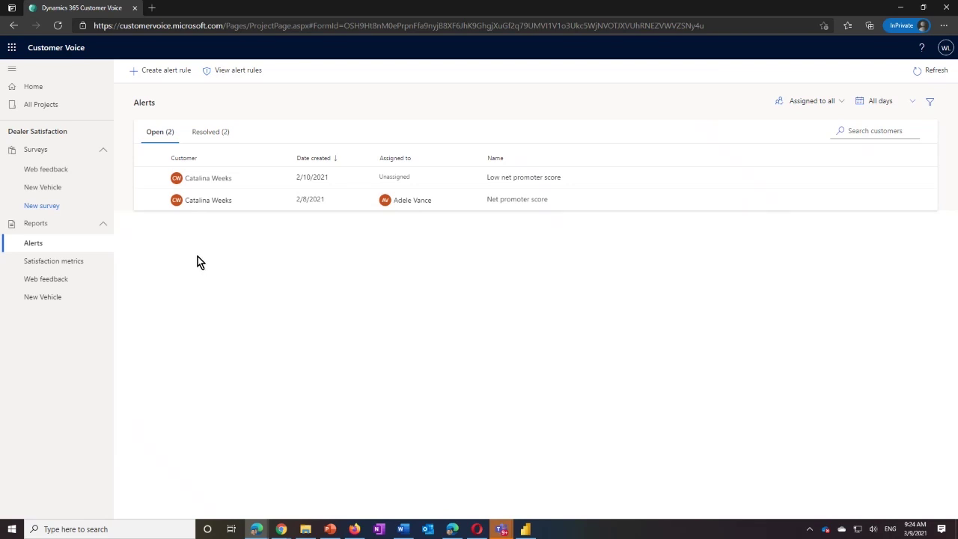
click(277, 180)
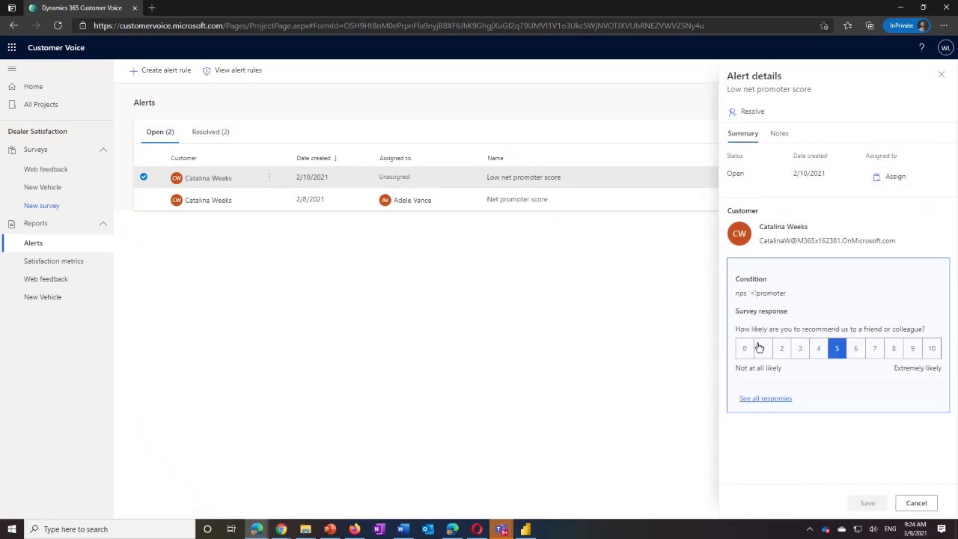
click(765, 398)
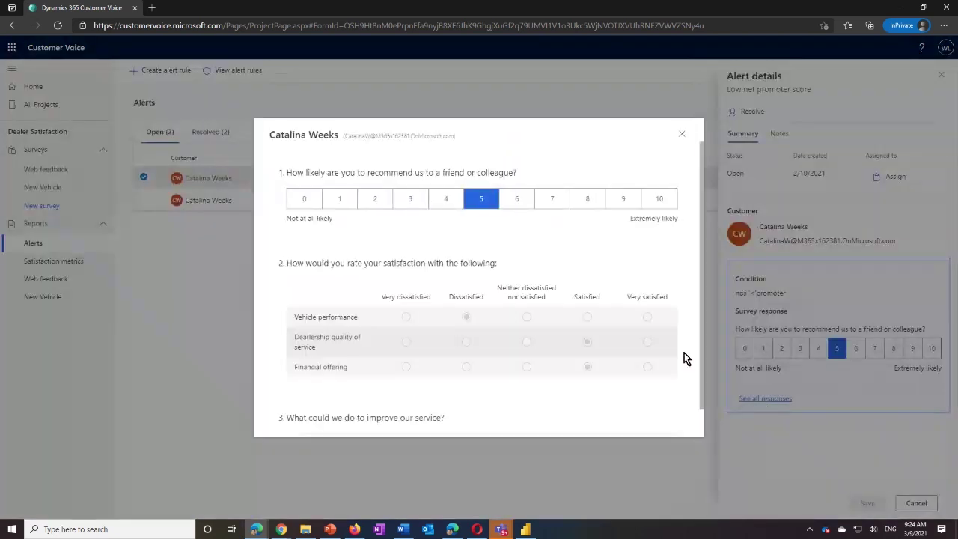
scroll(528, 322, down, 1)
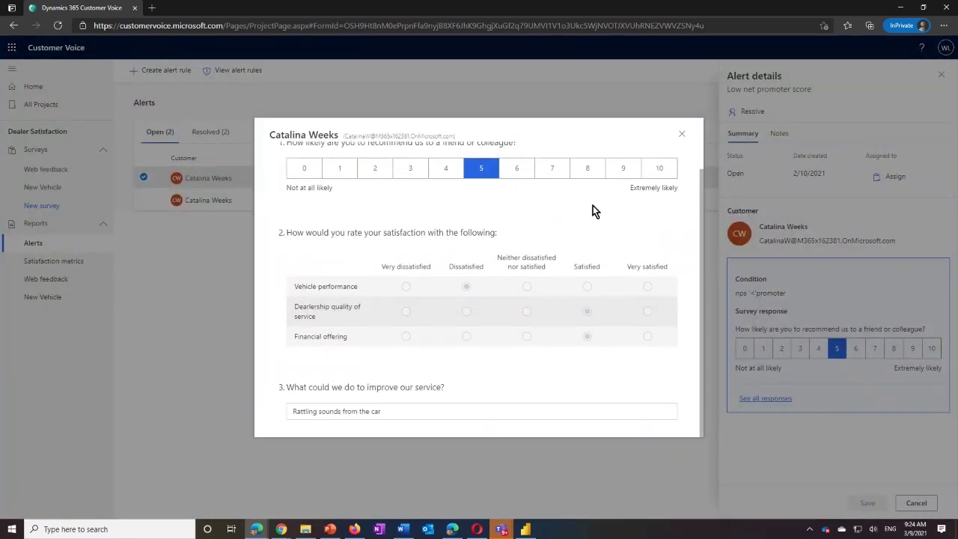
click(682, 135)
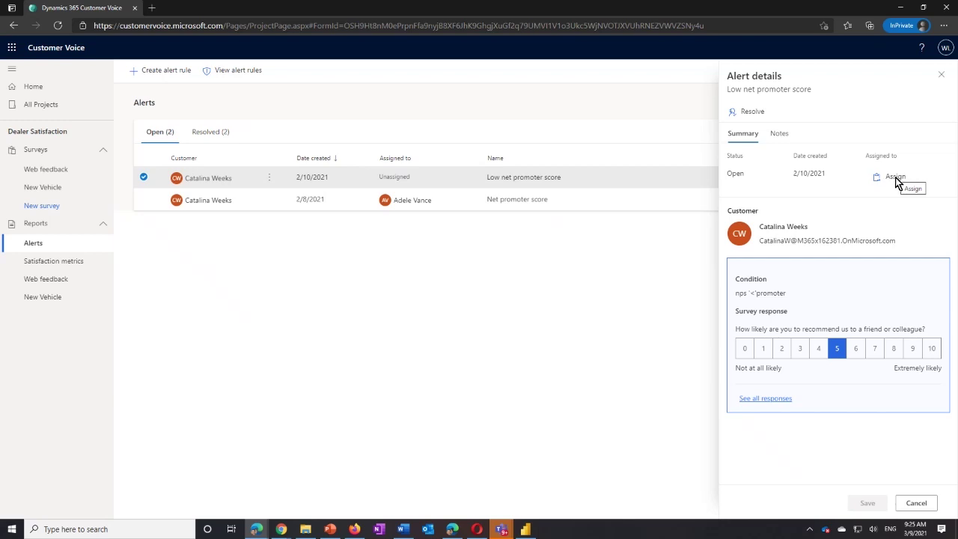
- Resolve the low net promoter score alert with the comment "Send refund to the customer"
click(752, 114)
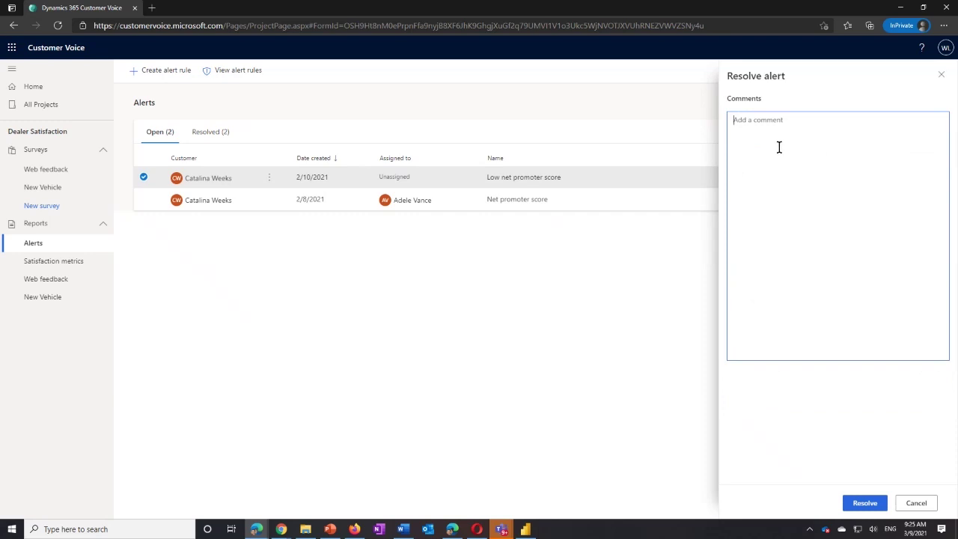
text(Send refund to the customer)
click(865, 505)
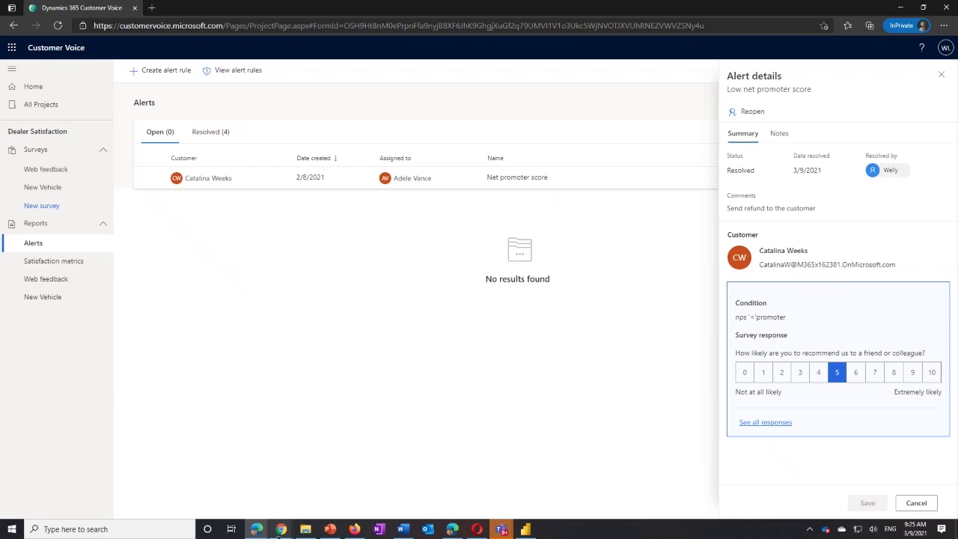
- Switch to Customer Service Hub in Chrome, return from the AMA demo invite to the contact, and review the timeline's survey invites and Customer Voice alert
mouse_move(266, 523)
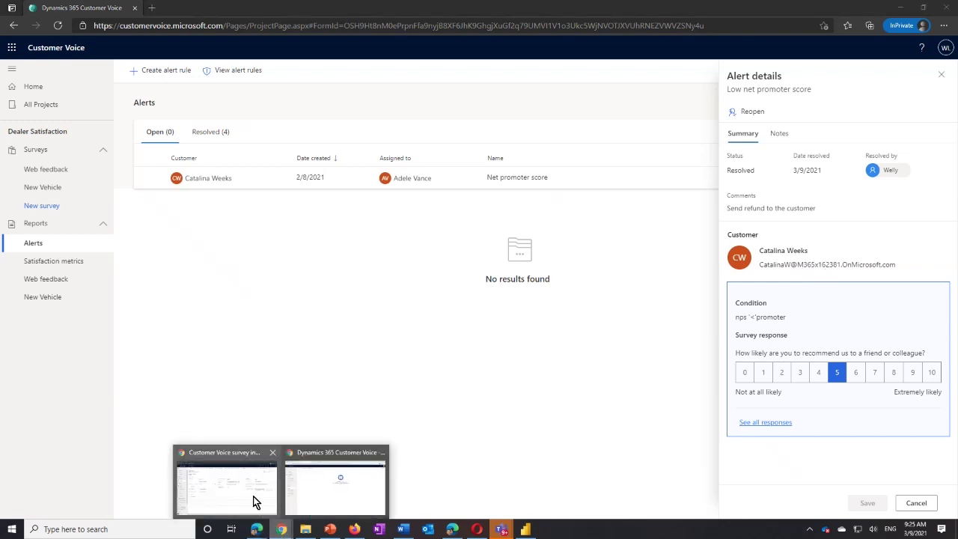
click(224, 487)
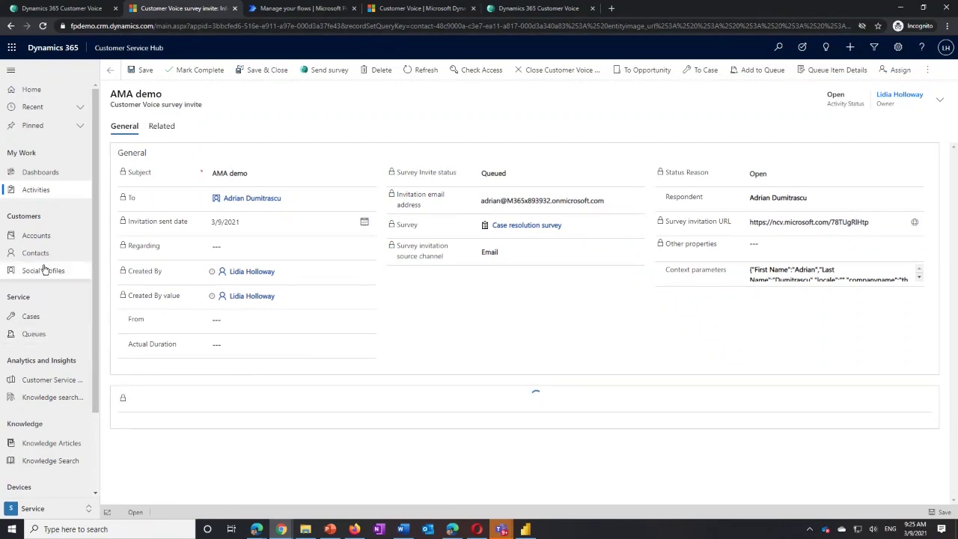
click(110, 70)
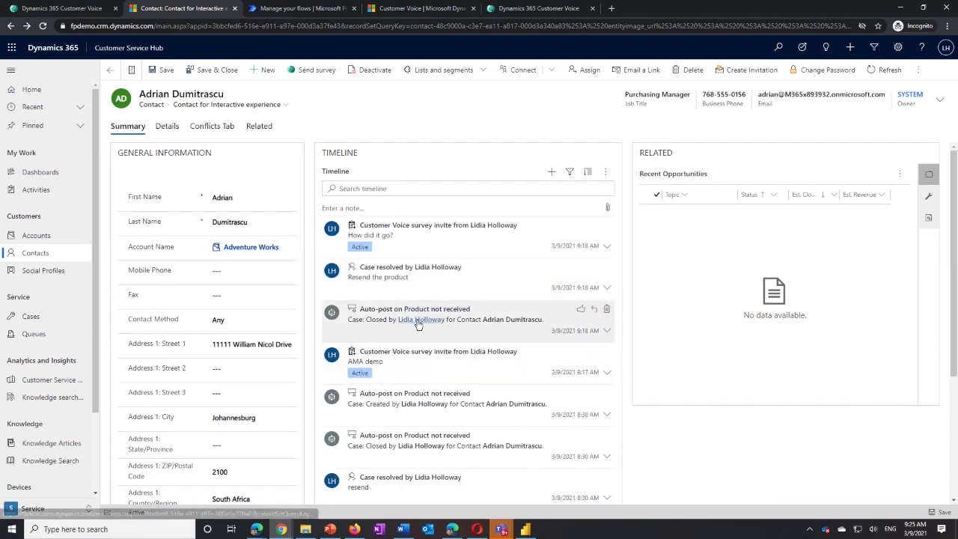
scroll(421, 371, down, 1)
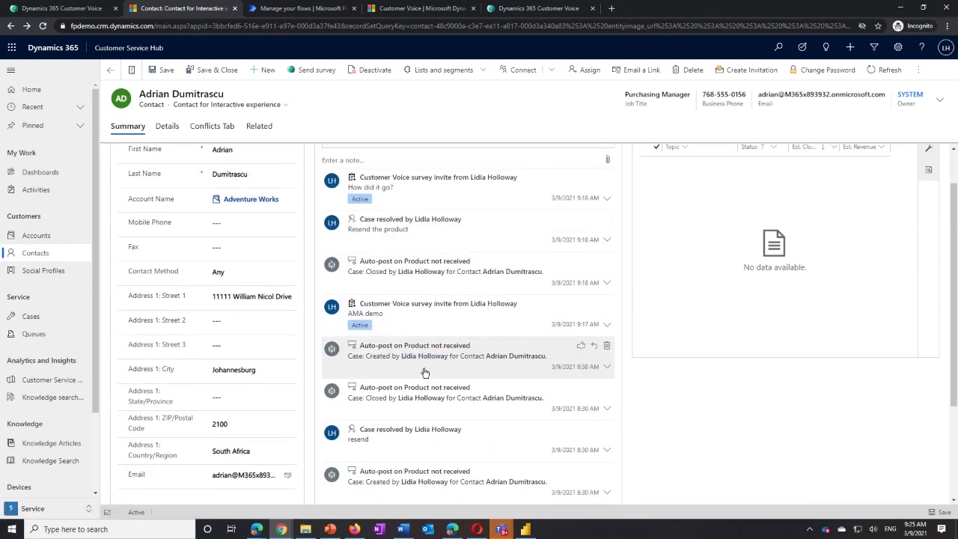
scroll(430, 330, down, 2)
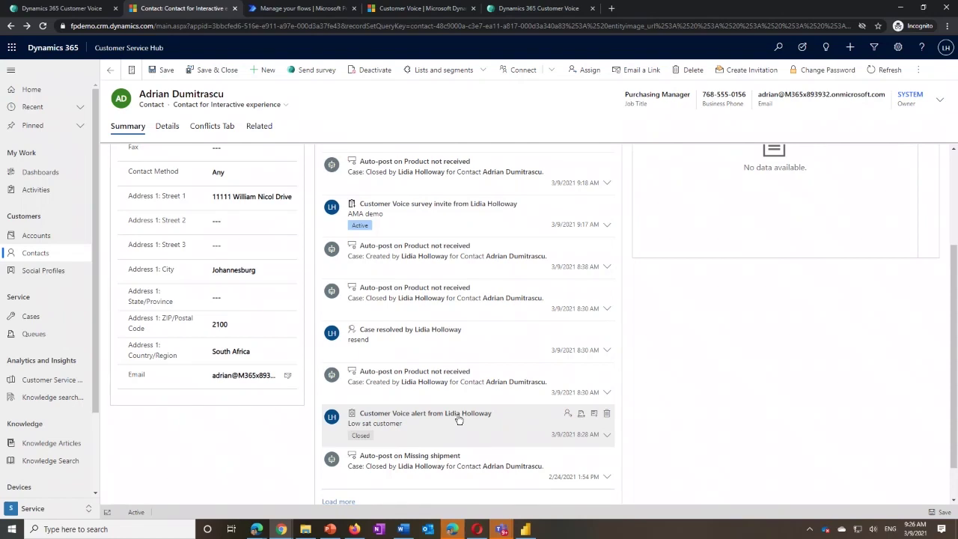
- Switch to the Customer Voice tab showing the Case resolution survey, search all projects for "bank", and open the Bank Satisfaction project
click(539, 12)
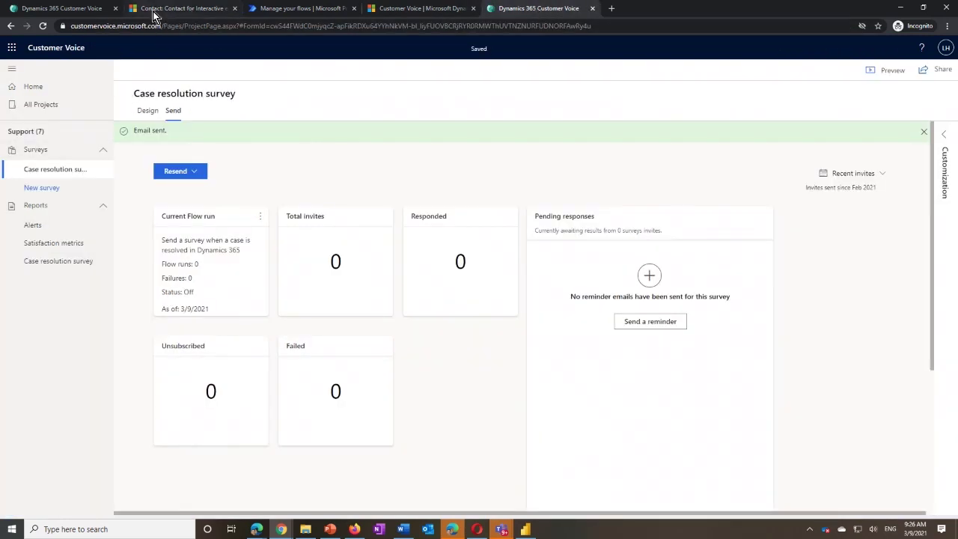
click(101, 11)
click(514, 11)
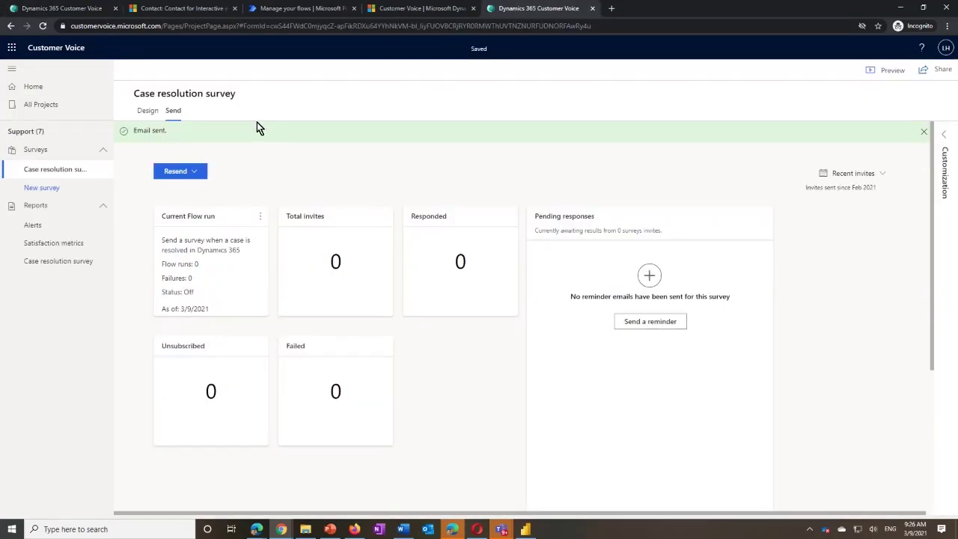
click(41, 105)
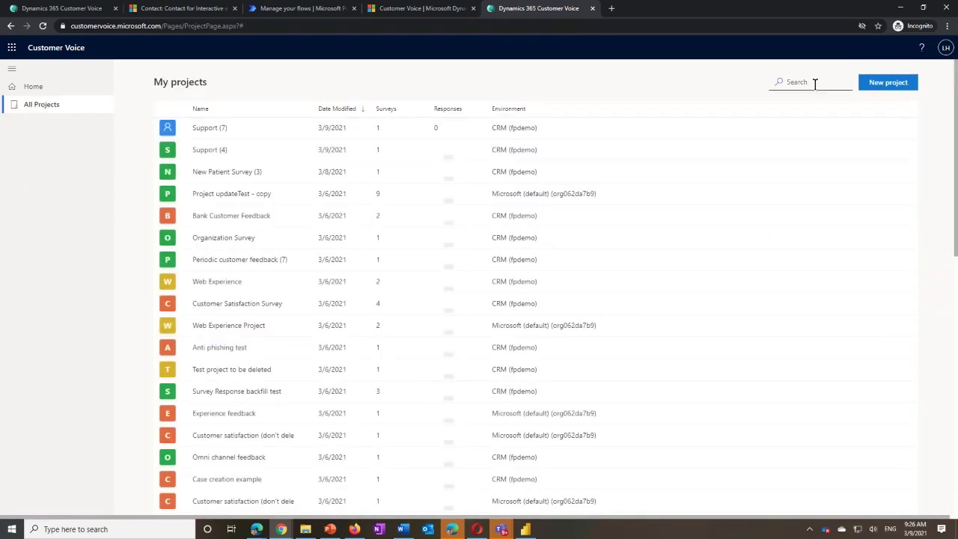
click(814, 83)
text(bank)
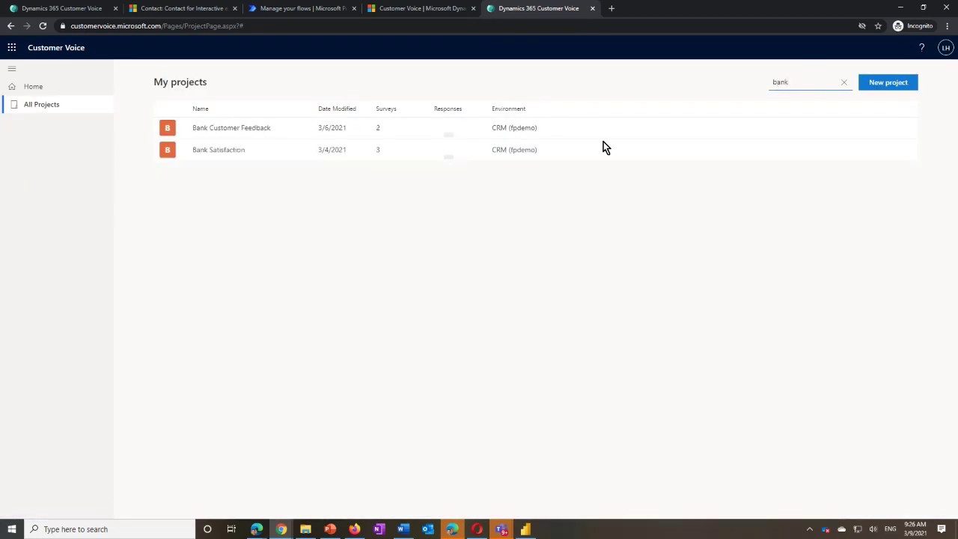
click(217, 150)
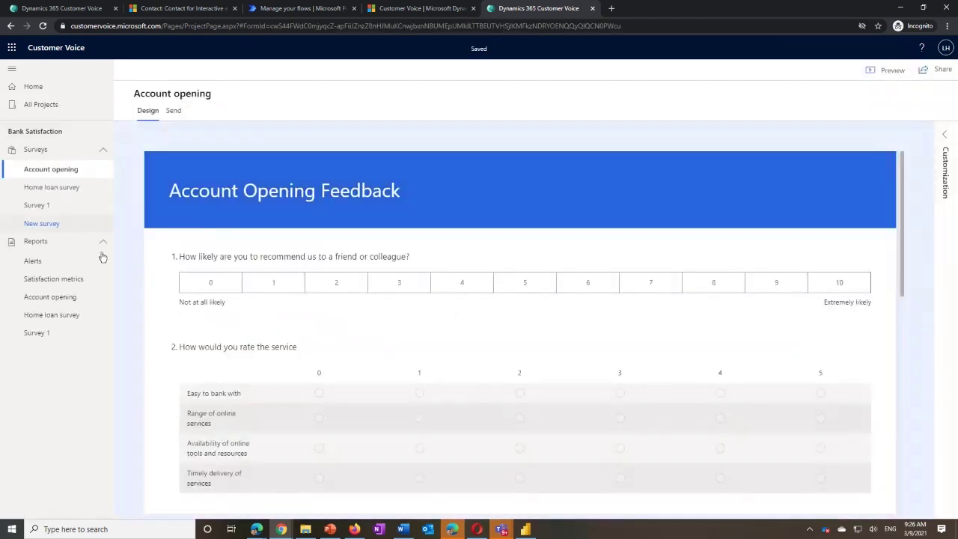
- Switch to Power BI Desktop and examine the Customer Feedback by Location dashboard's area, branch and satisfaction driver visuals
click(526, 530)
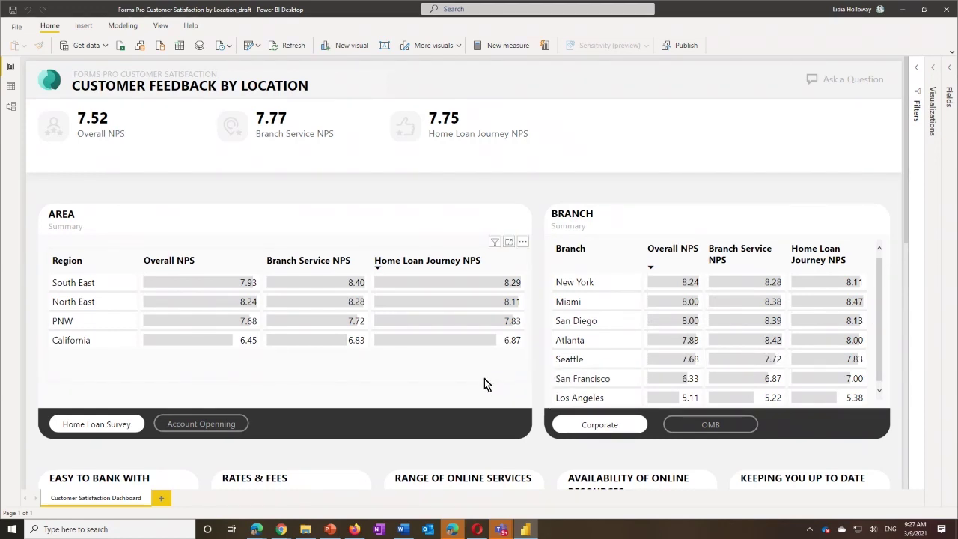
scroll(484, 382, down, 1)
scroll(484, 382, down, 1)
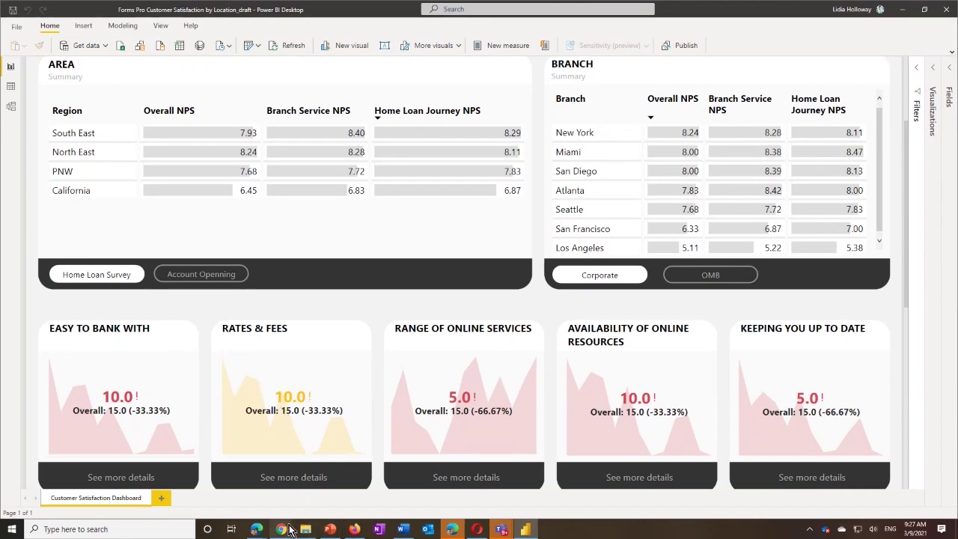
- Switch back to Customer Voice in Chrome and review the Account opening survey's service rating and branch recommendation questions
mouse_move(283, 529)
click(241, 508)
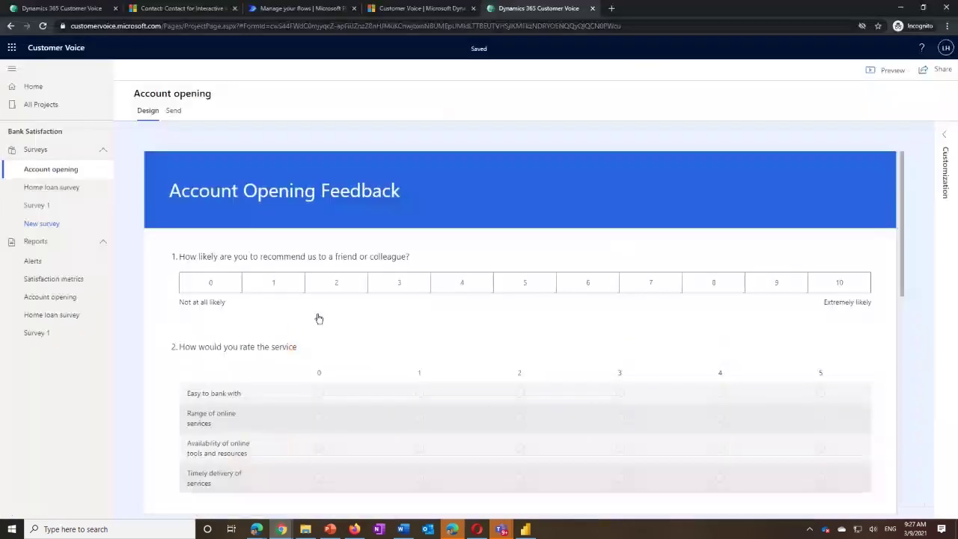
scroll(291, 400, down, 2)
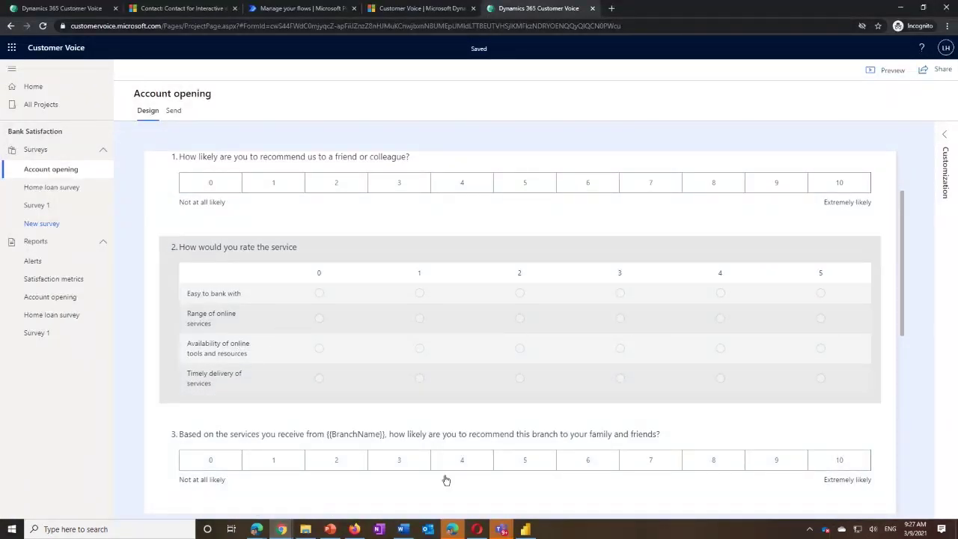
- Return to Power BI Desktop, filter the dashboard to the California region, and review its branches and satisfaction driver cards
click(528, 530)
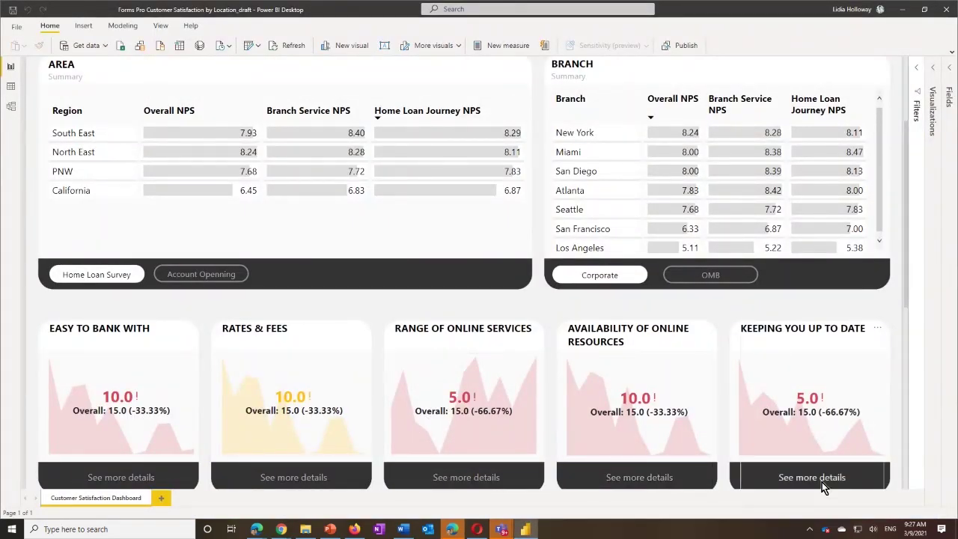
scroll(810, 438, up, 1)
scroll(809, 438, up, 1)
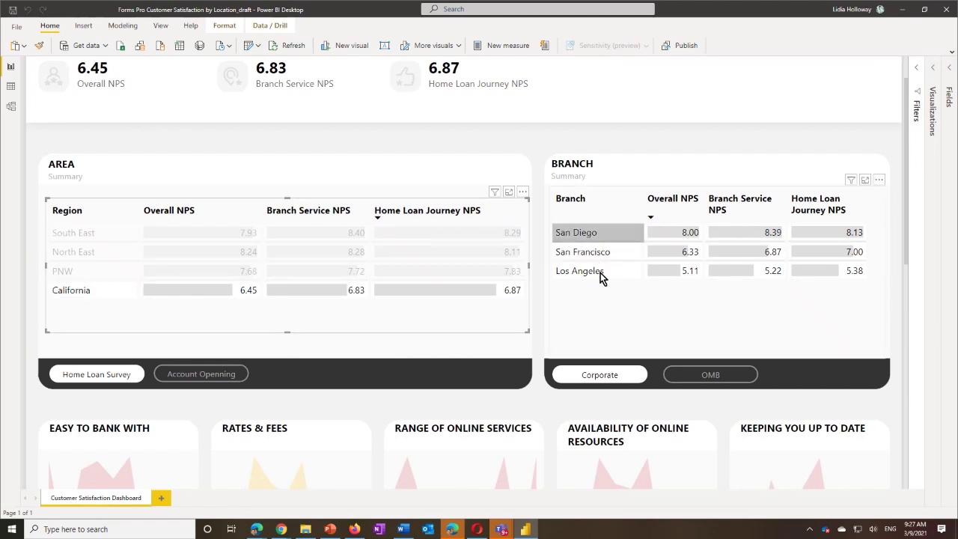
scroll(638, 372, down, 3)
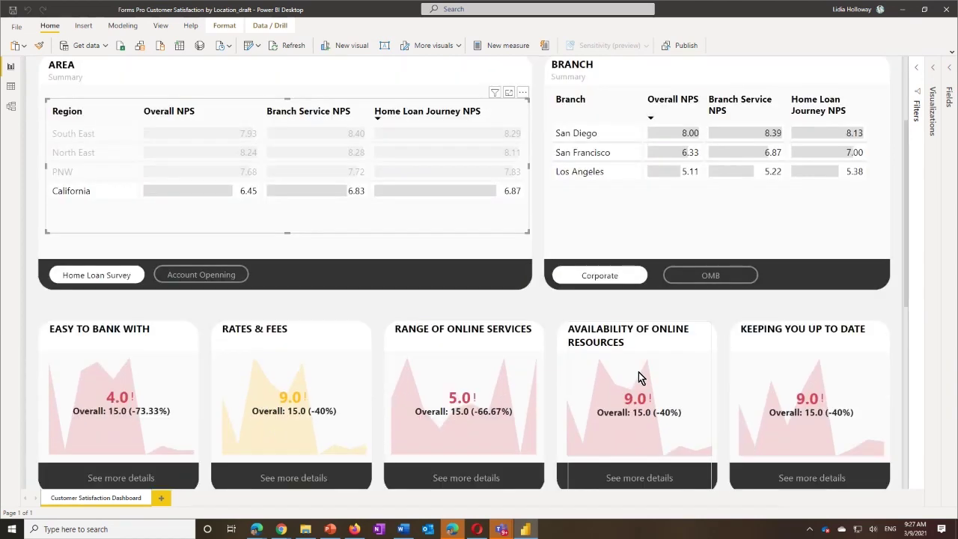
- Filter the dashboard to the San Francisco branch, examine its satisfaction drivers and survey results, and clear the branch selection
click(625, 154)
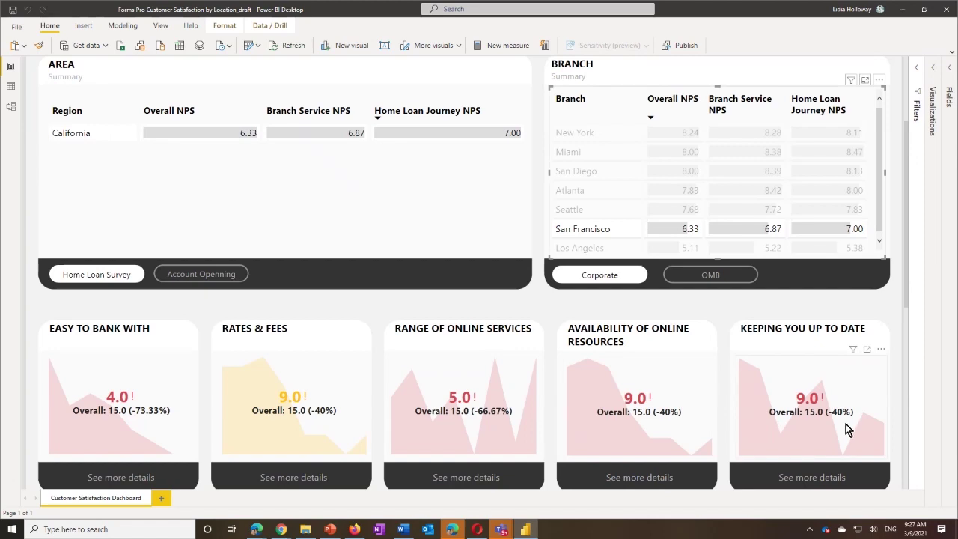
scroll(846, 424, down, 1)
scroll(846, 428, down, 1)
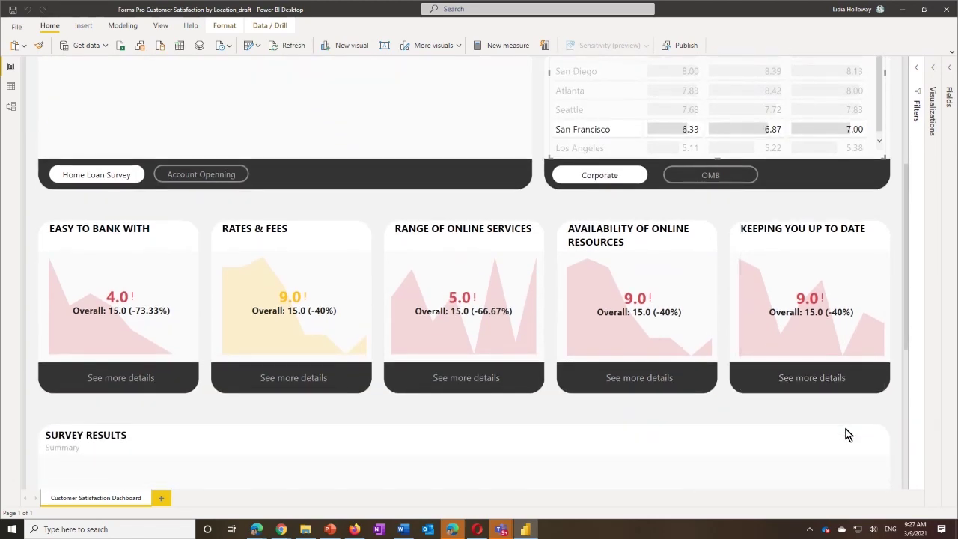
scroll(846, 430, down, 4)
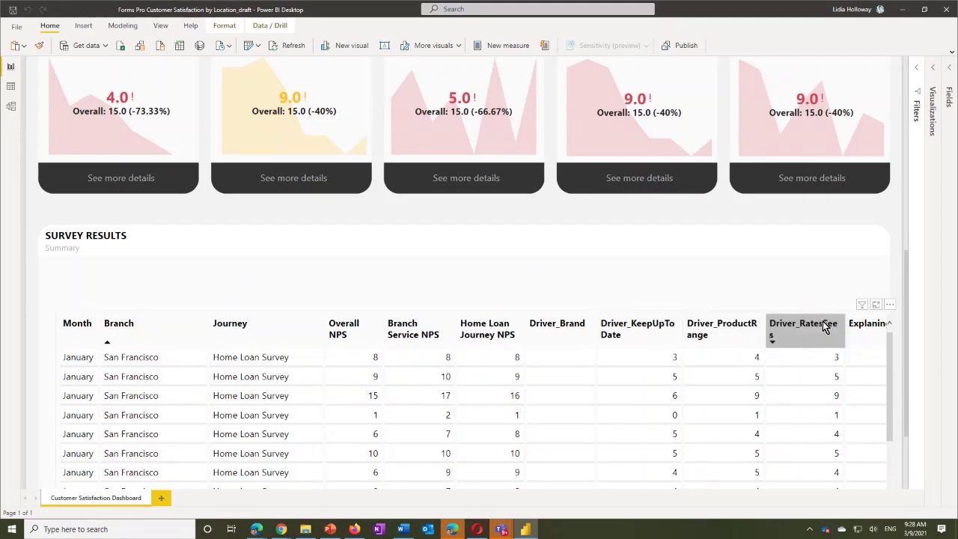
scroll(815, 323, up, 4)
scroll(812, 323, up, 5)
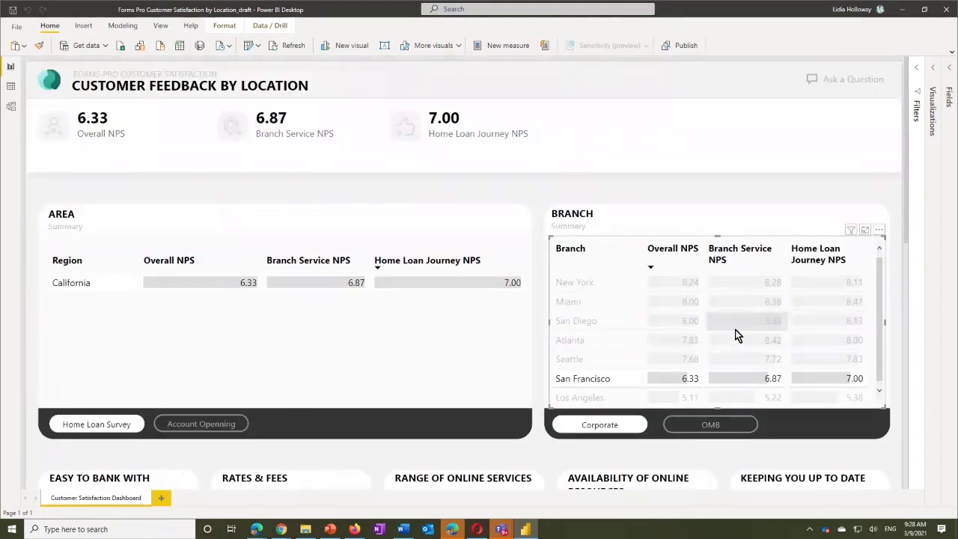
click(579, 381)
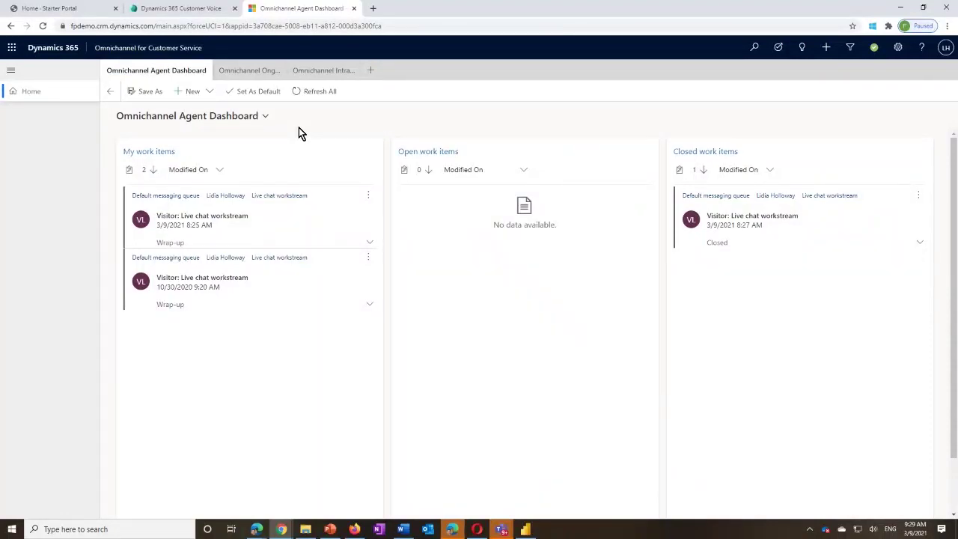
- Switch to the Woodgrove Bank portal in Chrome, start a live chat as the customer, and send "Hi"
click(41, 9)
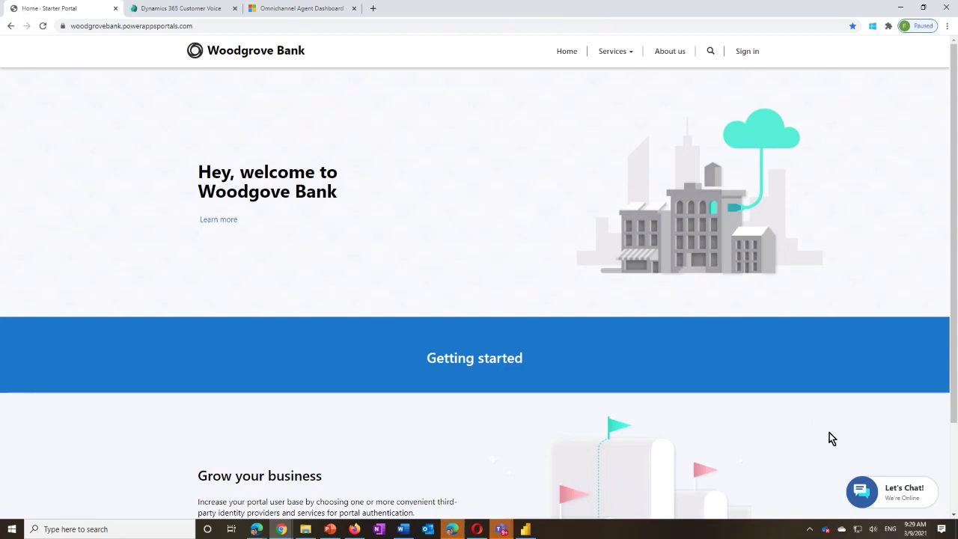
click(878, 498)
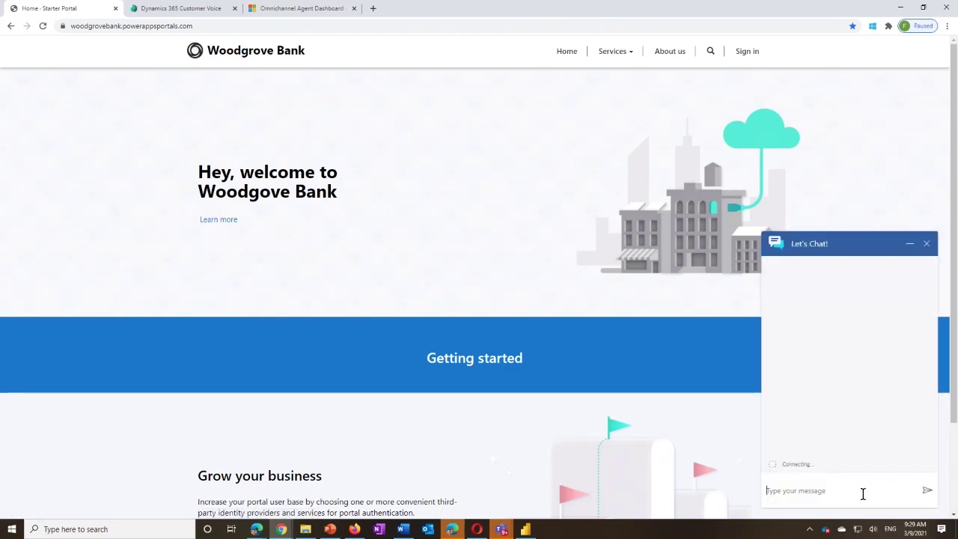
text(Hi)
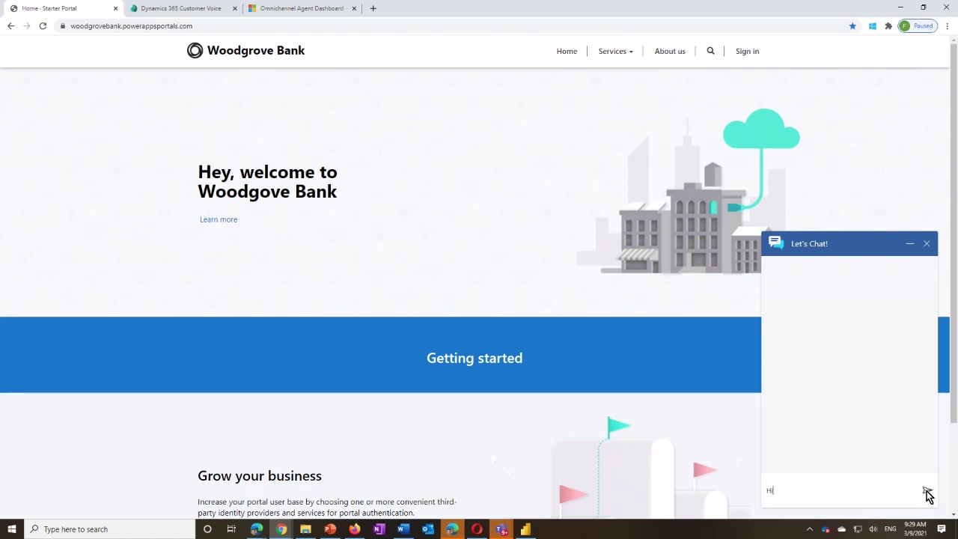
click(925, 490)
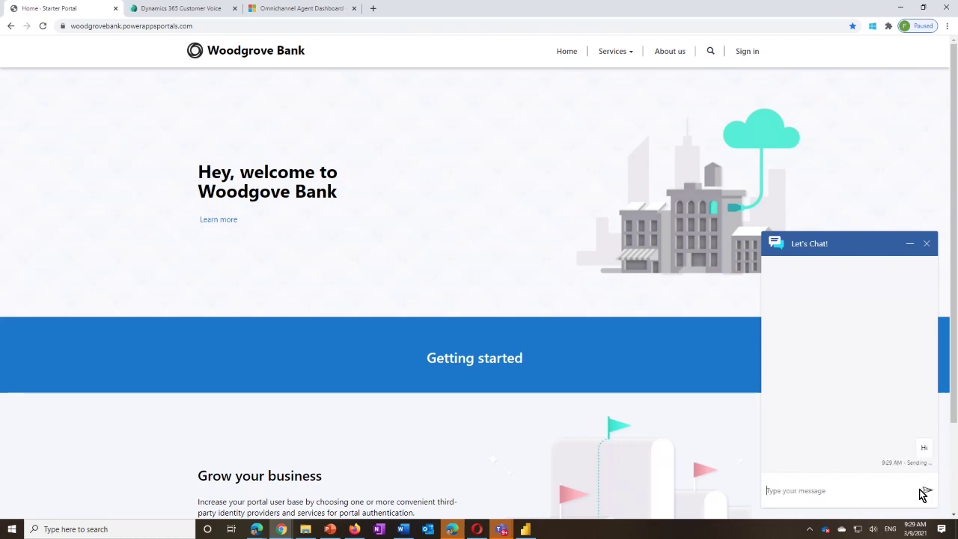
- Switch to Omnichannel for Customer Service, accept the incoming chat request from Visitor 2, and reply "Hello"
click(286, 12)
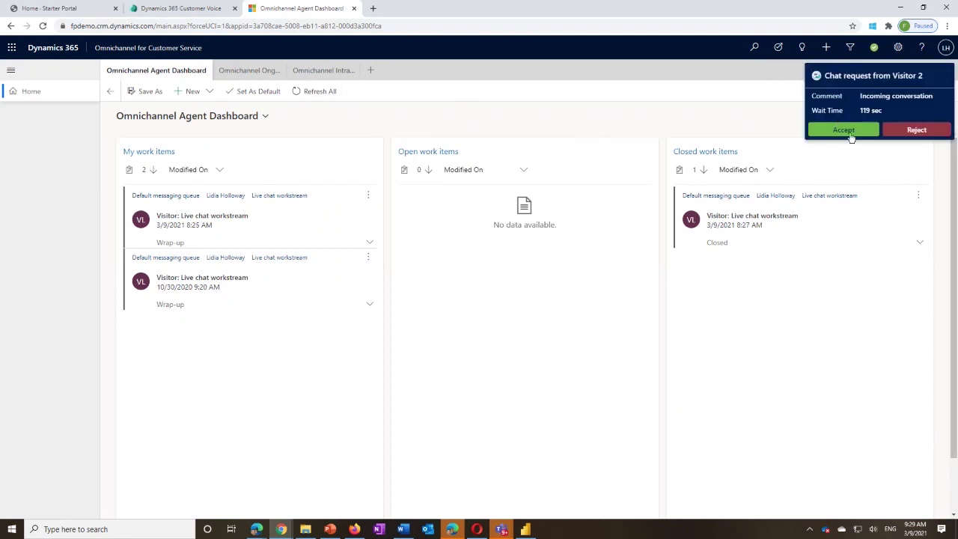
click(830, 129)
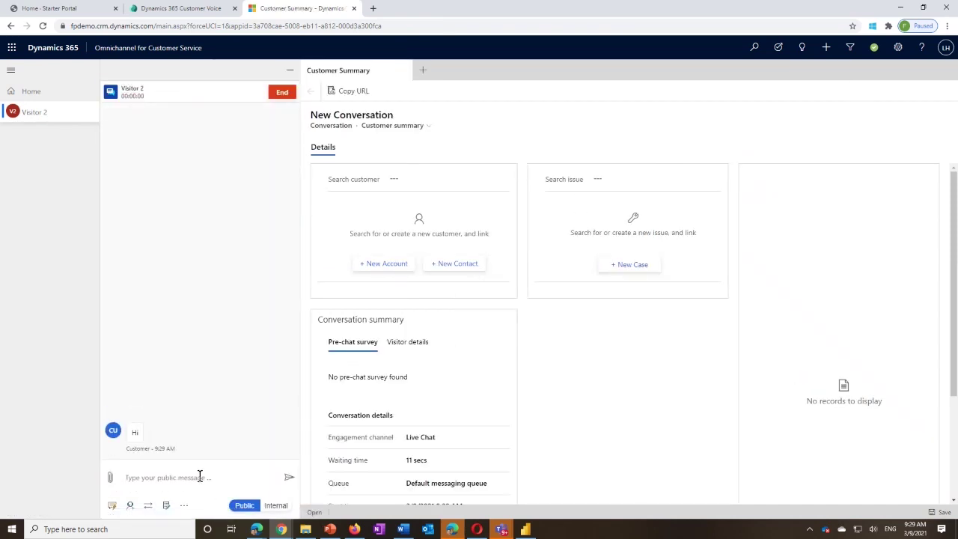
click(200, 477)
text(Hello)
click(289, 480)
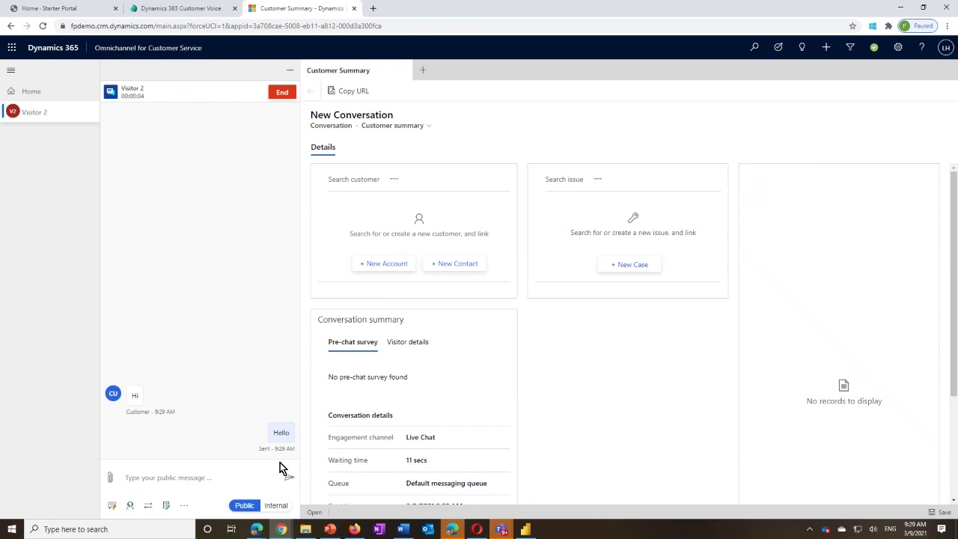
- Check the agent's reply in the Woodgrove Bank portal chat, then end the Visitor 2 conversation from the agent side
click(68, 8)
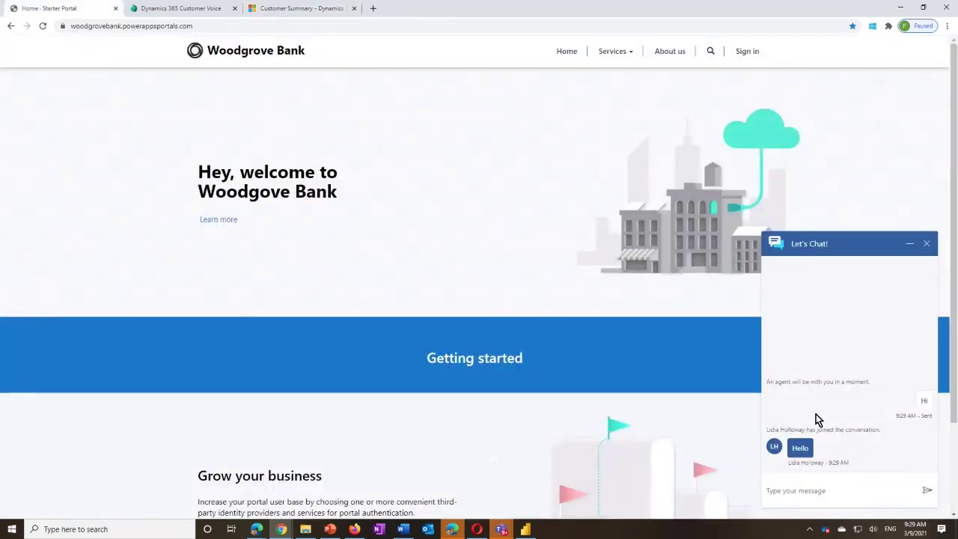
click(318, 9)
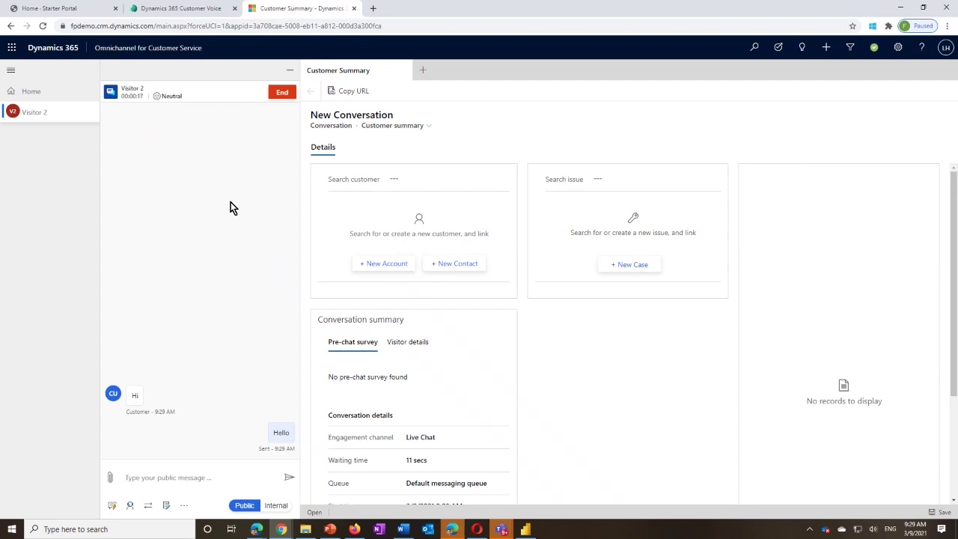
click(283, 94)
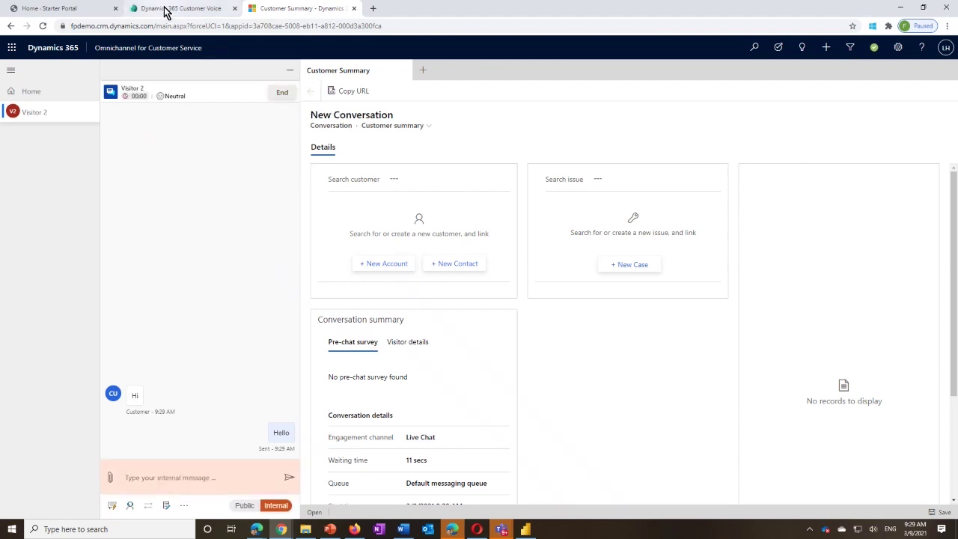
- Review the Chat feedback survey in the Woodgrove Bank portal's chat widget and close the chat
click(87, 8)
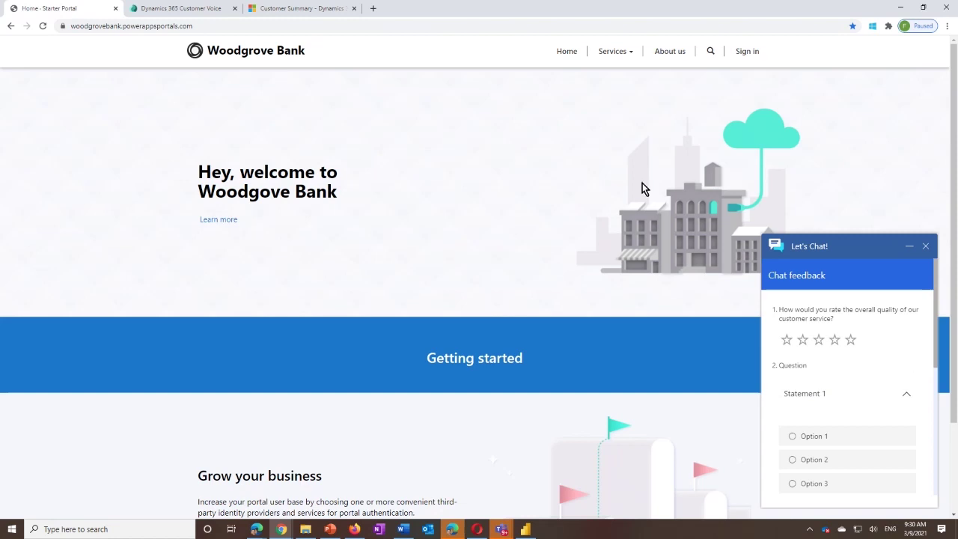
click(926, 246)
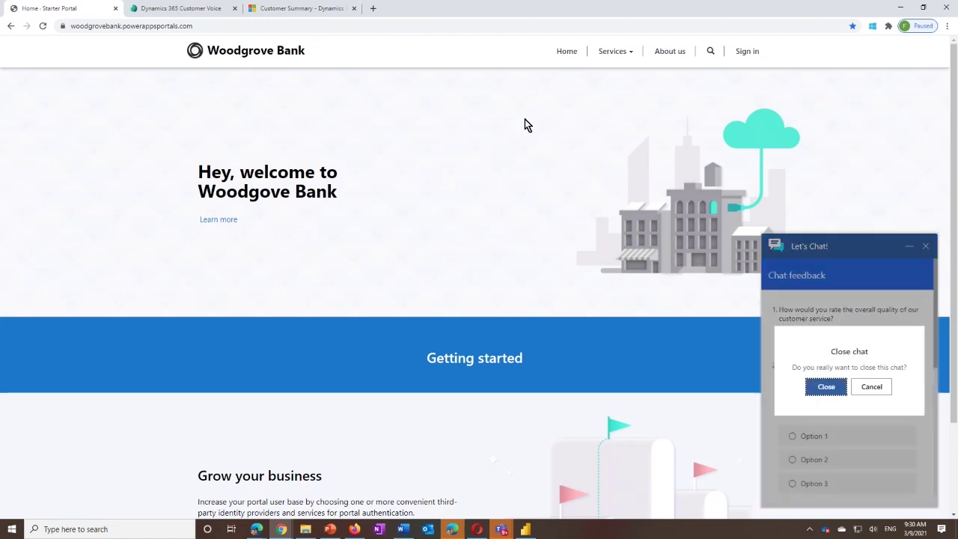
click(826, 386)
- Go to fpdemo.crm.dynamics.com in a new browser tab and open the Omnichannel Administration app
click(372, 8)
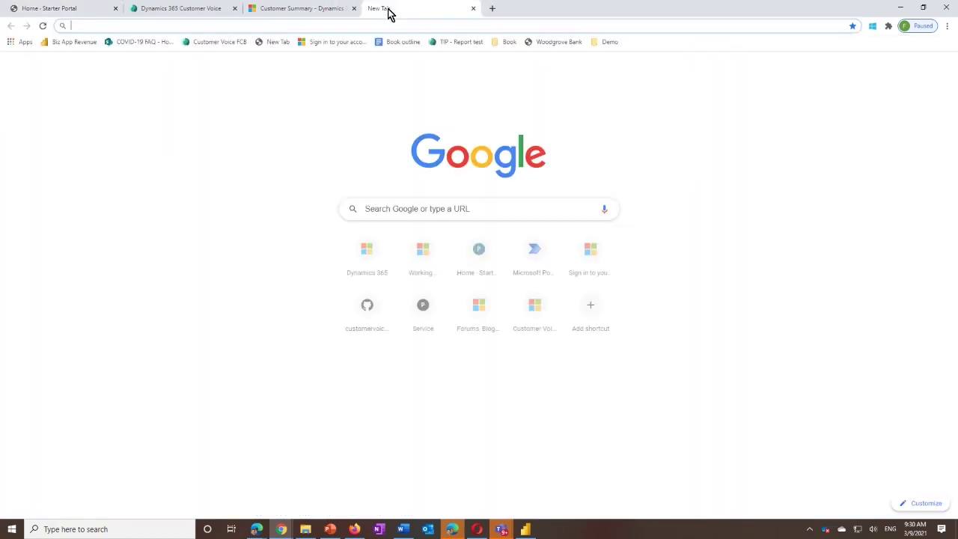
text(fpdemo.crm.dynamics.com)
key(Return)
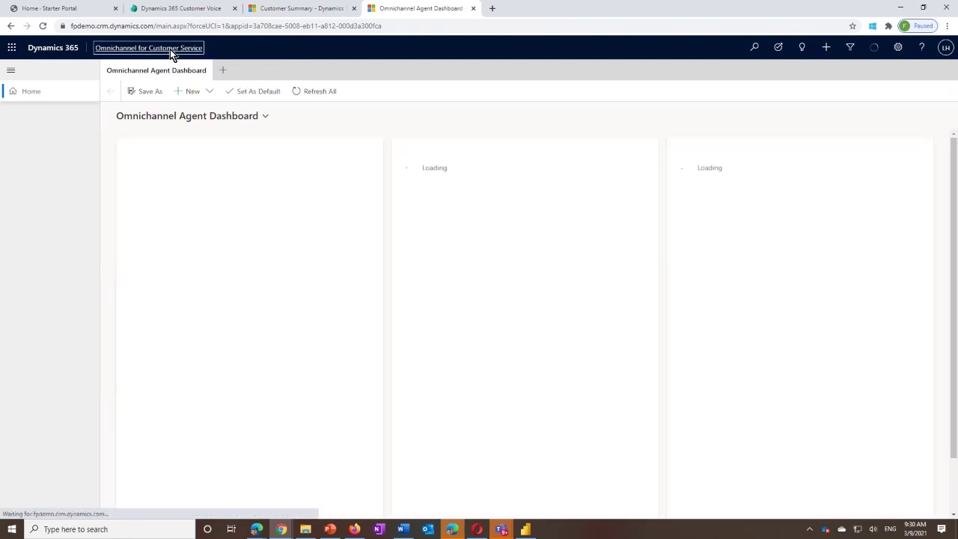
click(170, 48)
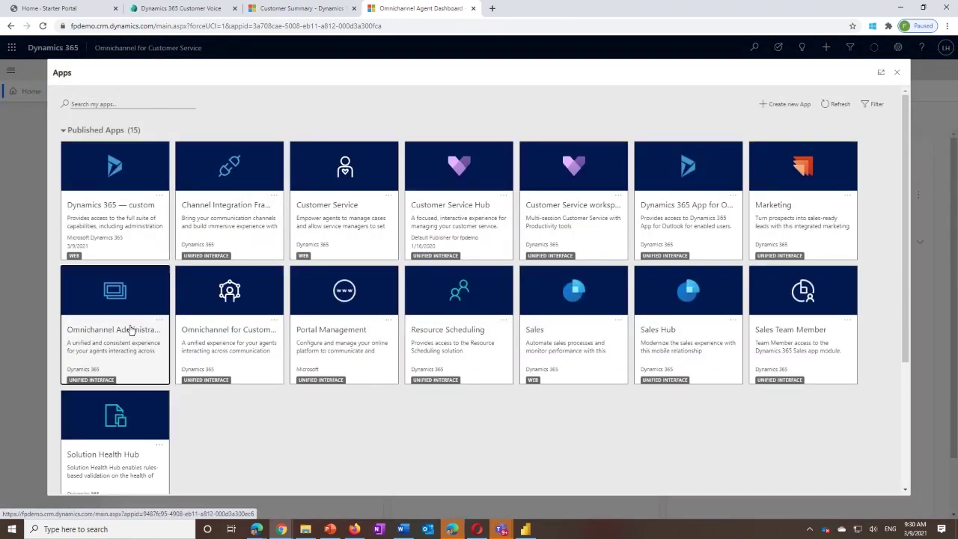
click(130, 331)
click(536, 81)
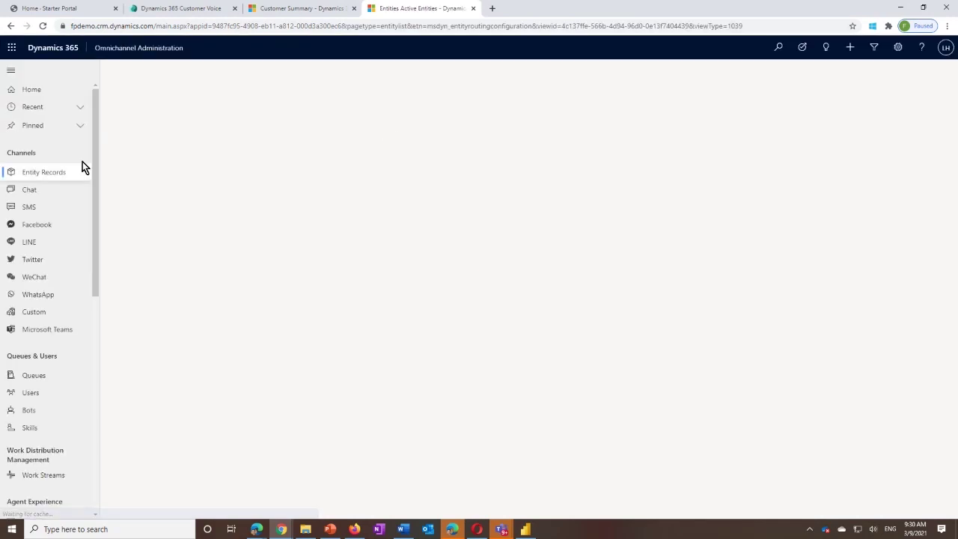
- Open the Customer care chat widget and review its pre- and post-conversation survey settings
click(46, 191)
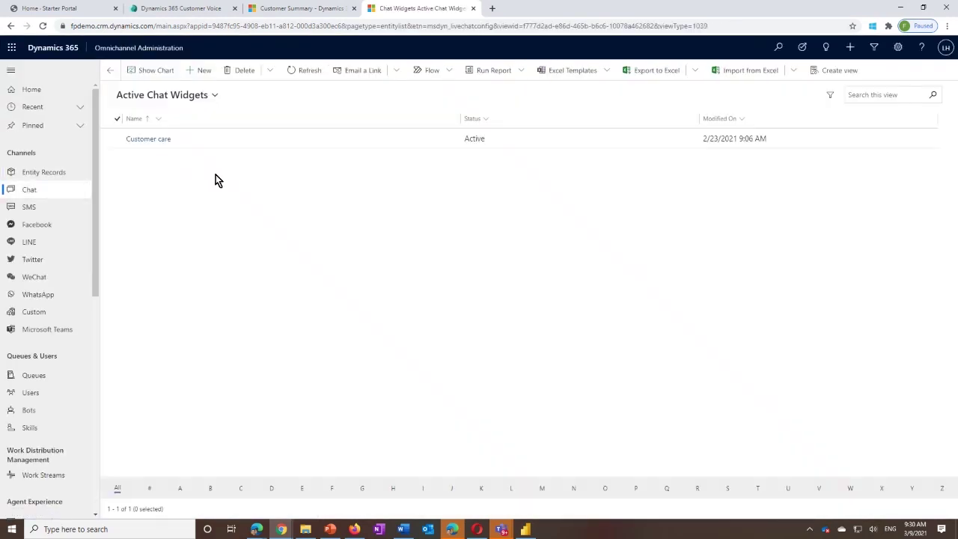
click(149, 139)
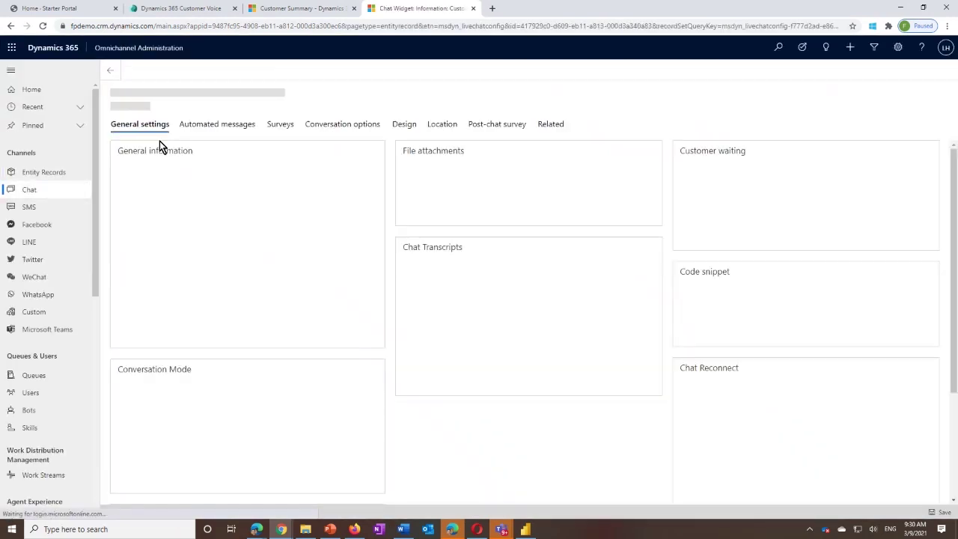
click(281, 128)
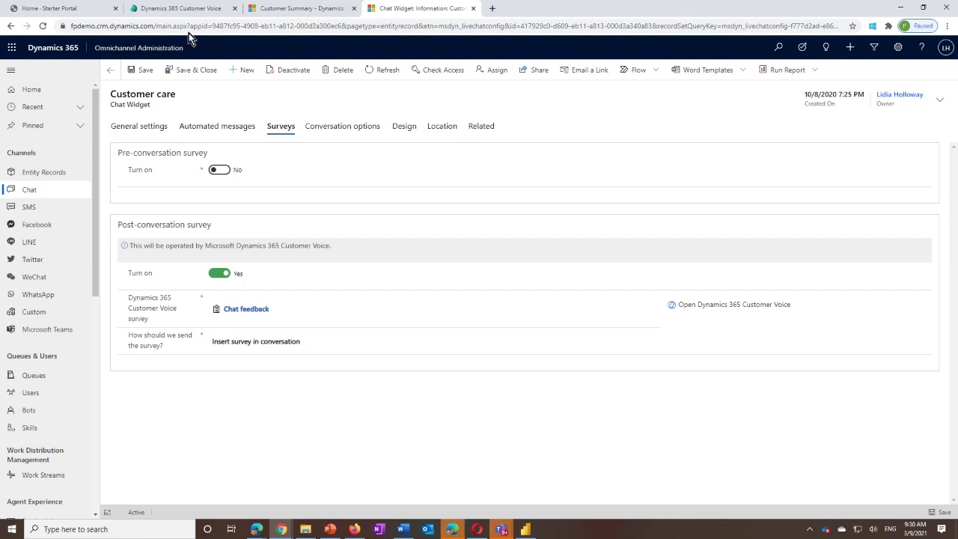
- Switch to the Customer Voice tab, search all projects for "pbi", and open the Customer Service Support PBI project
click(187, 8)
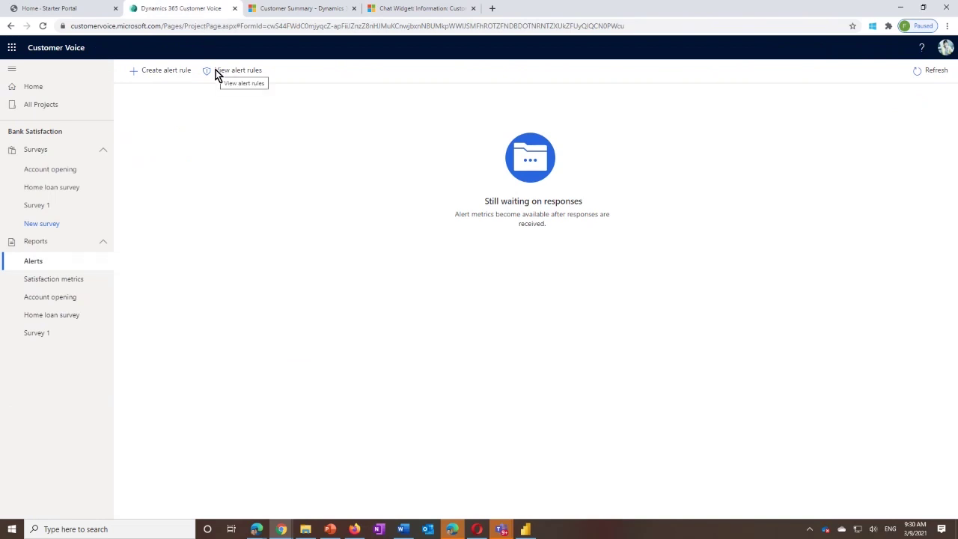
click(47, 106)
click(798, 83)
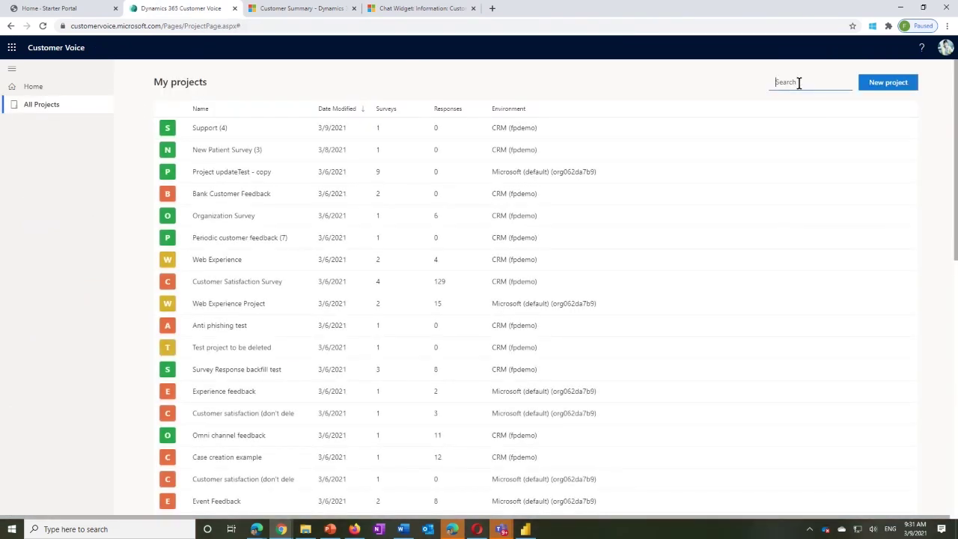
text(pbi)
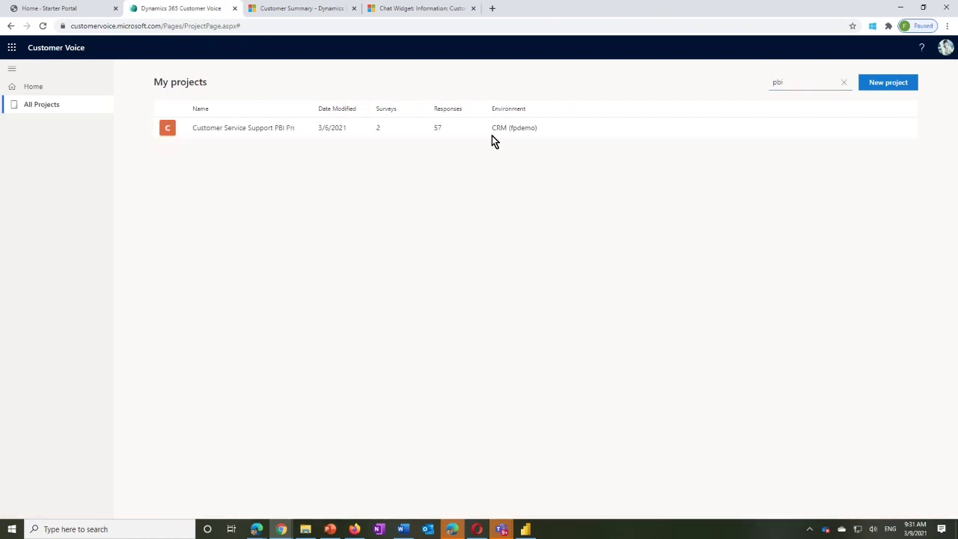
click(240, 129)
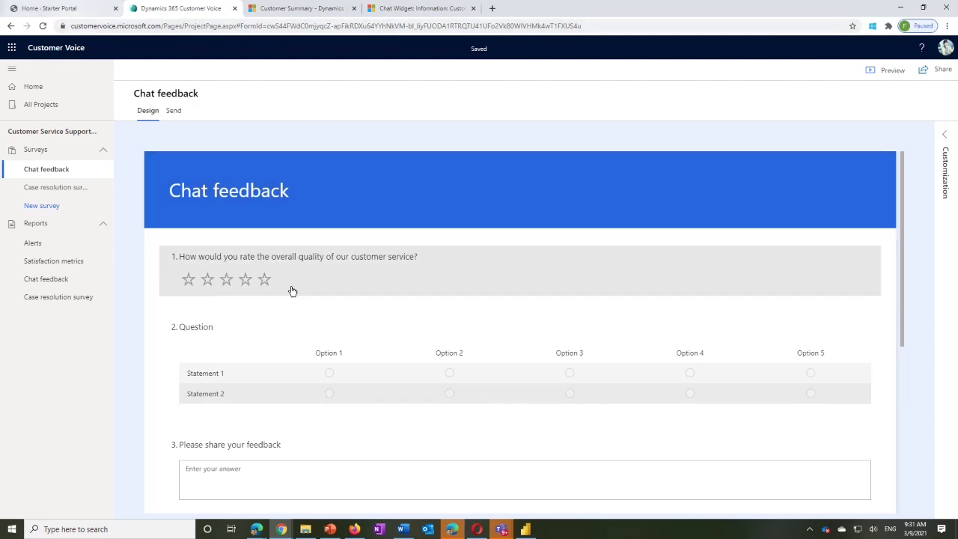
- Reword the Chat feedback survey's first question to "How would you rate the overall quality of our customer service today?"
click(352, 264)
triple_click(412, 285)
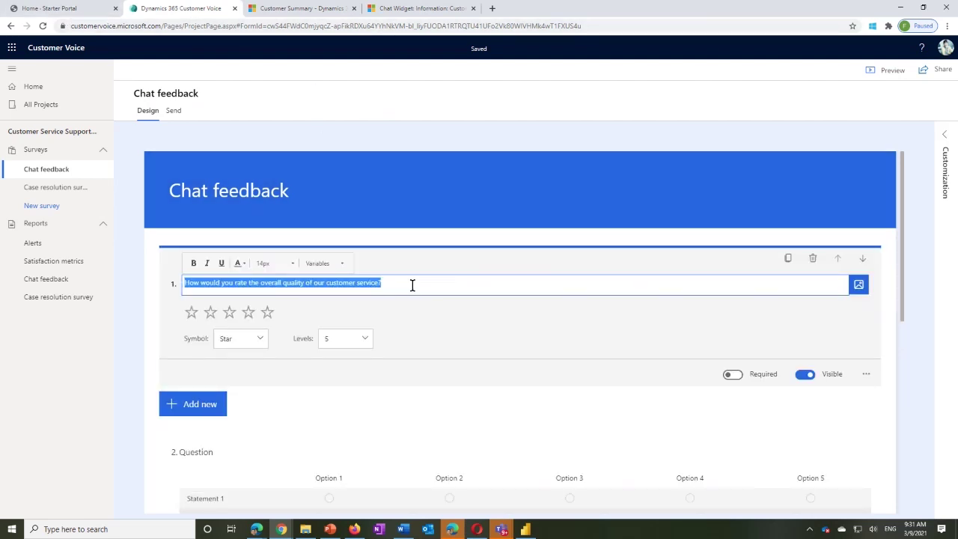
key(BackSpace)
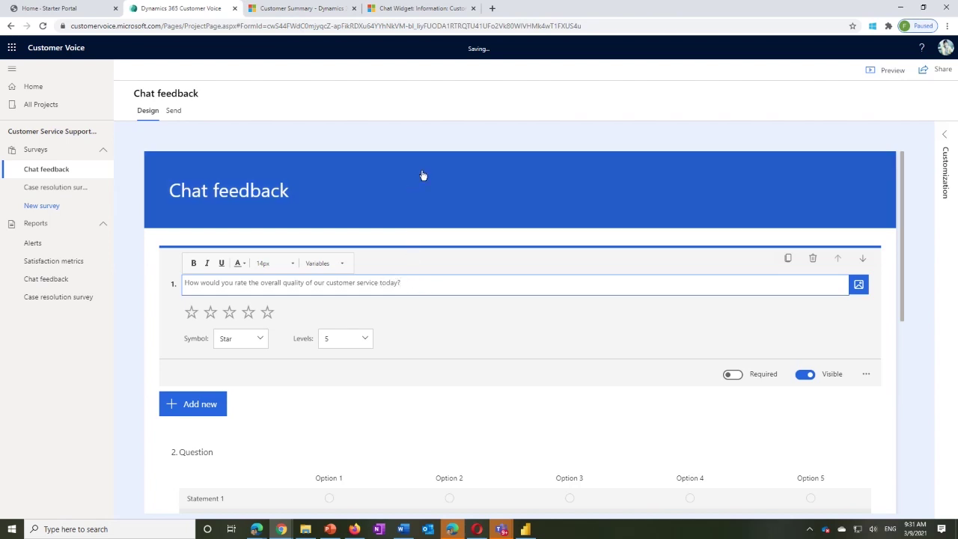
click(419, 142)
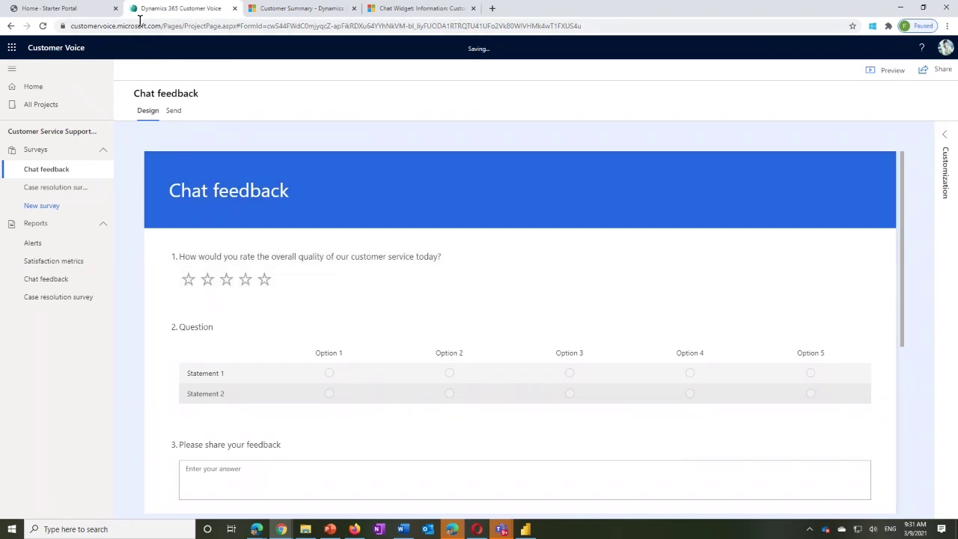
- Switch to the Woodgrove Bank portal, start a new chat and send the message "hi"
click(94, 9)
click(891, 496)
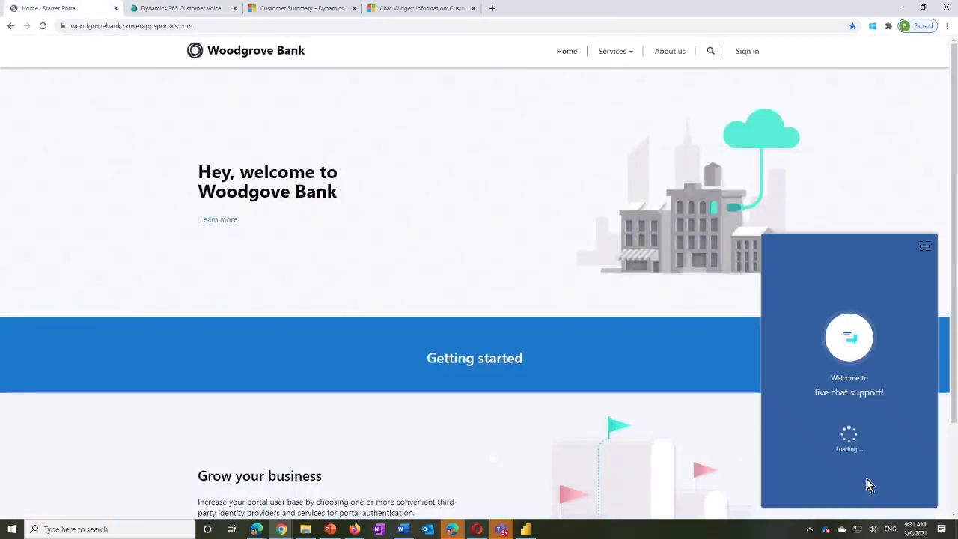
click(843, 487)
text(H)
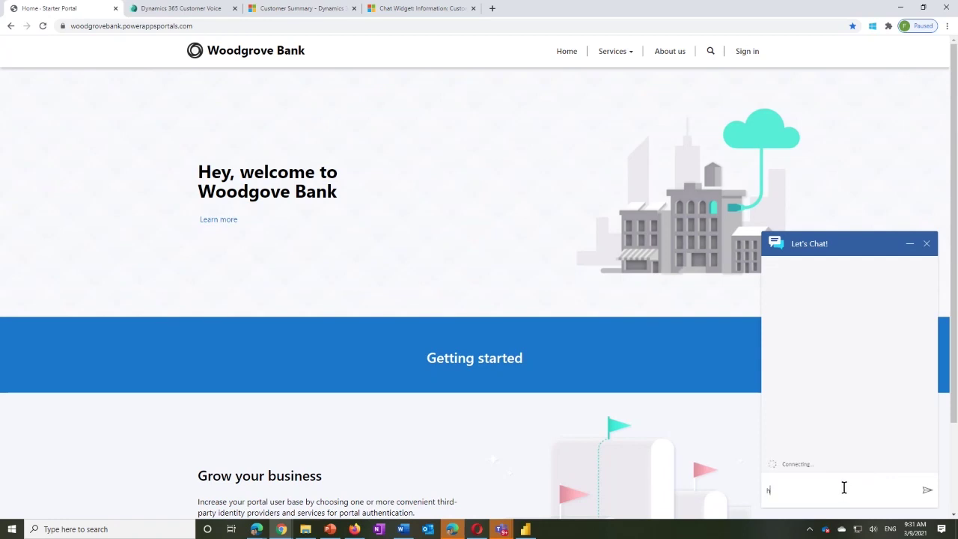
text(i)
click(927, 490)
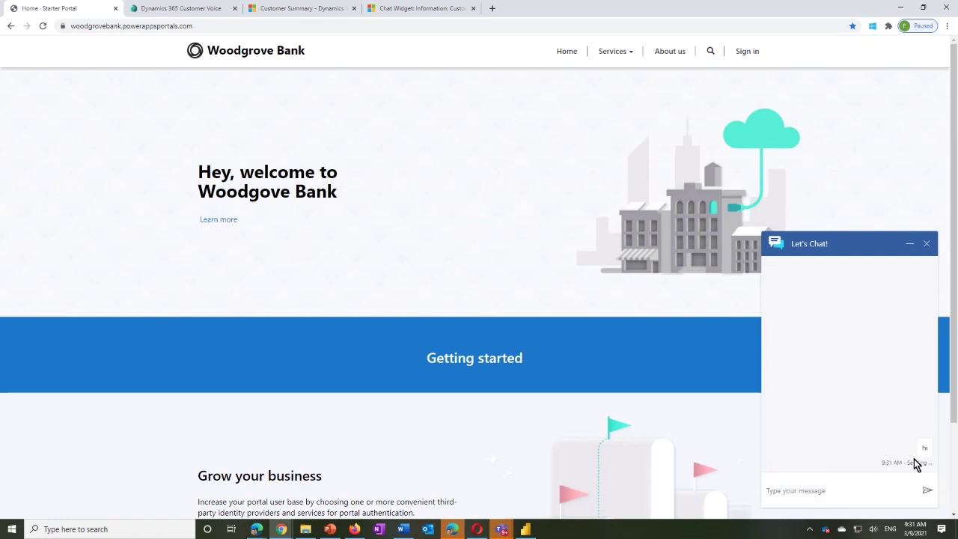
- Accept and end the incoming conversation in Omnichannel for Customer Service, and check the reworded question in the portal's chat survey
click(313, 9)
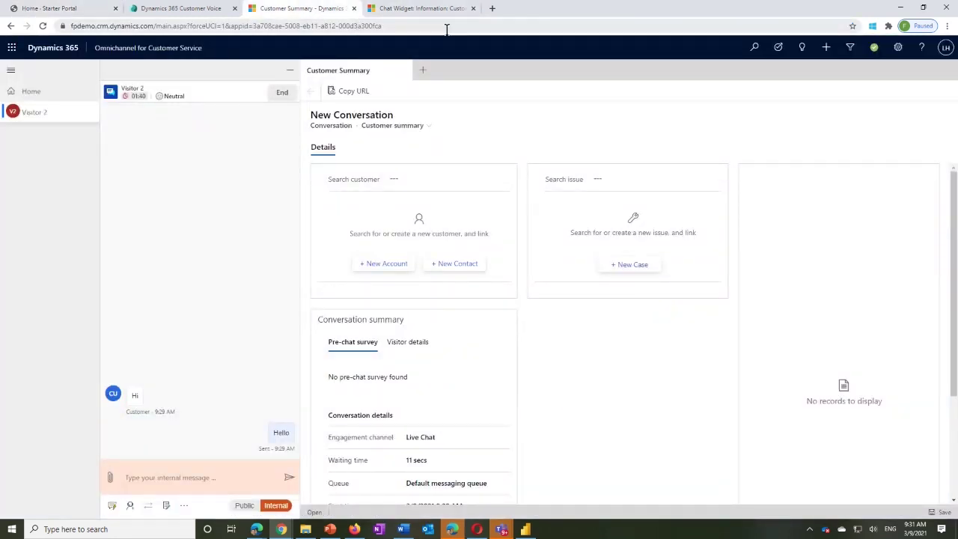
click(843, 130)
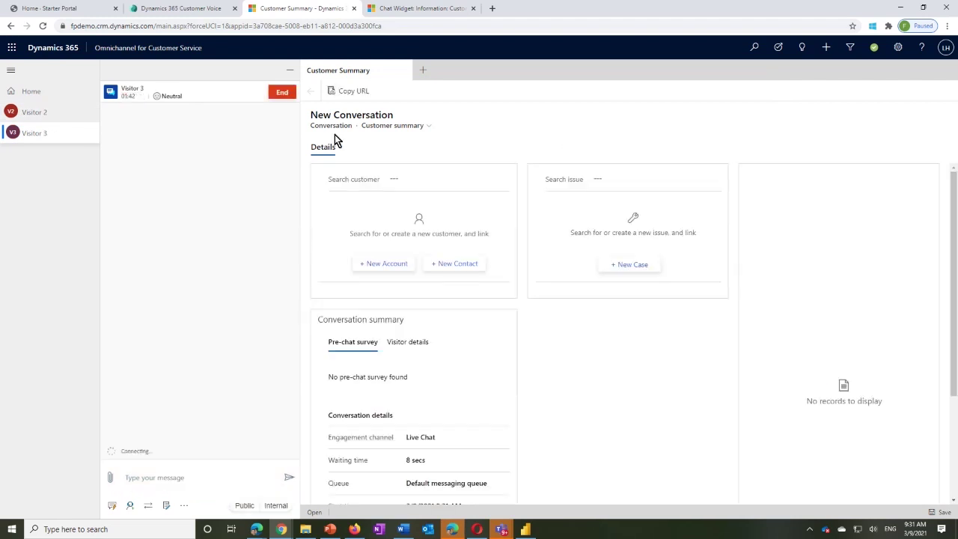
click(282, 95)
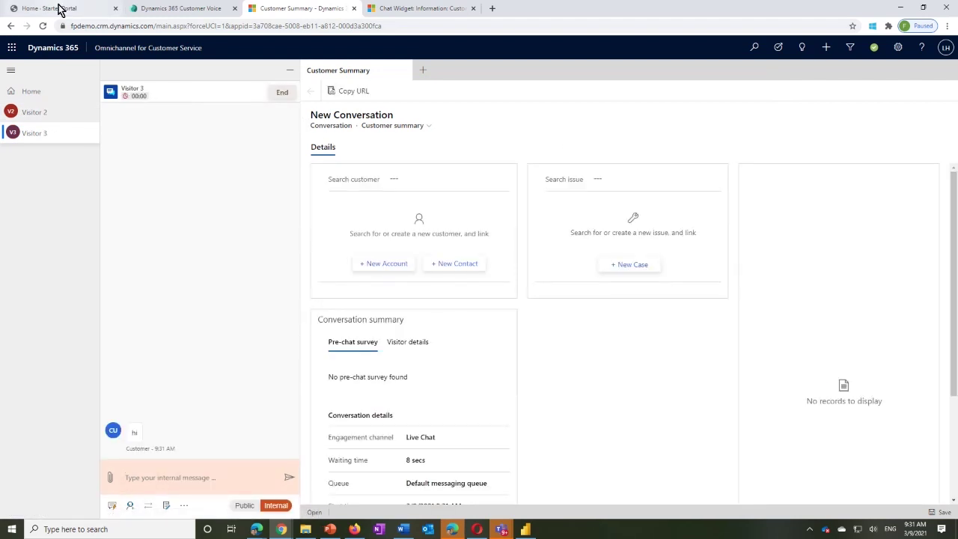
click(60, 9)
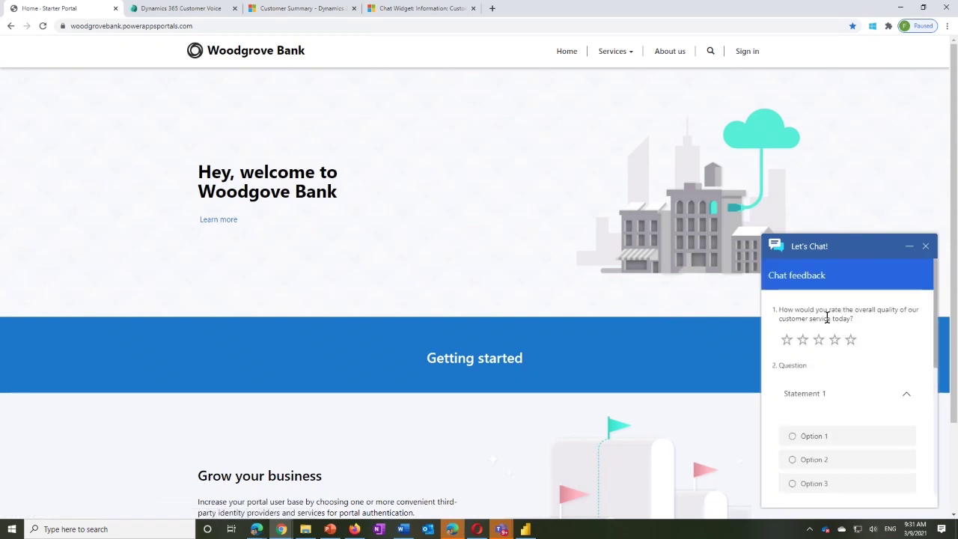
drag(850, 319, 778, 309)
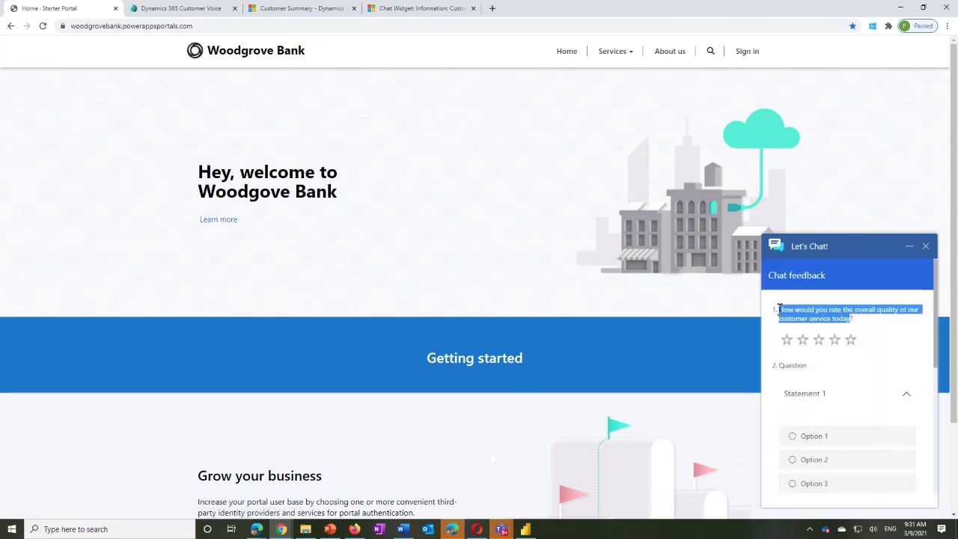
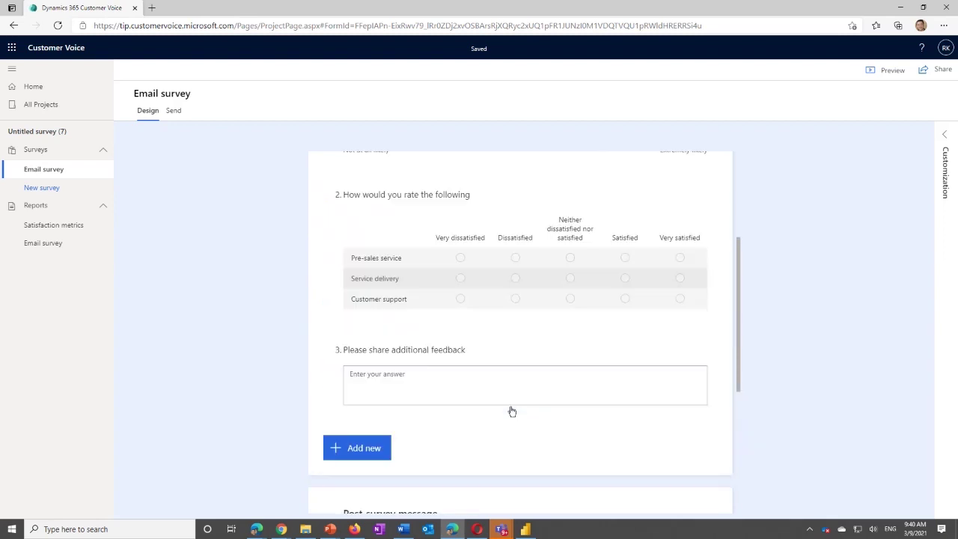
- Preview the Email survey, submit it with a recommendation rating of 10, and return to the survey design
scroll(512, 411, down, 3)
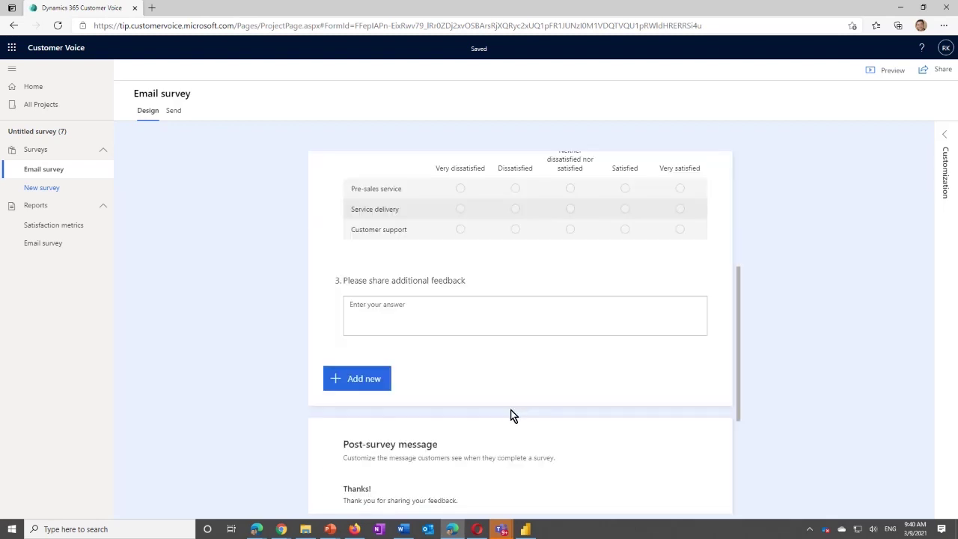
scroll(508, 412, up, 3)
scroll(510, 413, down, 3)
scroll(514, 418, down, 1)
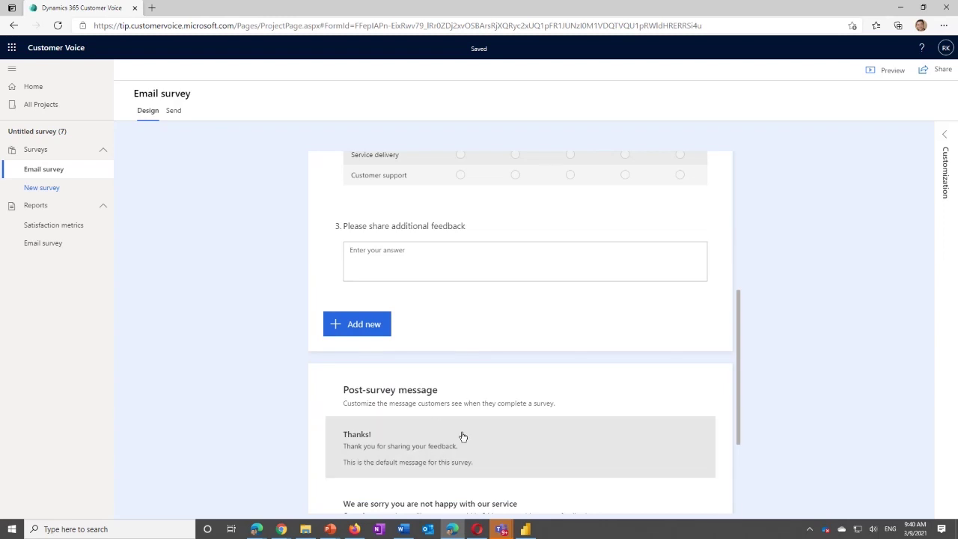
click(890, 71)
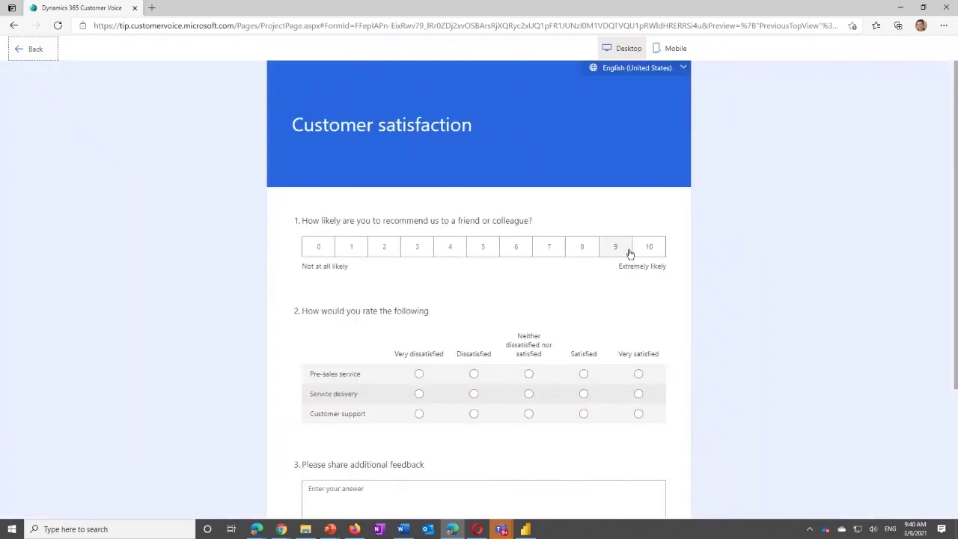
click(636, 249)
scroll(474, 434, down, 3)
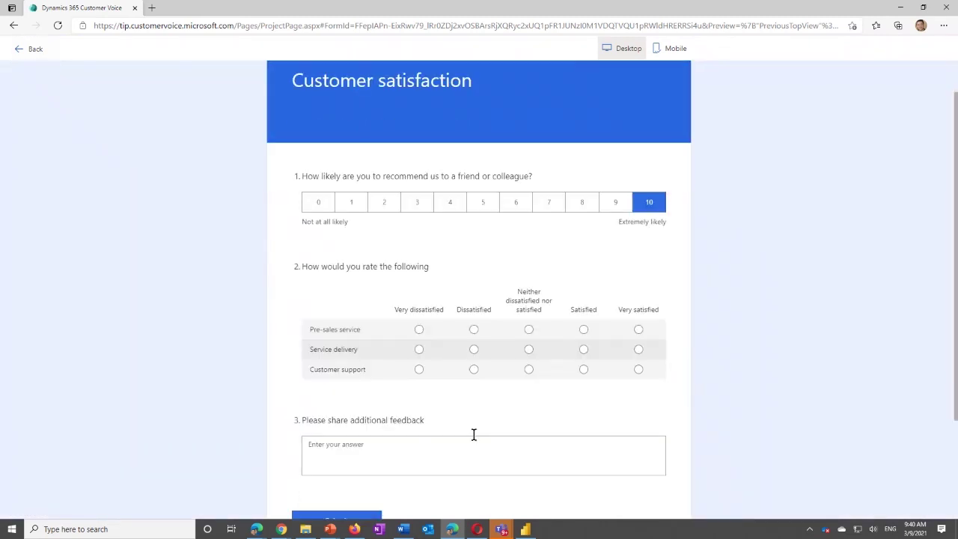
click(342, 384)
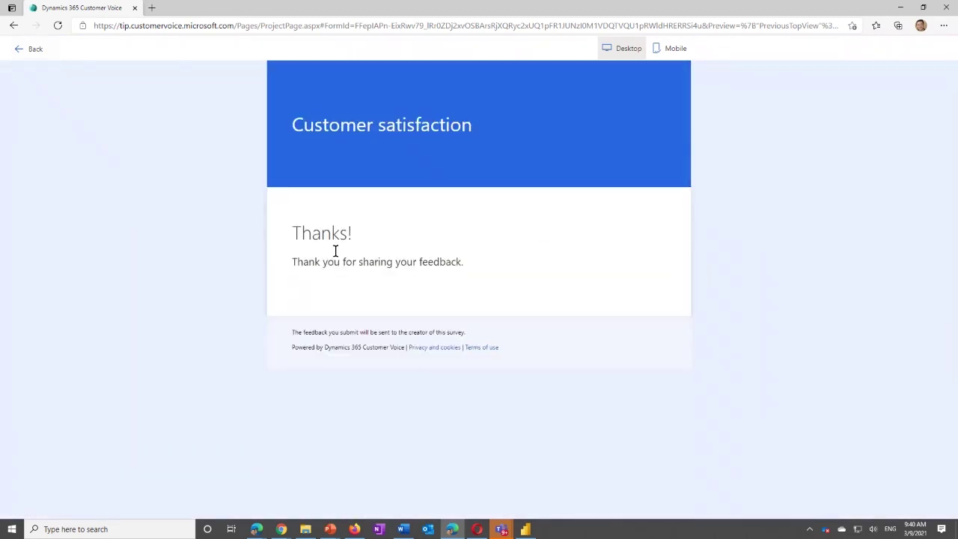
click(18, 48)
- Open the "We are sorry you are not happy with our service" post-survey message and review its display condition
scroll(479, 329, down, 2)
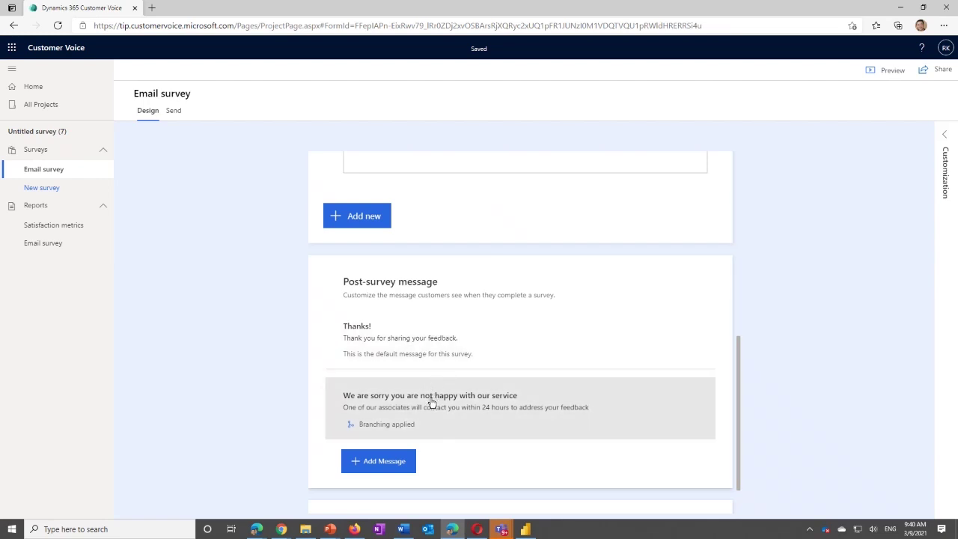
click(434, 413)
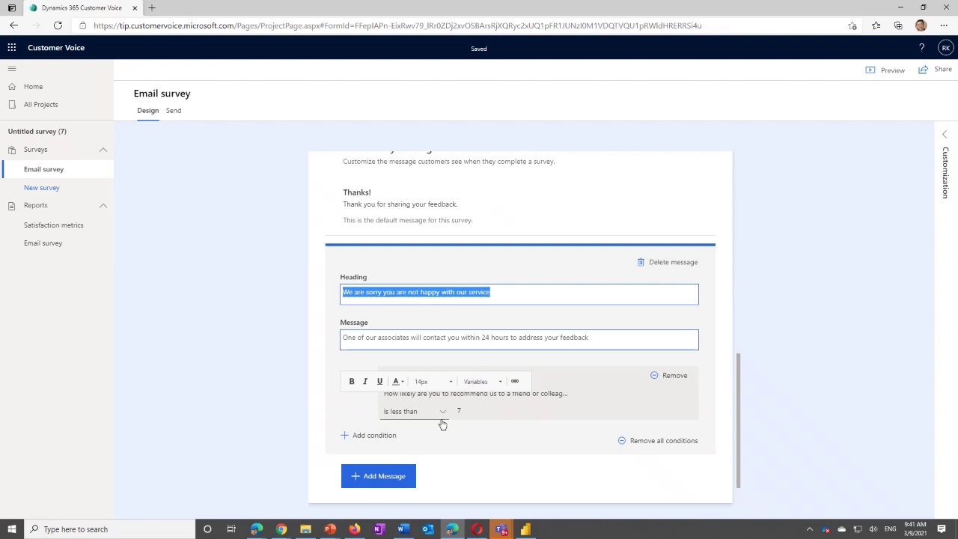
click(503, 422)
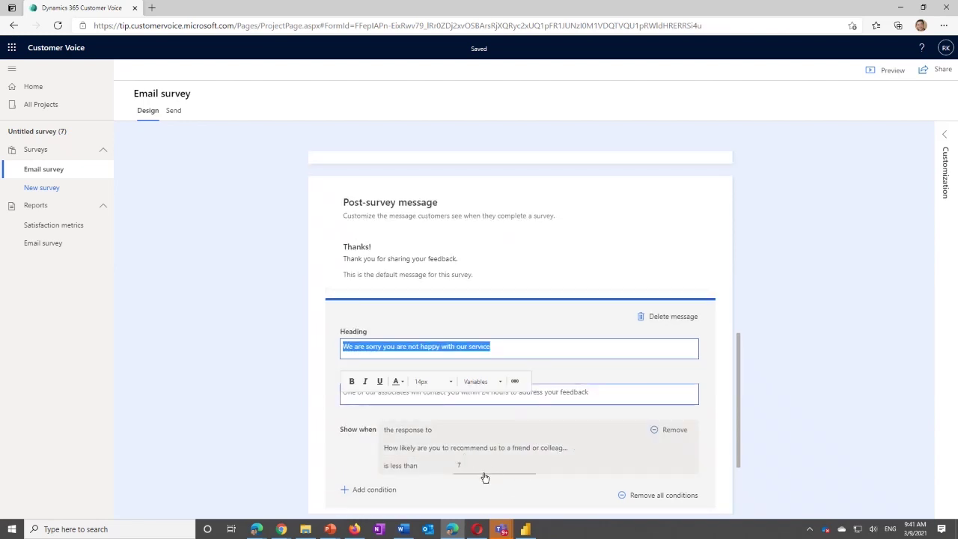
scroll(486, 479, down, 1)
scroll(568, 404, up, 3)
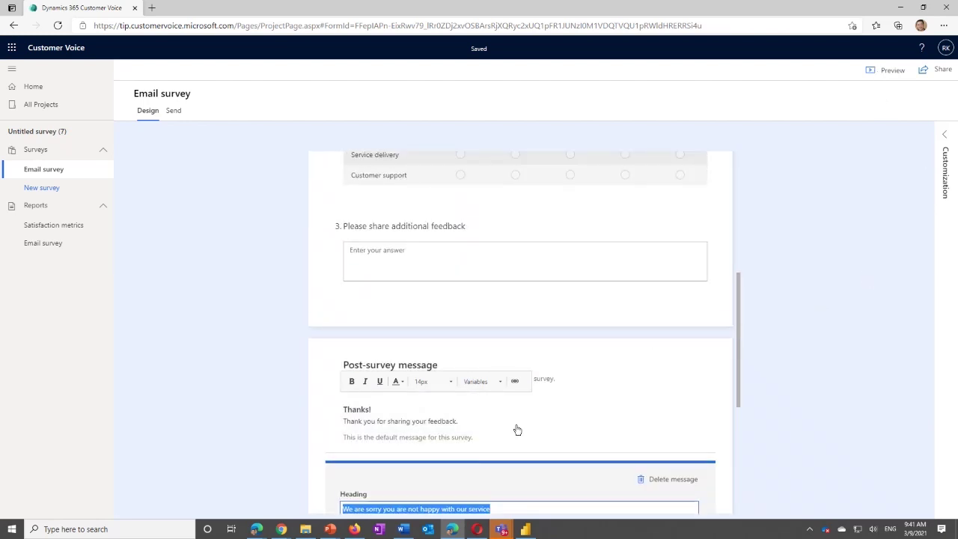
- Preview the Email survey again and submit it with a recommendation rating of 4
click(877, 75)
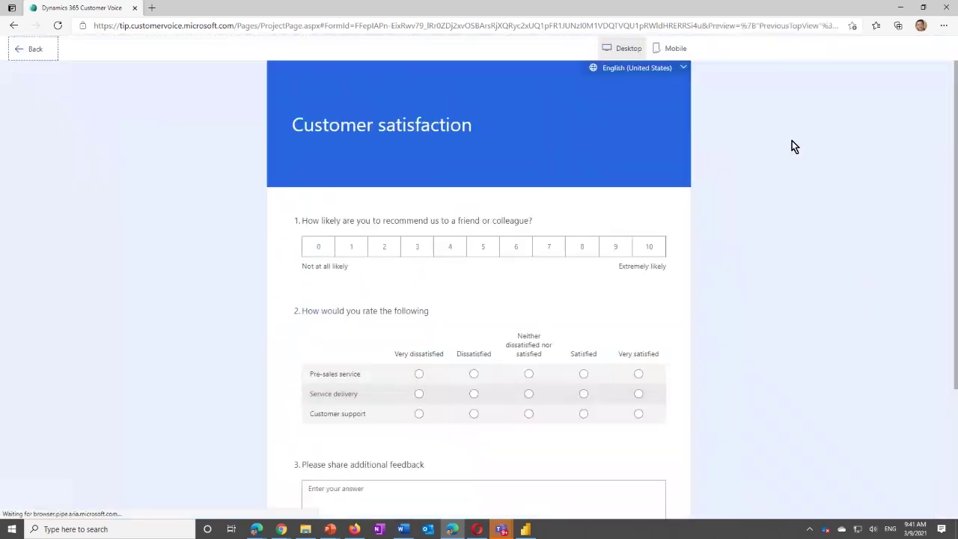
click(447, 246)
scroll(584, 276, down, 5)
click(374, 377)
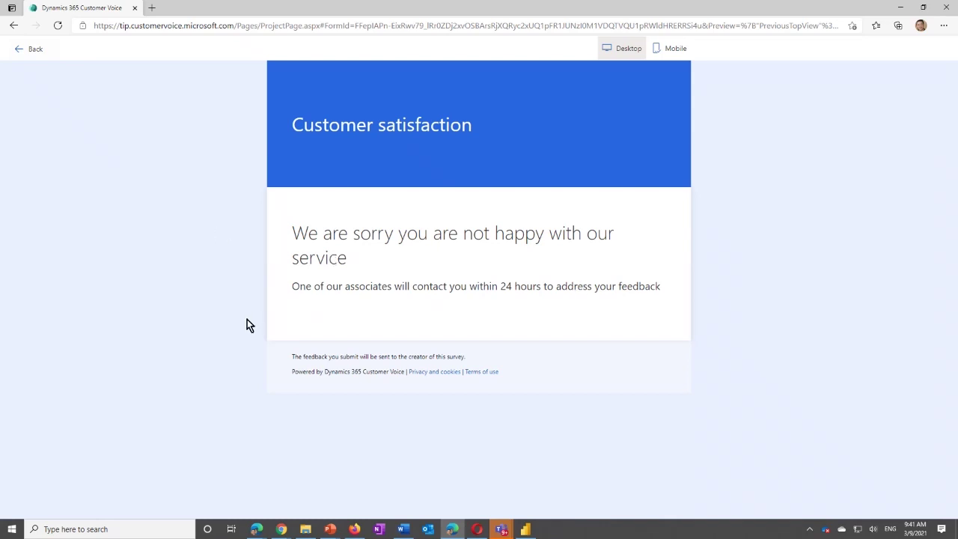
- Review the "What's new and upcoming features" slide in the PowerPoint slide show, and return to the Email survey's design in the browser
click(329, 534)
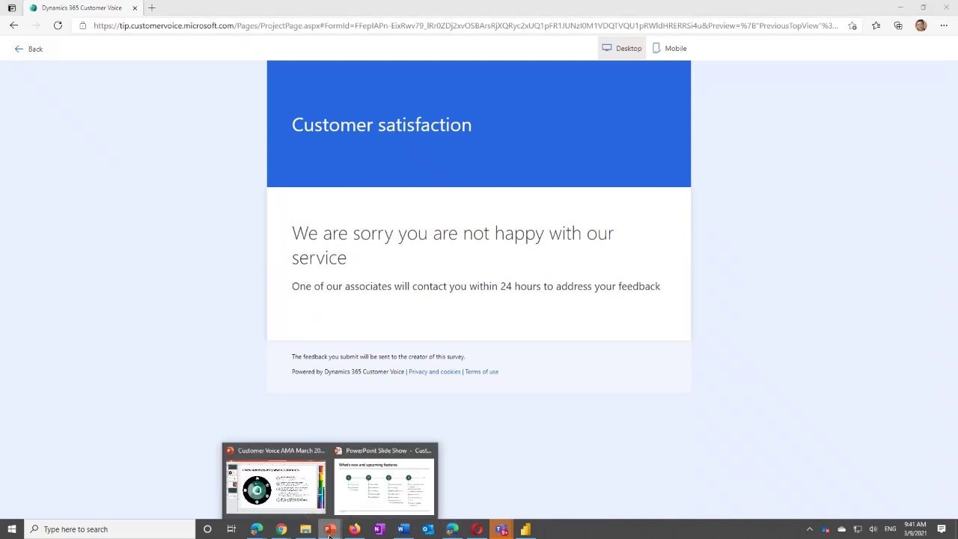
click(367, 512)
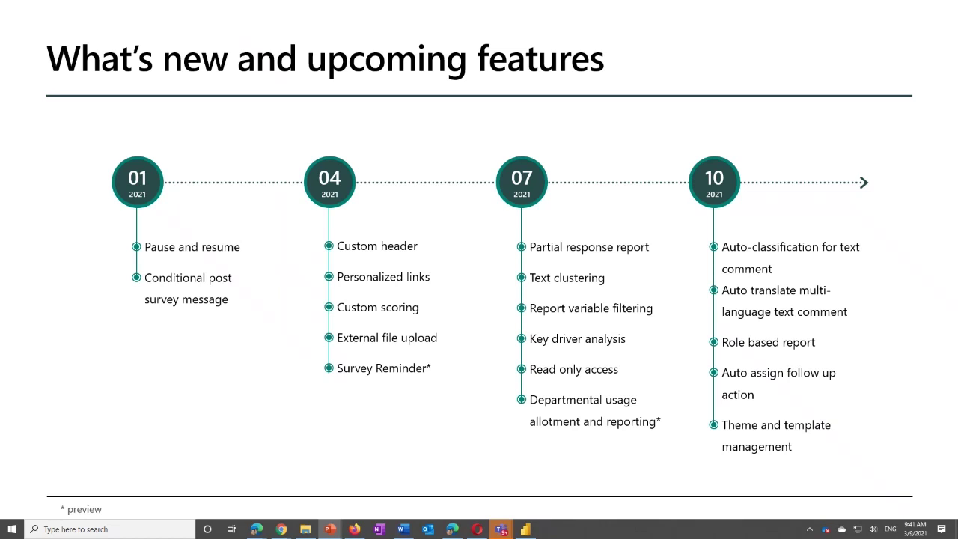
click(452, 529)
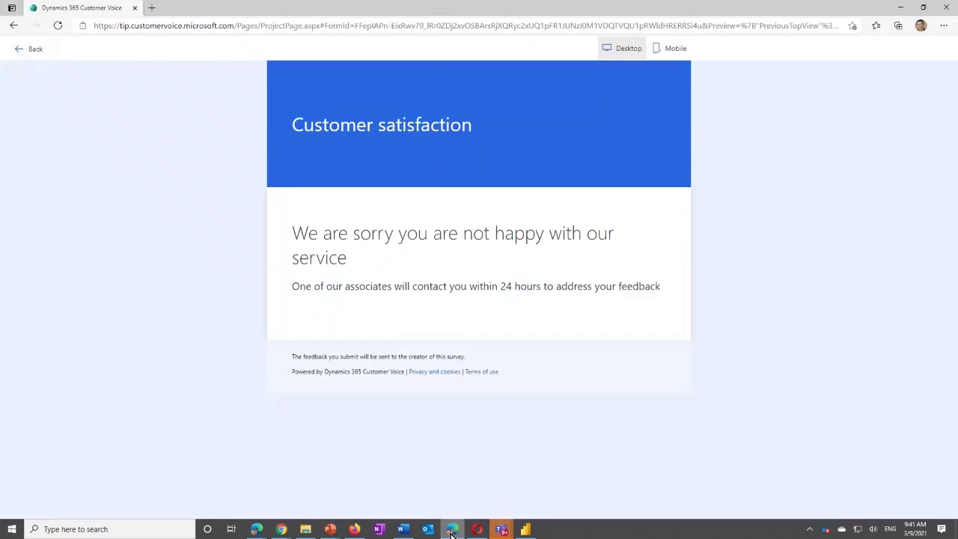
click(30, 51)
scroll(310, 216, up, 10)
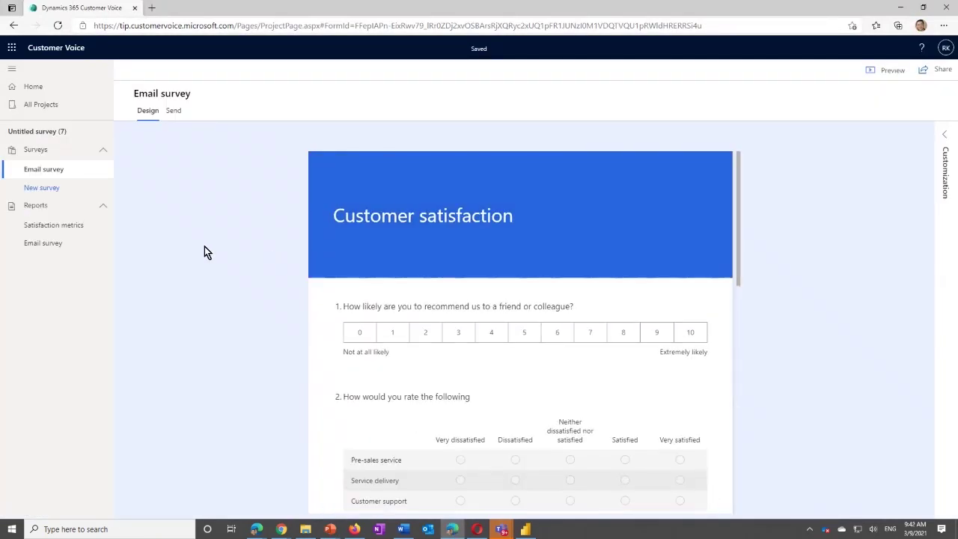
- Turn the Email survey's header off and back on
click(379, 238)
mouse_move(354, 228)
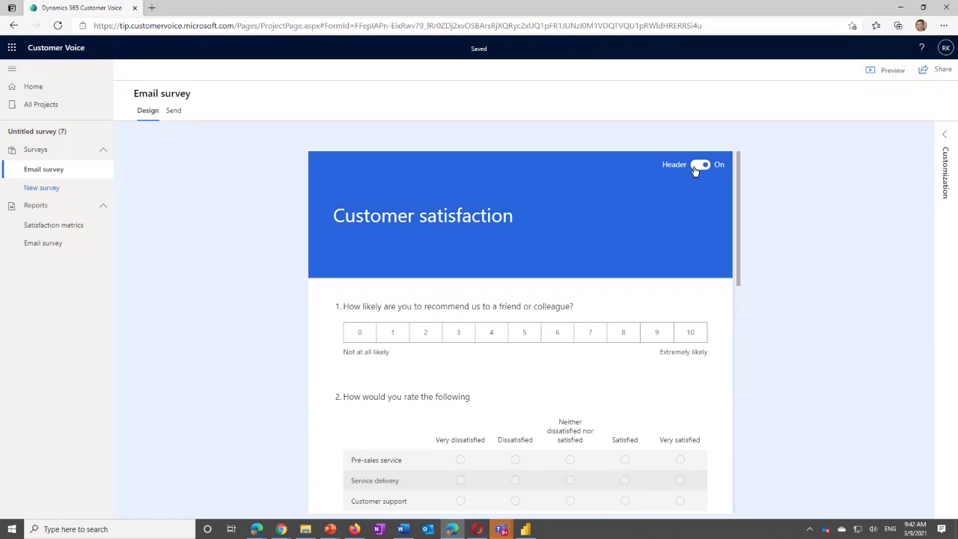
click(700, 165)
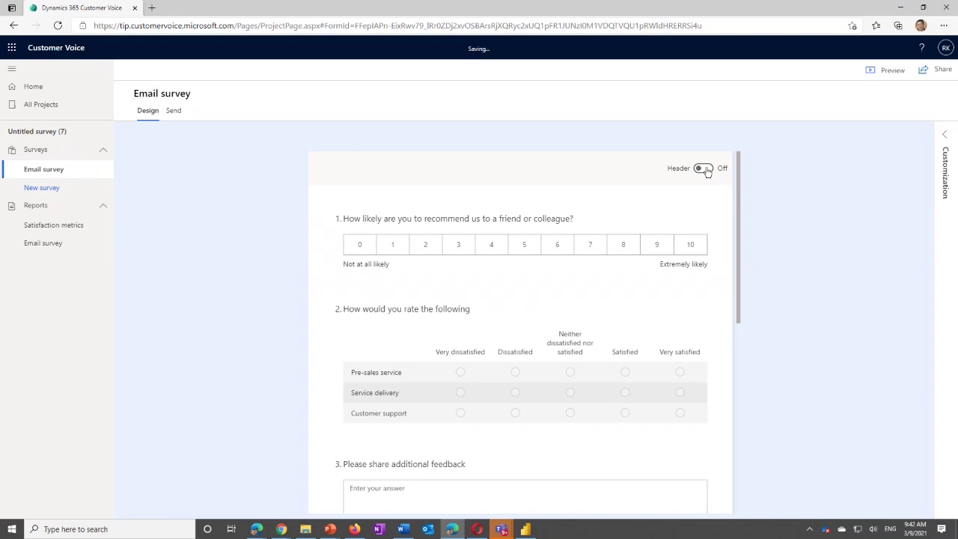
click(704, 168)
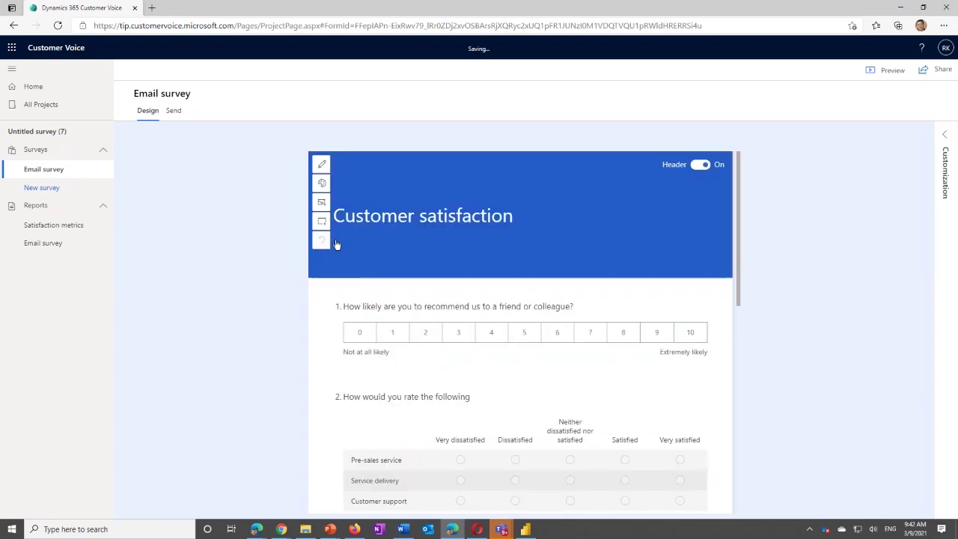
- Try the Friendly and Playful styles on the survey header and apply the Relaxed style
click(321, 165)
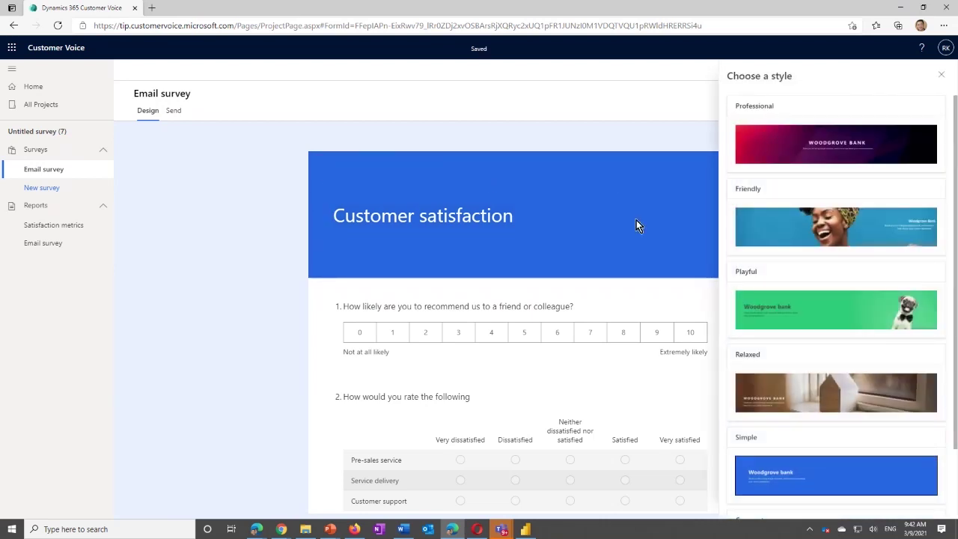
scroll(873, 268, down, 1)
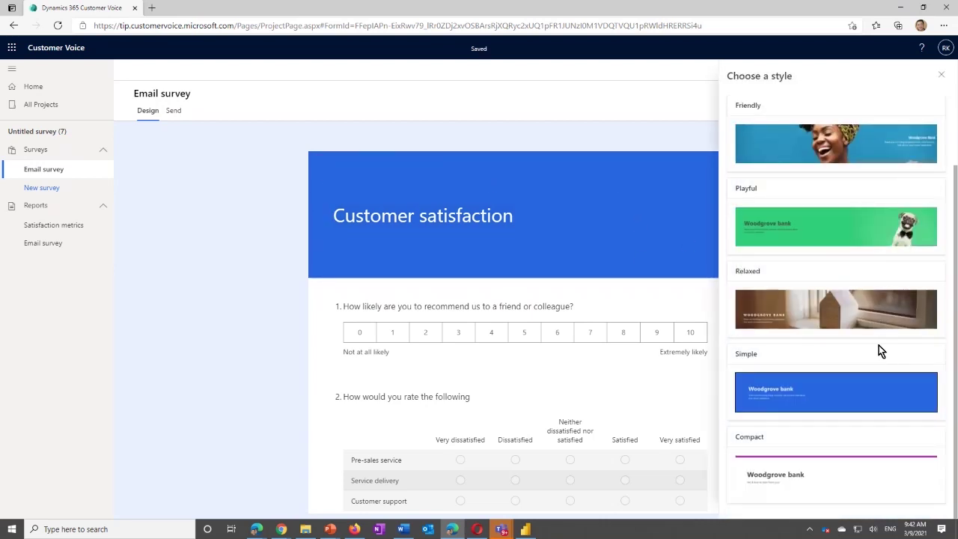
scroll(879, 345, up, 1)
click(819, 226)
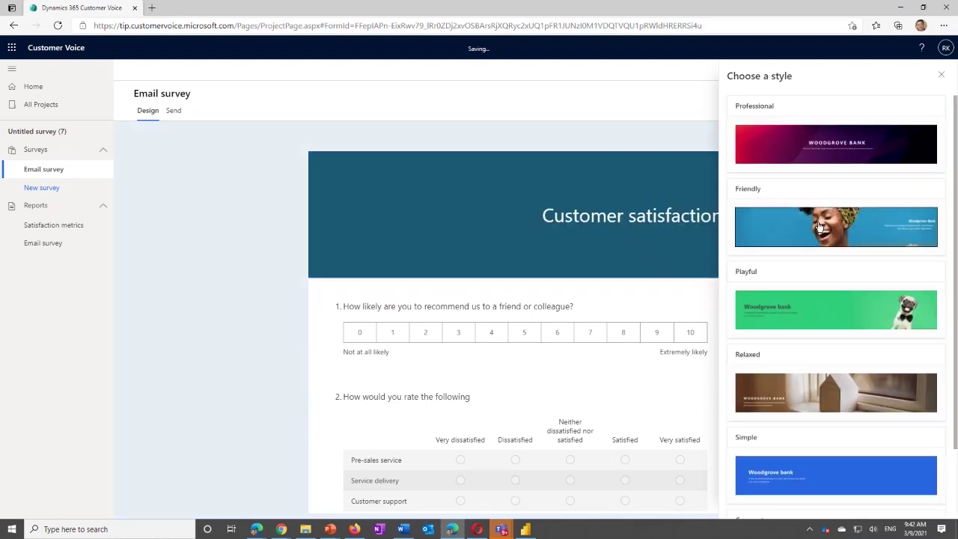
click(850, 322)
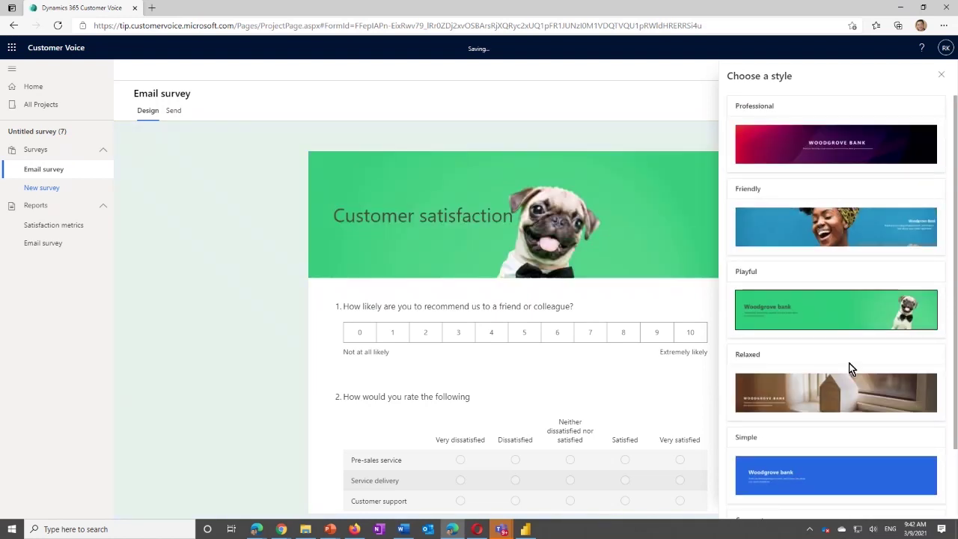
click(859, 392)
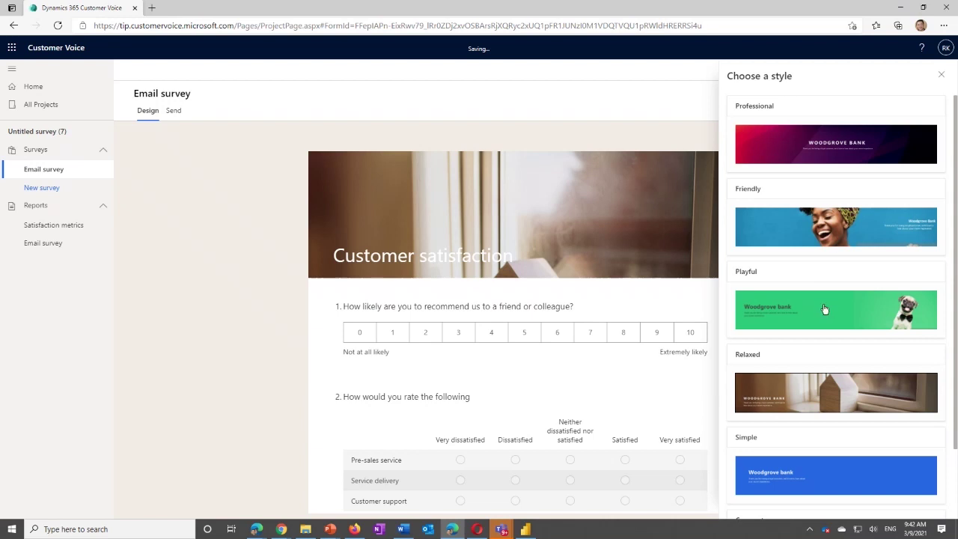
- Try the Friendly style on the survey header and apply the Simple style instead
click(815, 220)
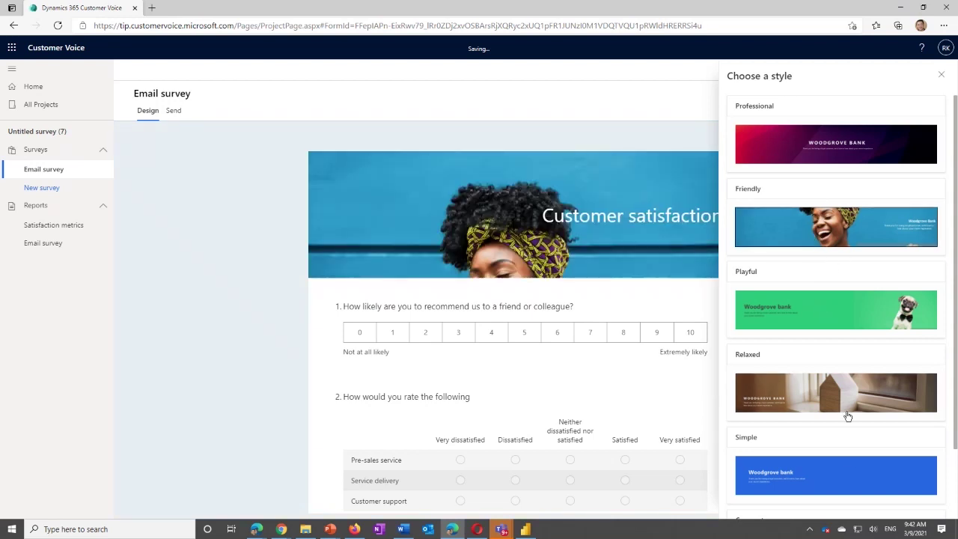
click(836, 472)
click(941, 74)
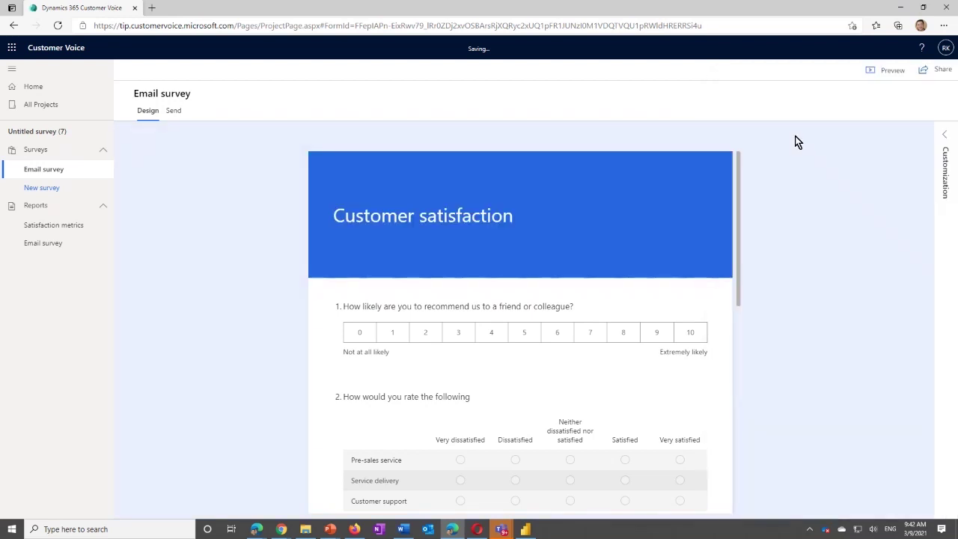
click(321, 185)
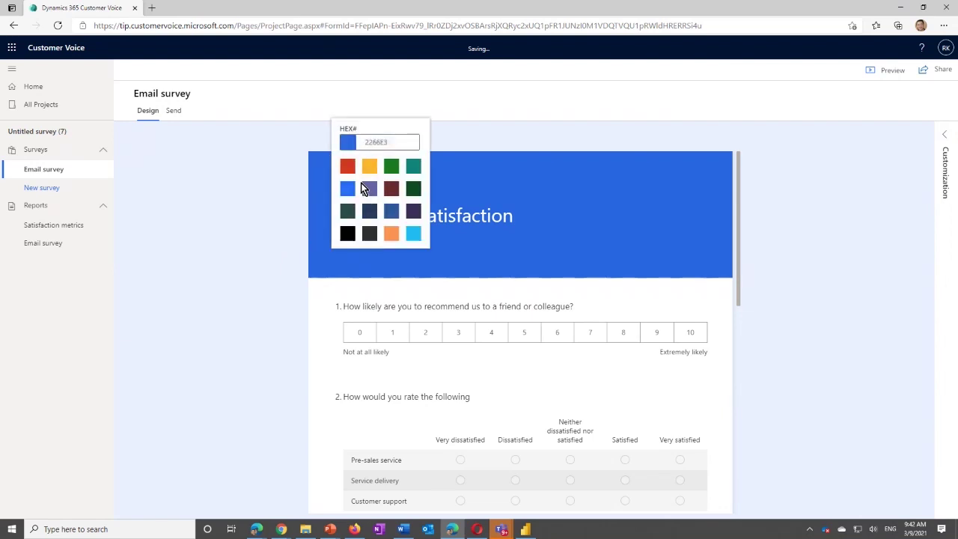
click(320, 207)
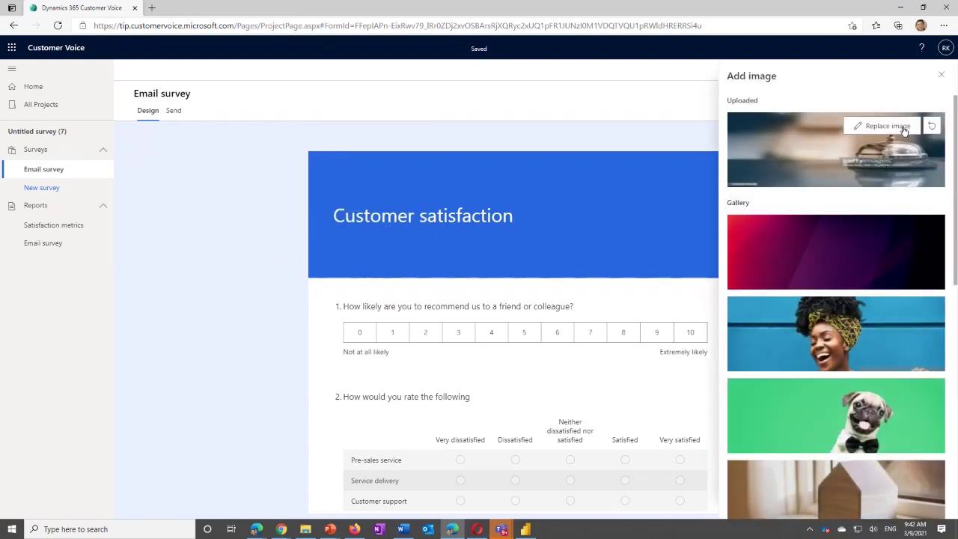
click(893, 126)
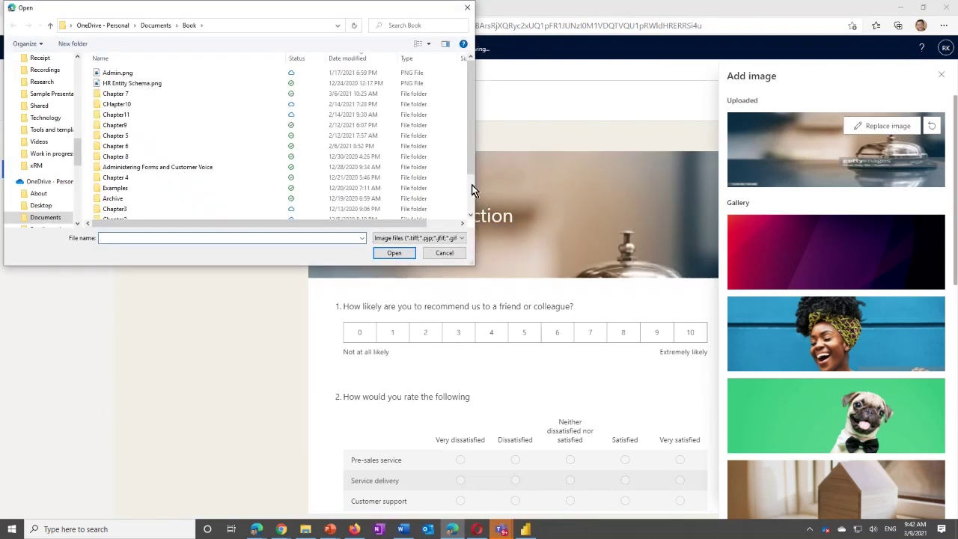
drag(86, 152, 83, 218)
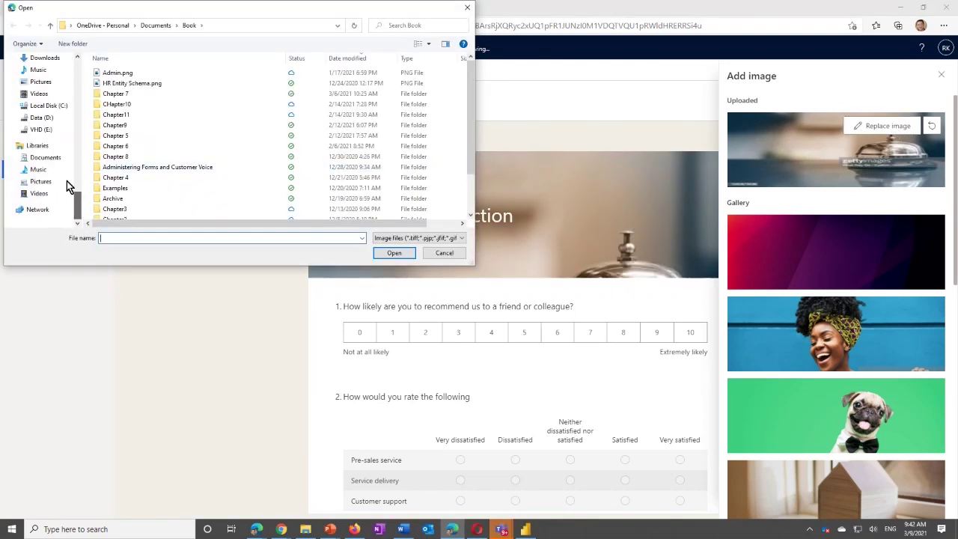
click(46, 105)
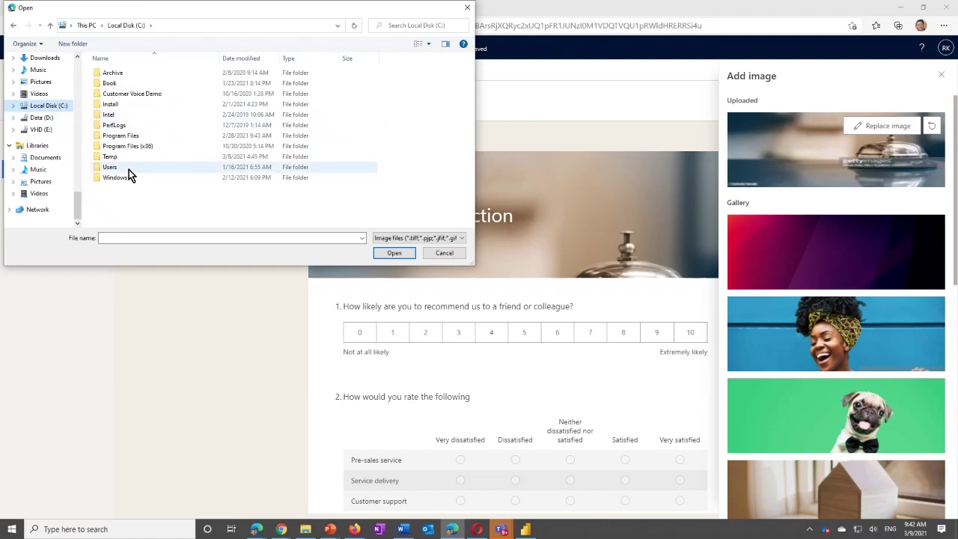
double_click(125, 157)
double_click(132, 116)
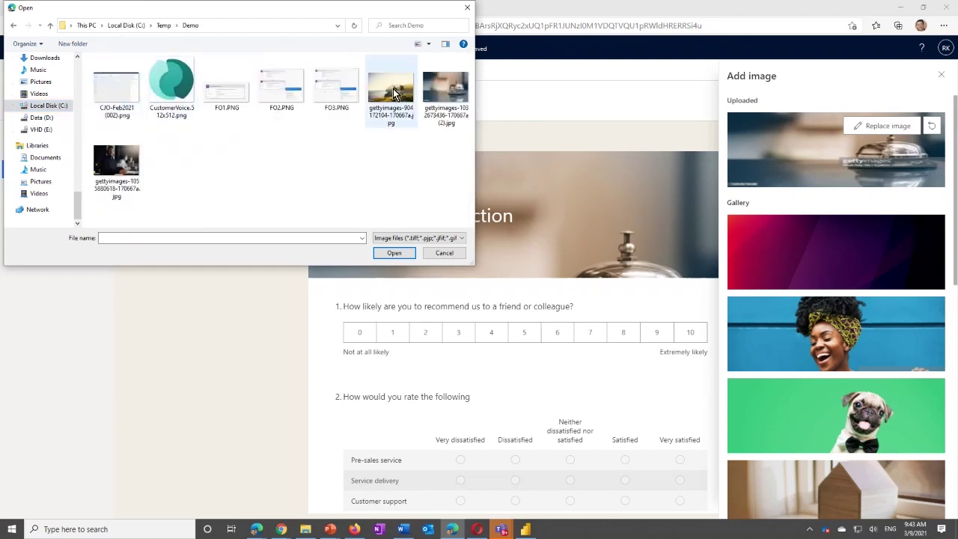
double_click(116, 161)
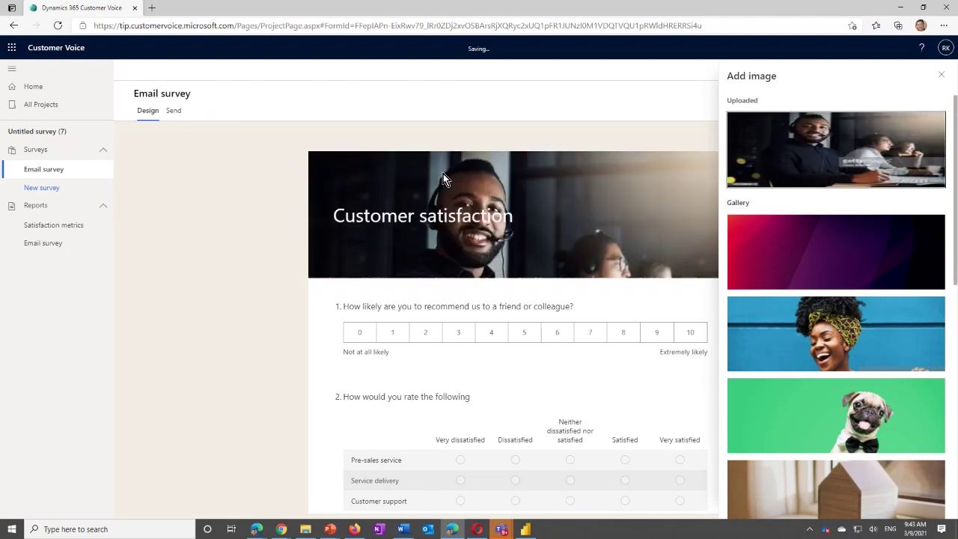
click(942, 76)
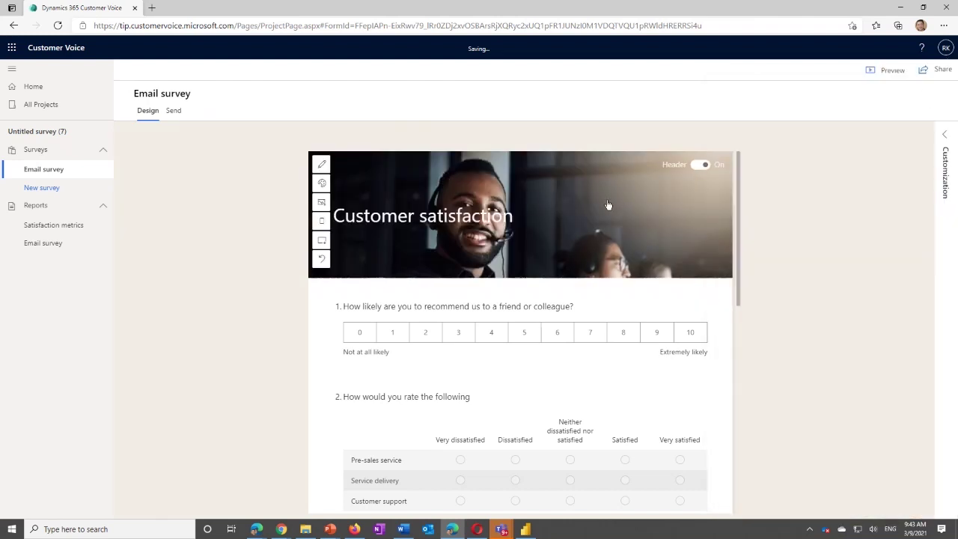
- Adjust the focal point of the header's background image
click(322, 221)
drag(582, 225, 633, 237)
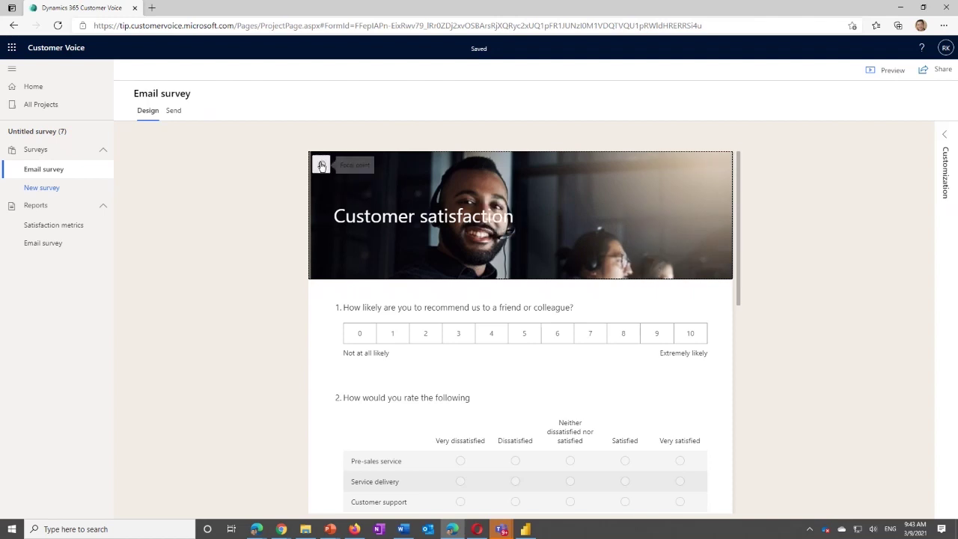
click(357, 180)
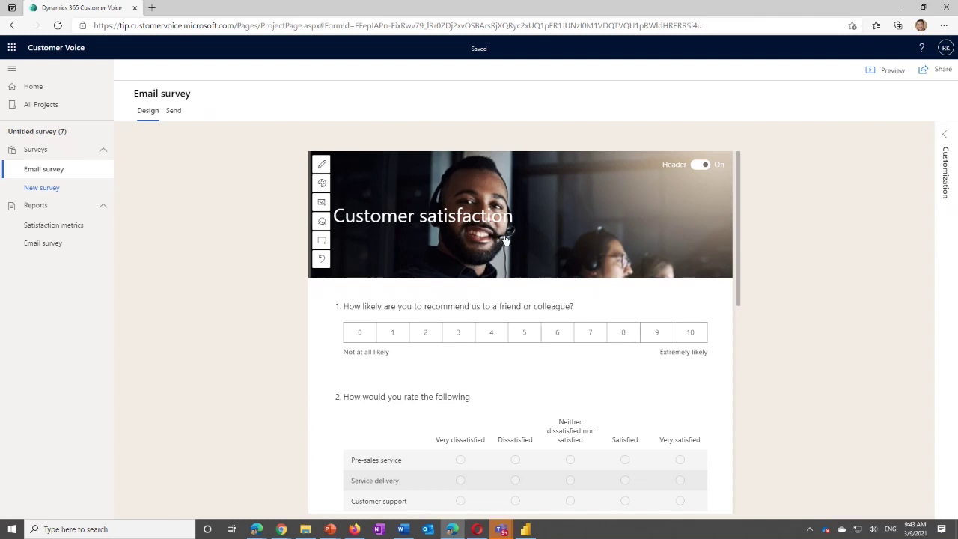
- Center the "Customer satisfaction" title horizontally in the survey header
mouse_move(490, 218)
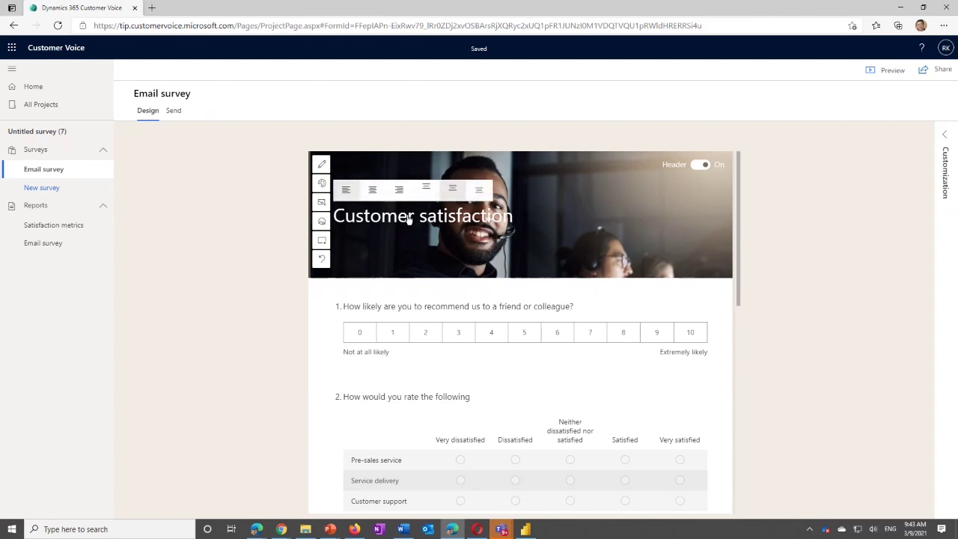
click(372, 190)
mouse_move(543, 221)
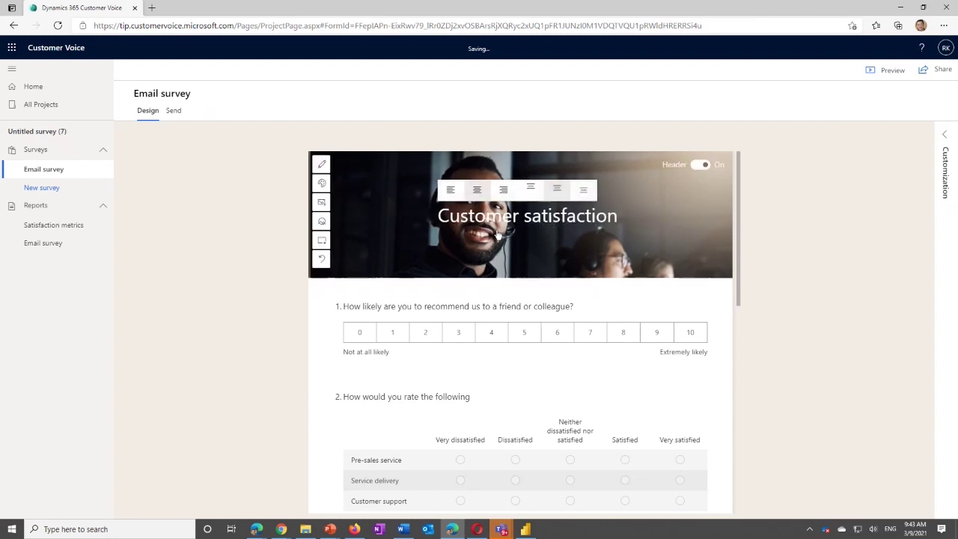
- Add CustomerVoice.512x512.png as the header logo, trying the large size before setting it to small and centering it horizontally
click(323, 243)
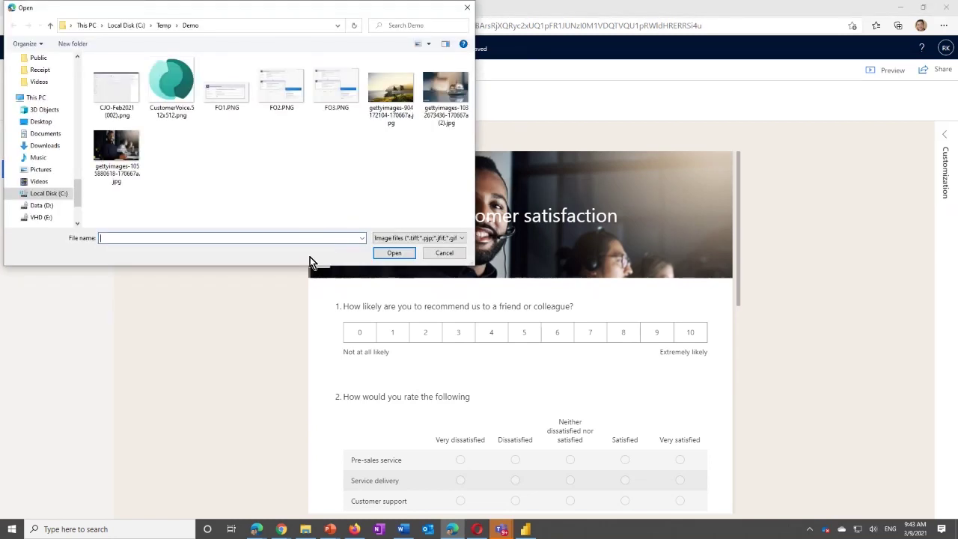
double_click(172, 86)
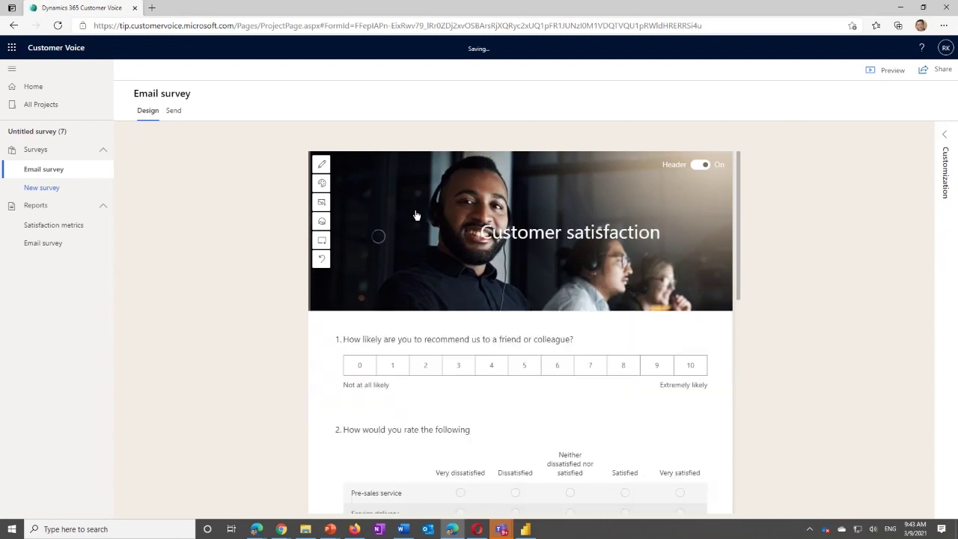
mouse_move(383, 225)
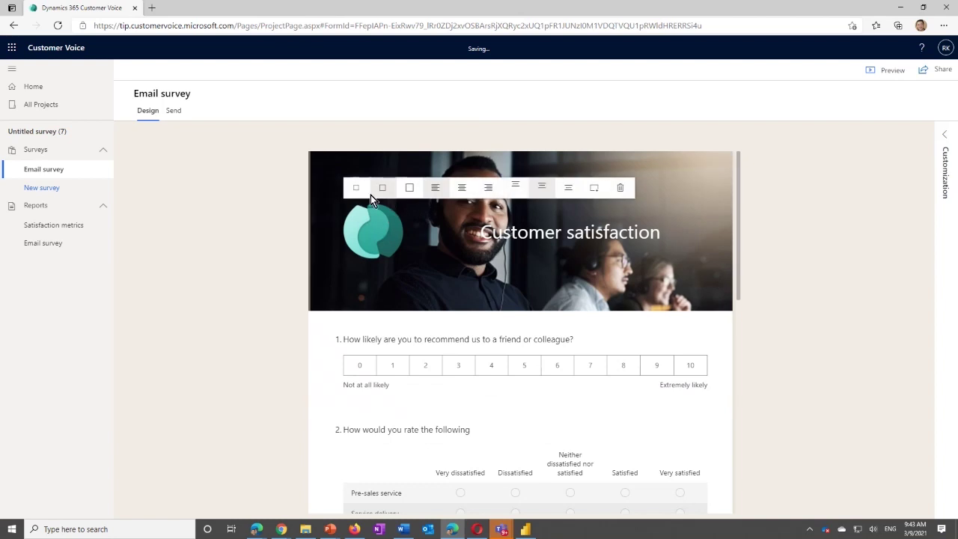
click(409, 189)
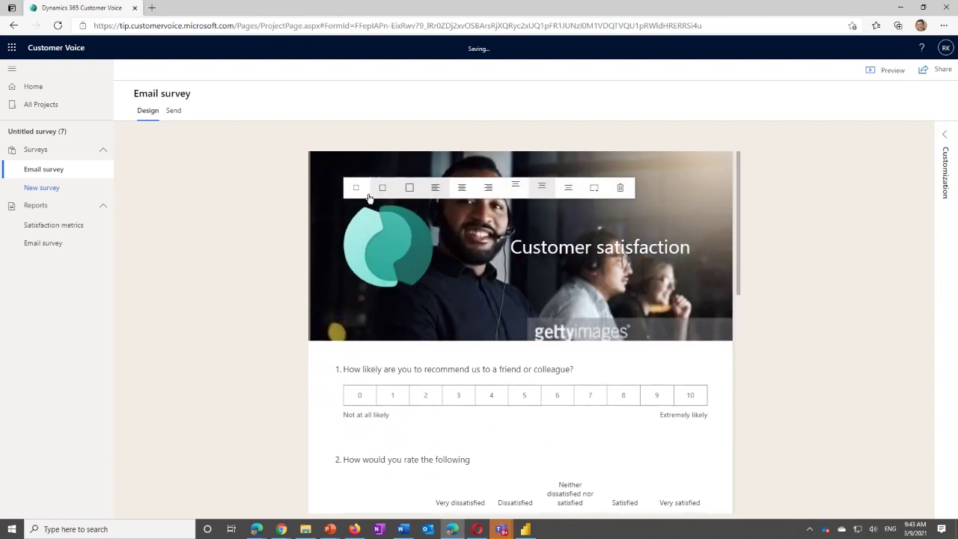
click(355, 188)
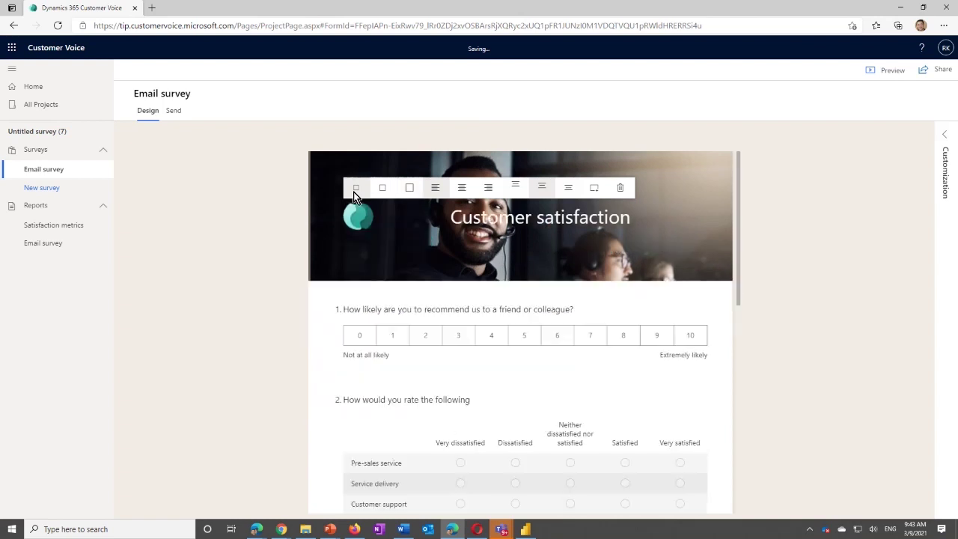
click(463, 189)
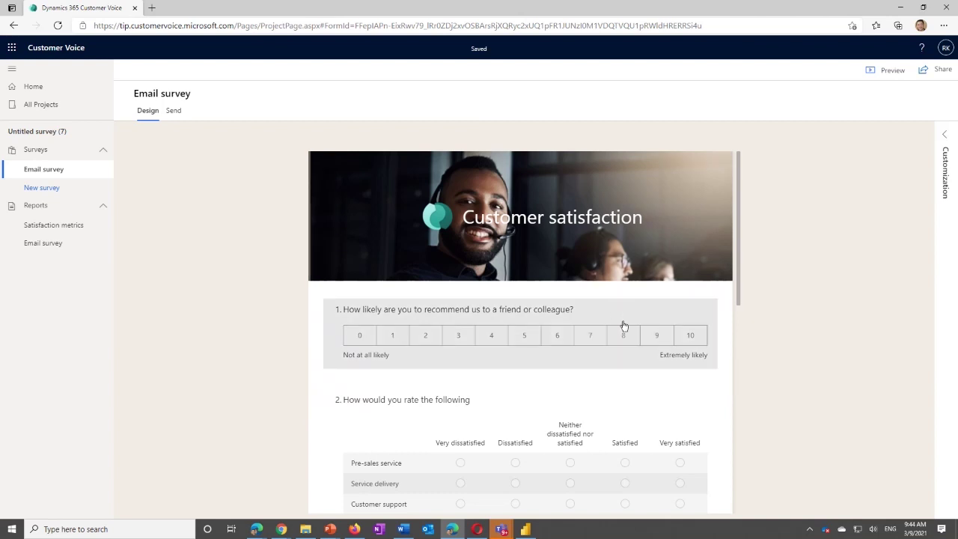
- Review the "What's new and upcoming features" slide in PowerPoint again and return to the Email survey in the browser
click(329, 529)
click(366, 497)
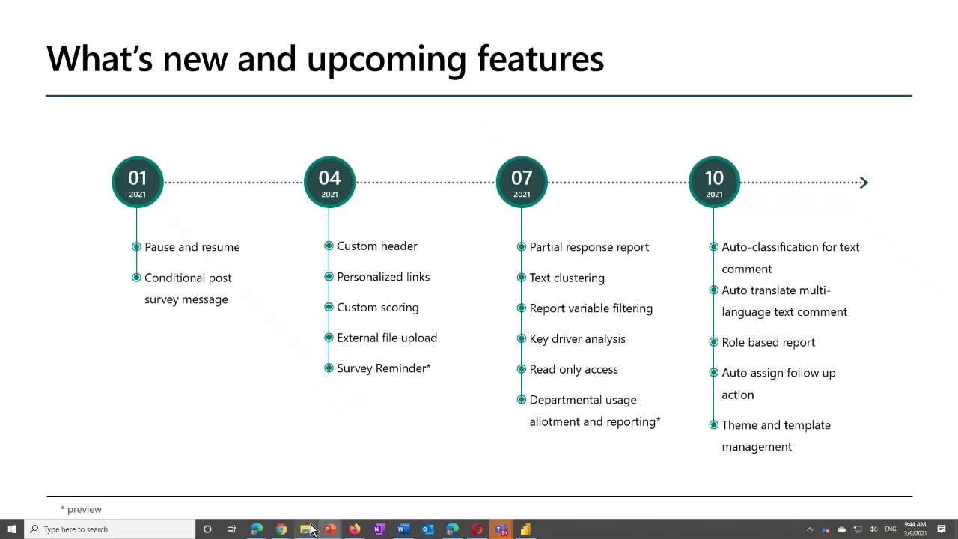
click(452, 529)
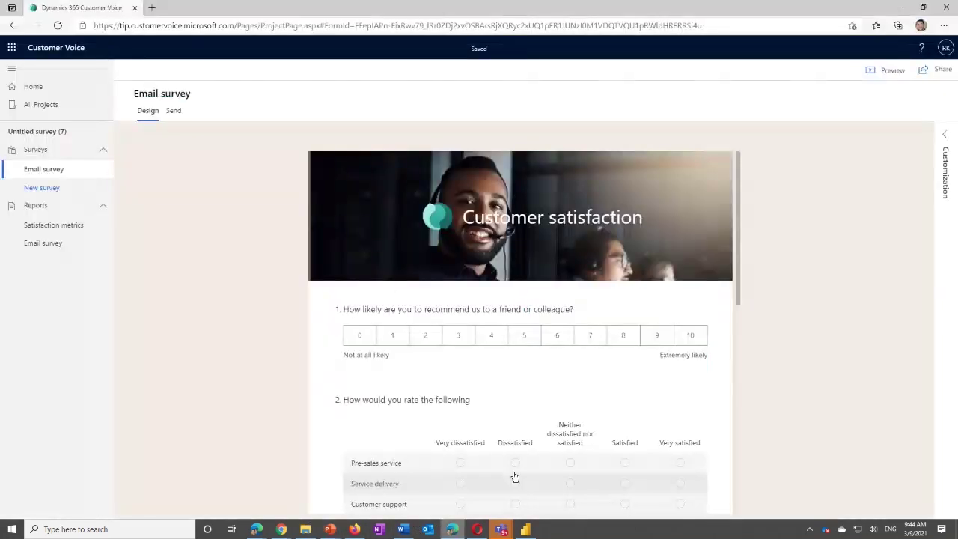
- Look at the generic link and custom link options among the Email survey's sending methods
click(173, 111)
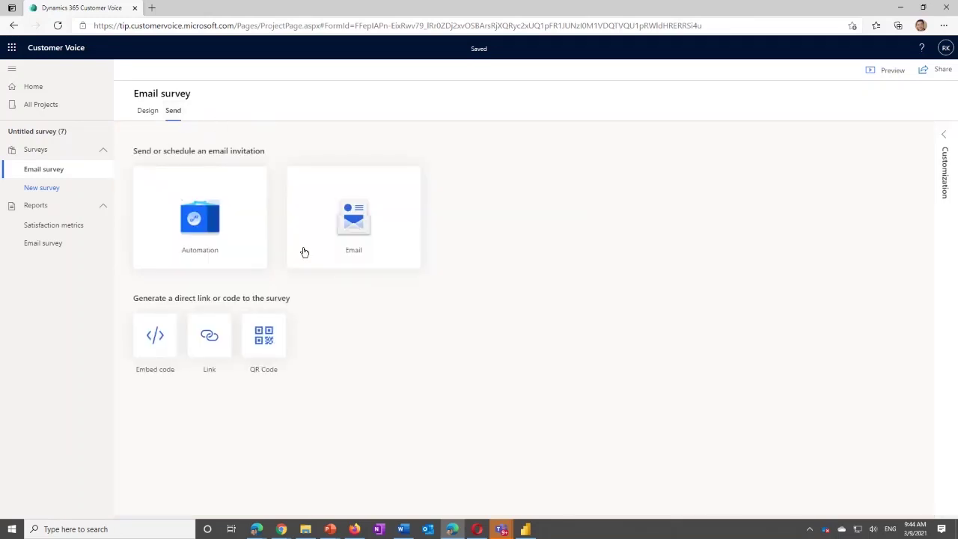
click(238, 338)
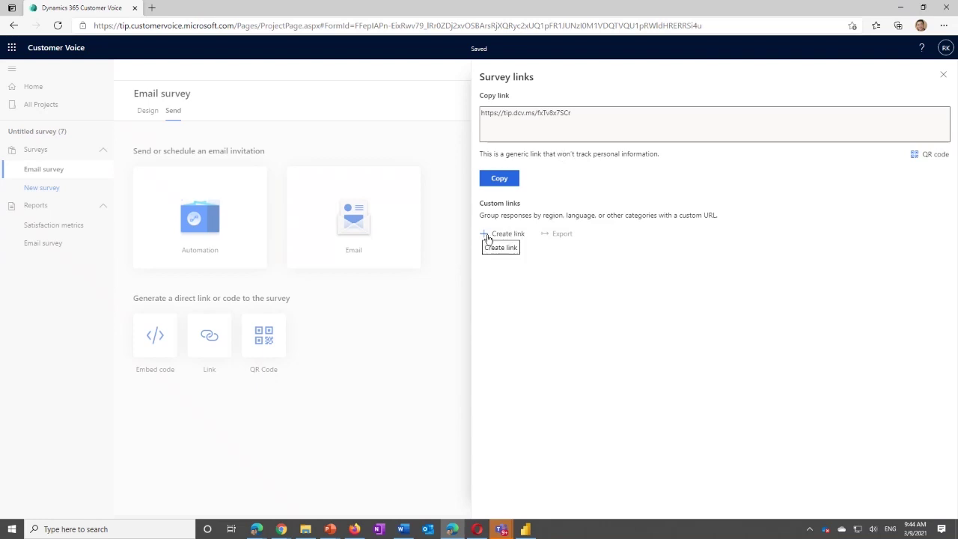
click(942, 75)
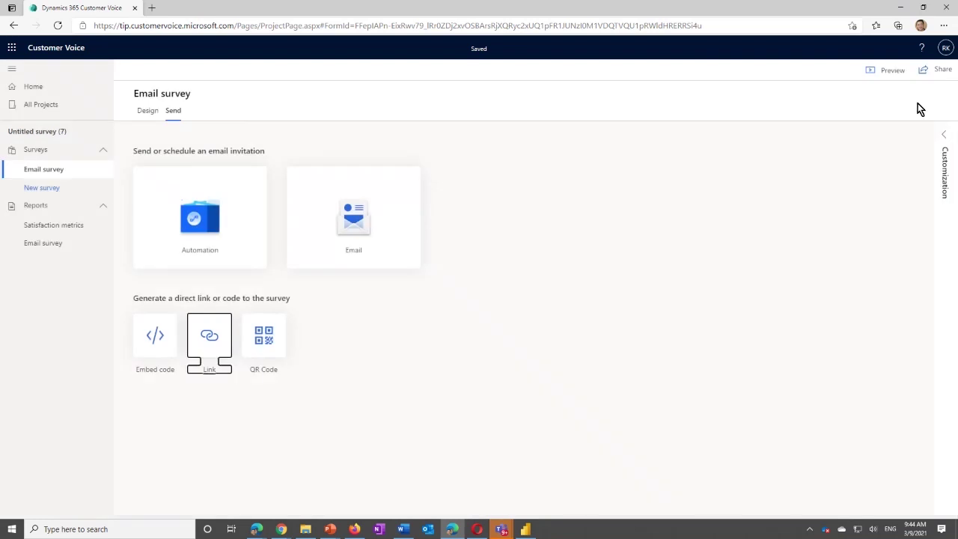
- Delete the testvar variable from the survey's personalization variables
click(942, 139)
click(864, 169)
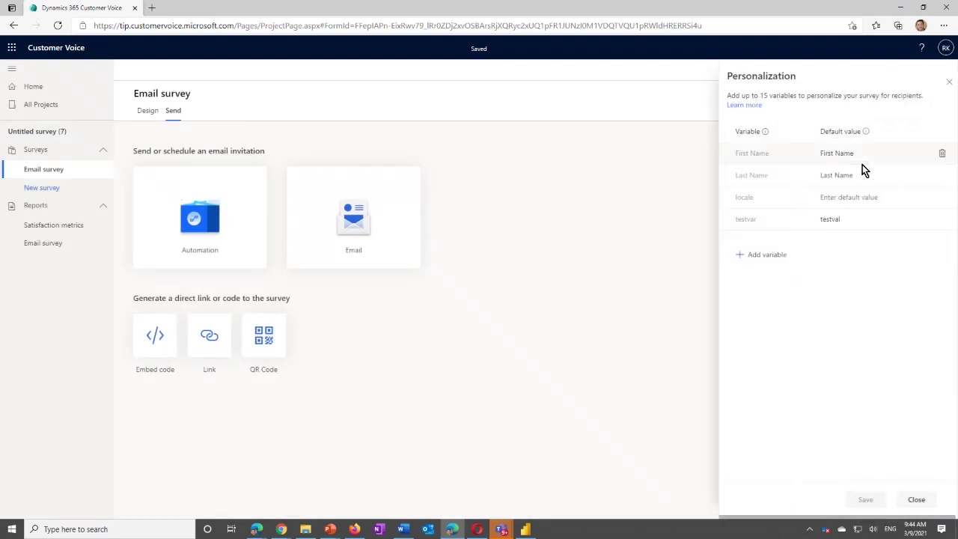
click(941, 218)
click(475, 321)
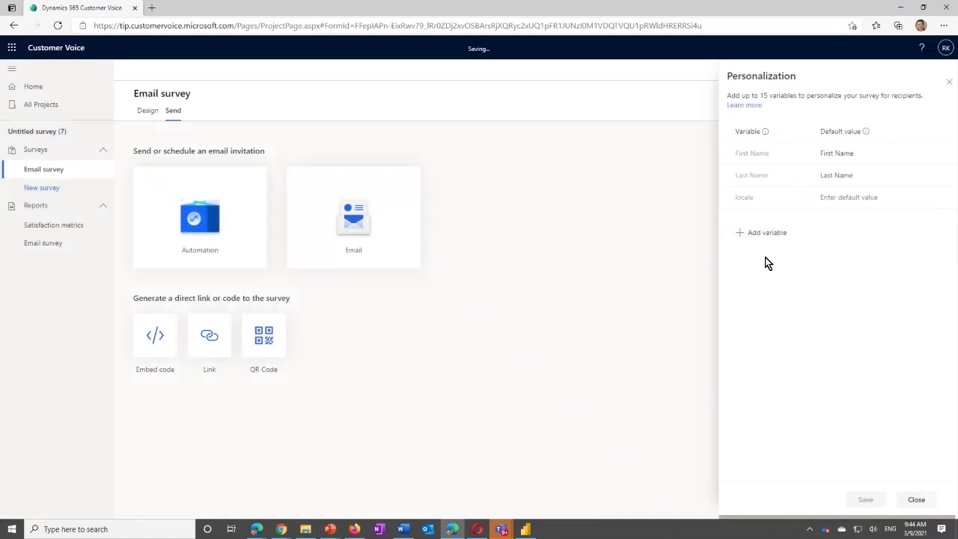
- Add the personalization variables EventID and Day without default values and save them
click(741, 238)
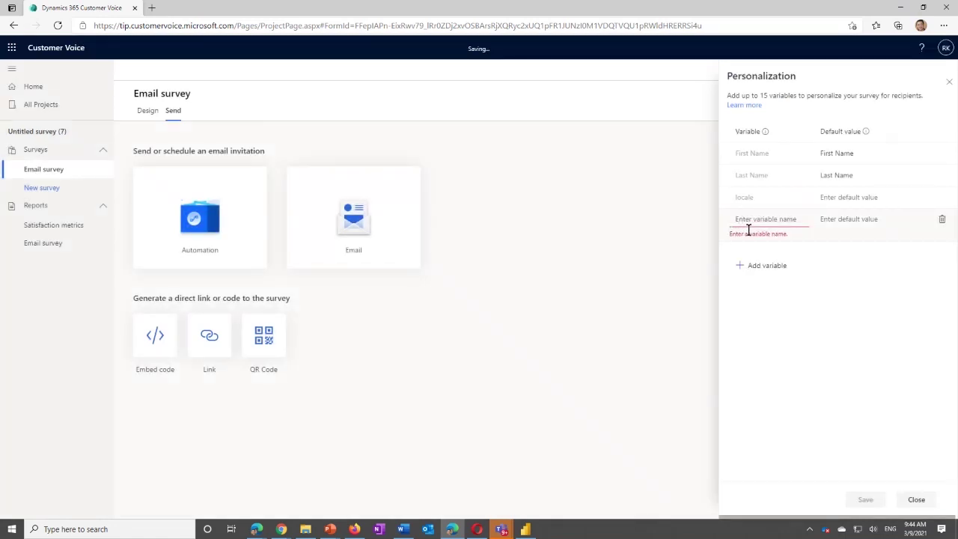
click(752, 229)
text(Even)
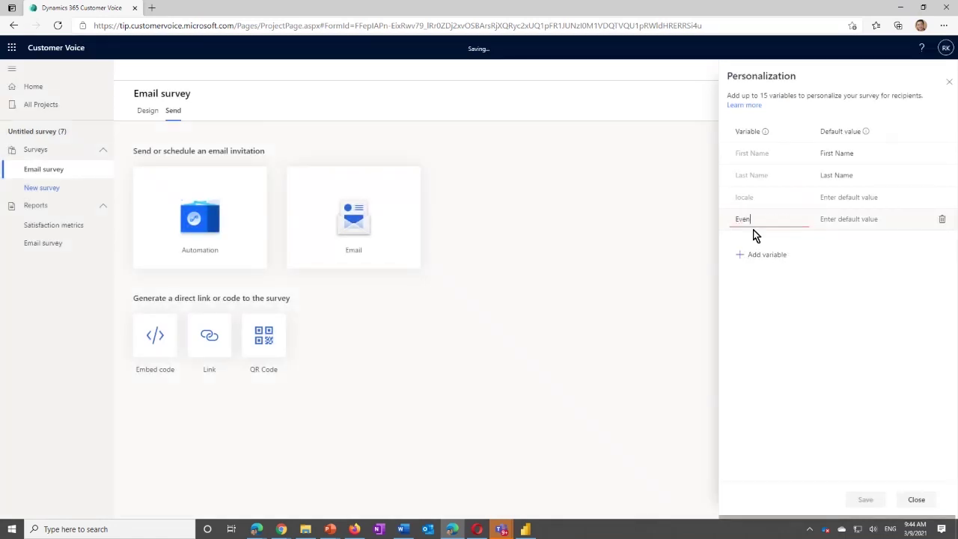
text(tID)
click(742, 255)
click(770, 241)
text(Day)
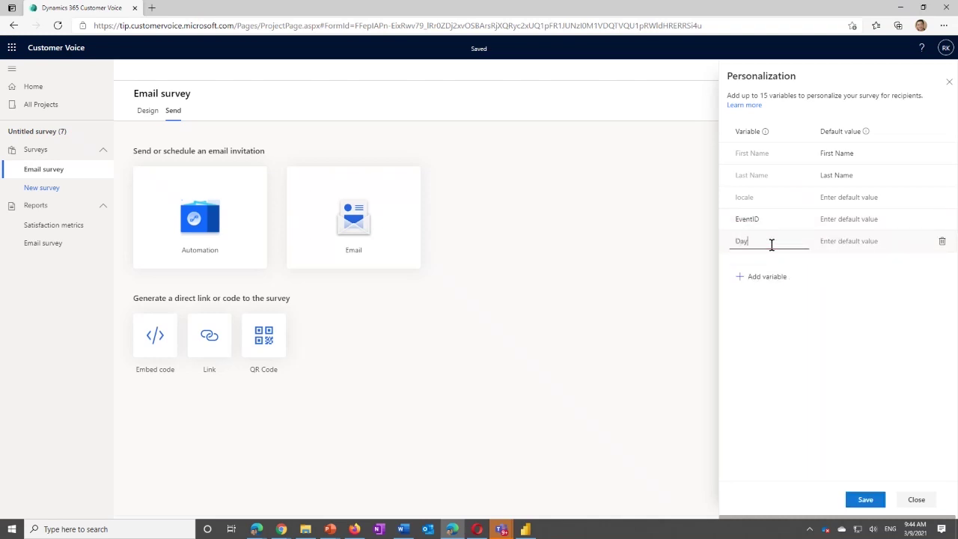
click(816, 310)
click(865, 499)
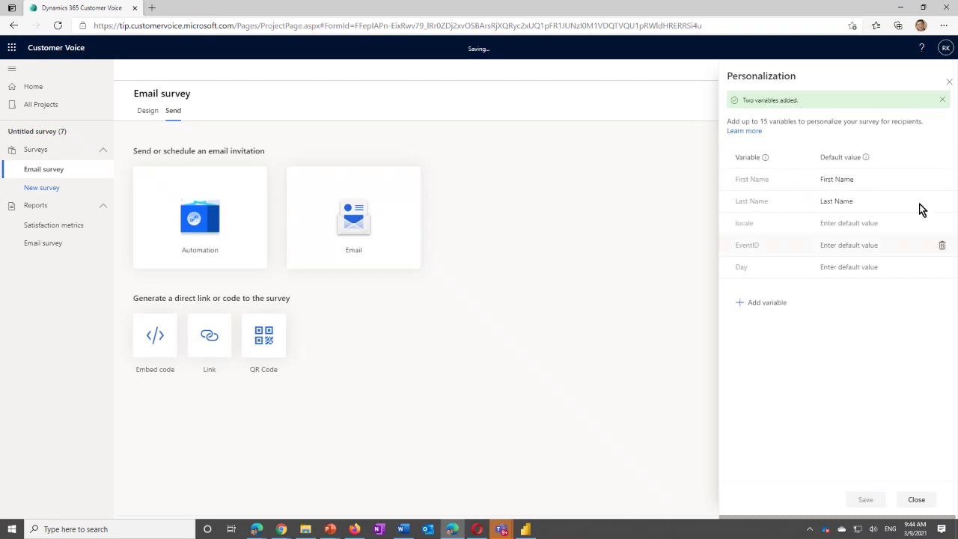
click(948, 80)
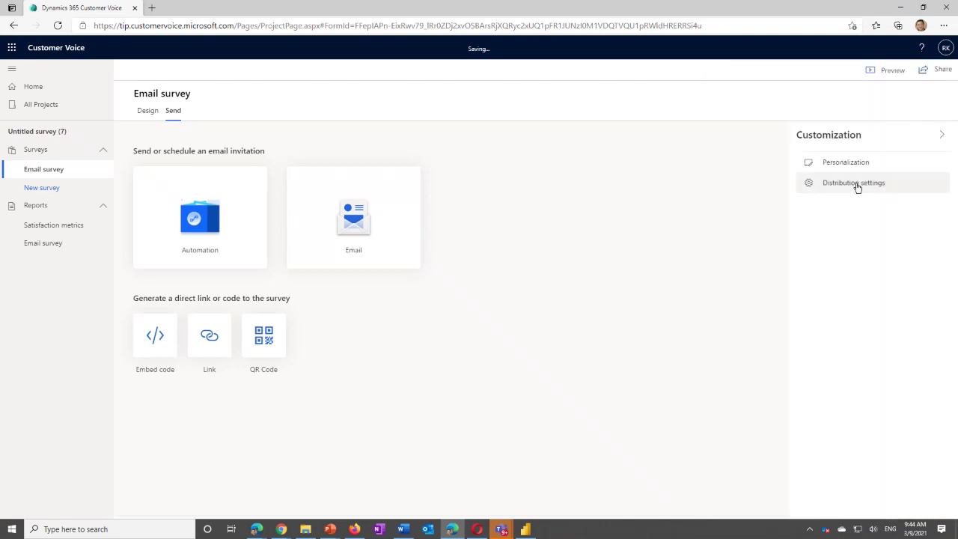
- Start creating a custom survey link and include the EventID and Day variables in it
click(206, 336)
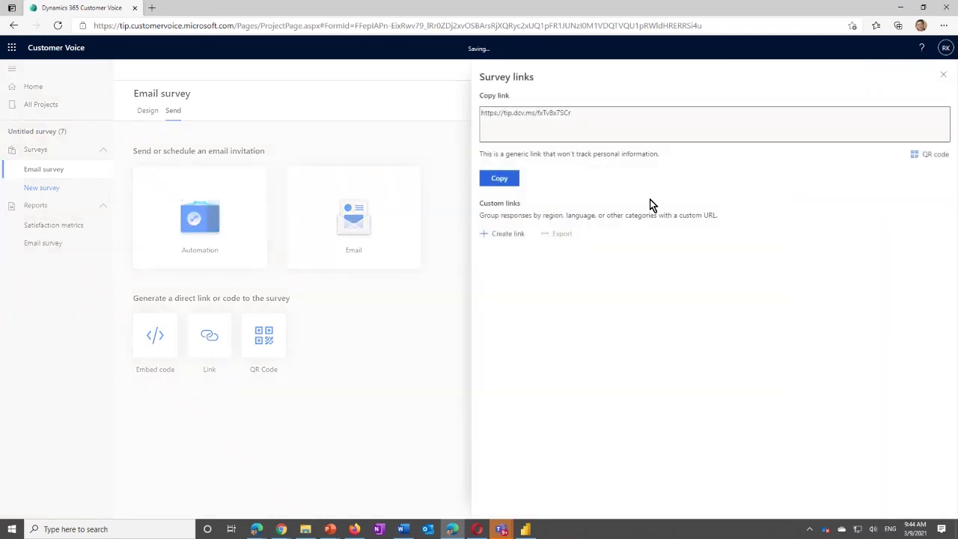
click(507, 233)
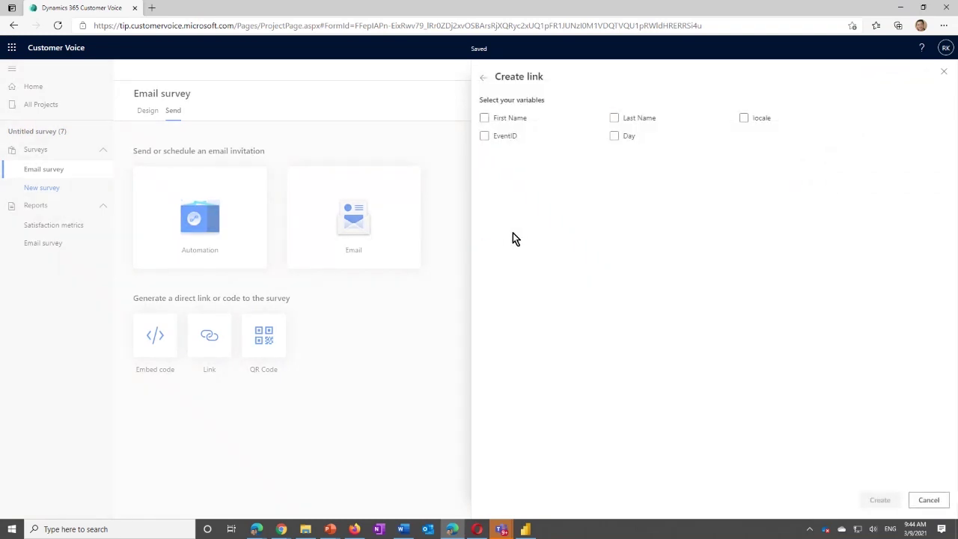
click(484, 137)
click(614, 136)
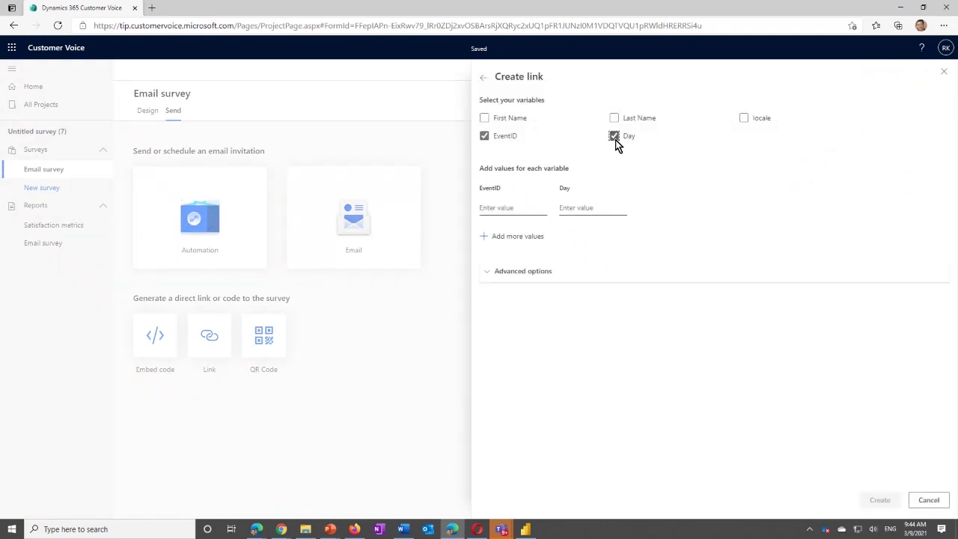
- Enter two value sets for the custom link variables: EventID Event101 with Day 1, and EventID Event101 with Day 2
click(529, 215)
text(Event101)
click(573, 210)
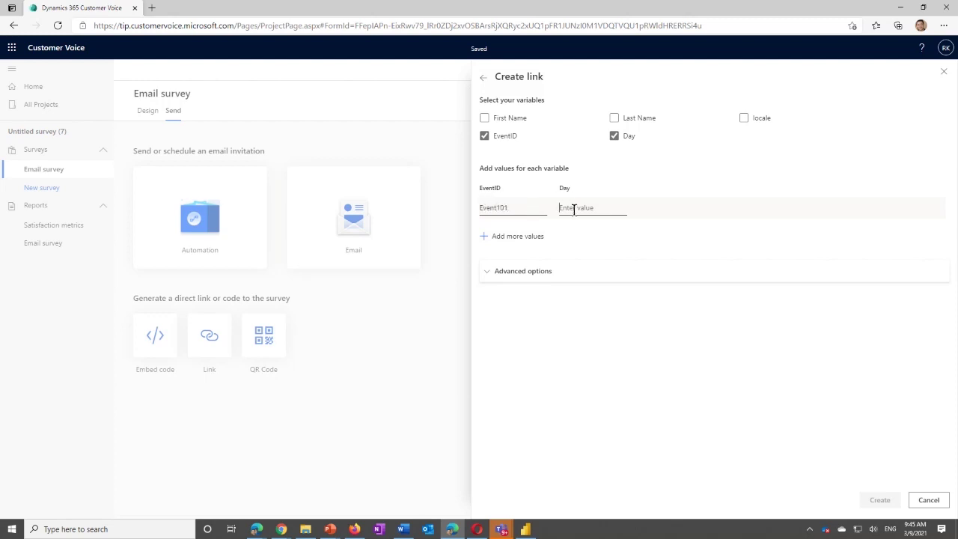
click(488, 237)
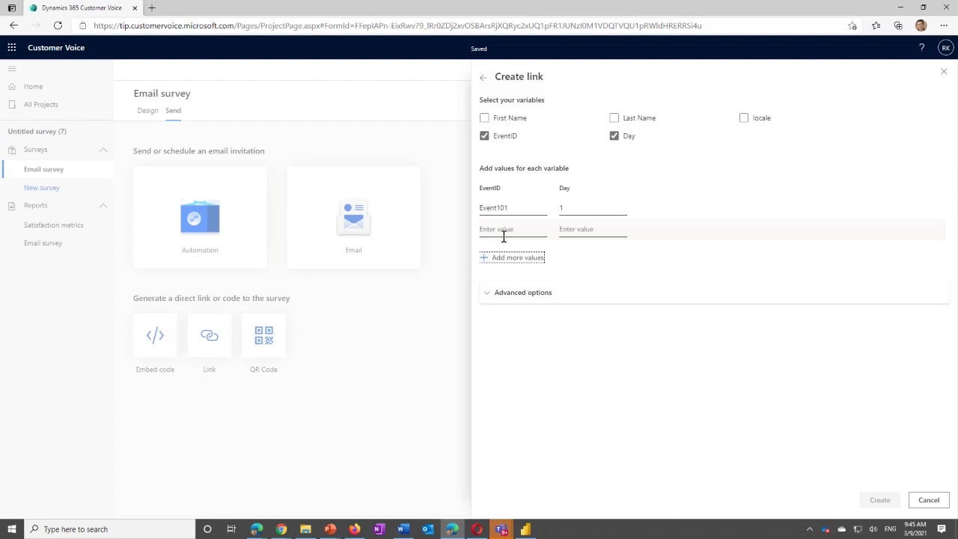
click(504, 236)
text(ev)
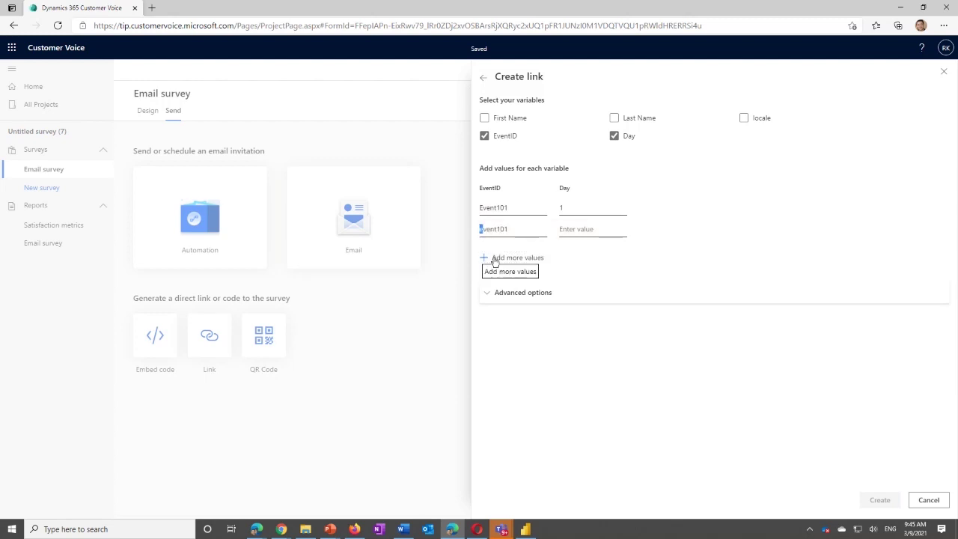
key(Tab)
- Add a third value set with EventID Event102 and Day 1, and create the custom survey links
click(491, 260)
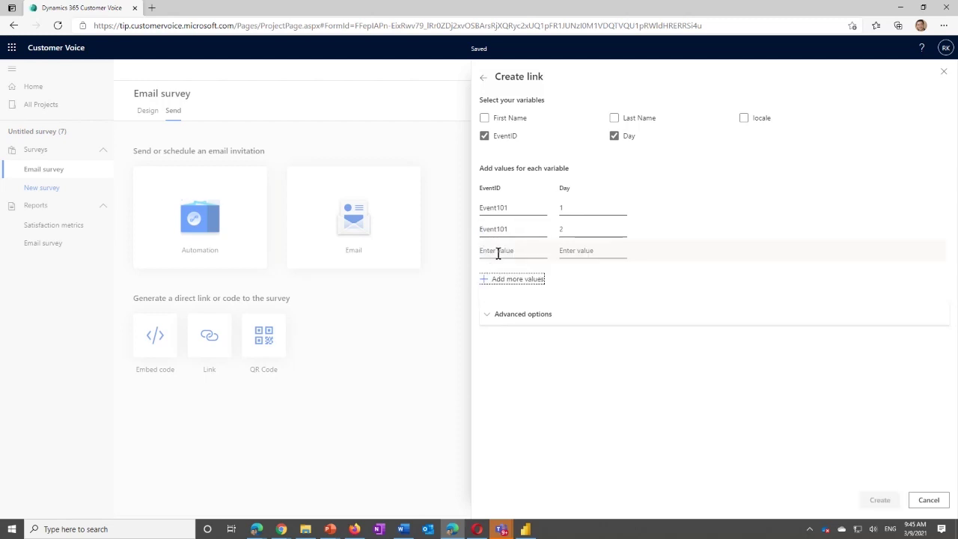
click(498, 251)
text(Event102)
click(567, 250)
text(1)
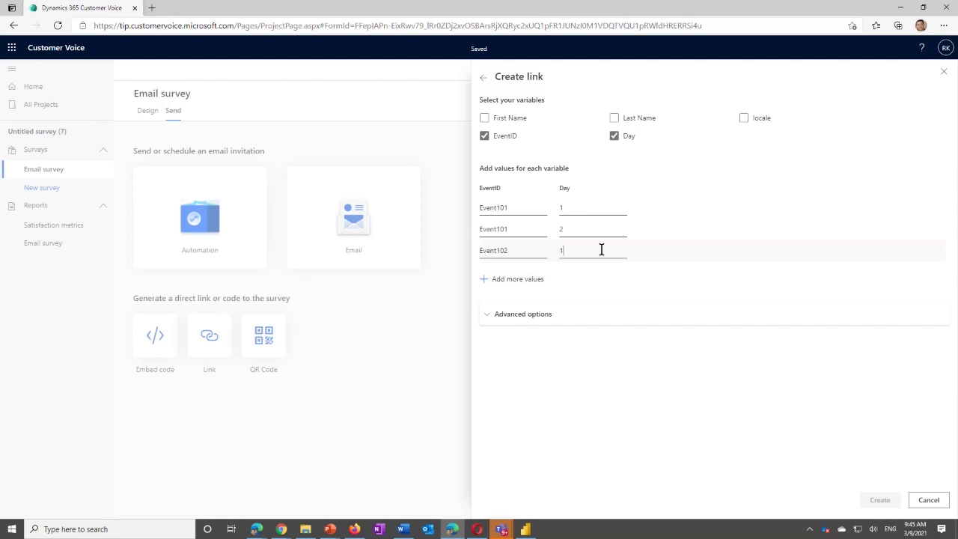
click(626, 322)
click(880, 498)
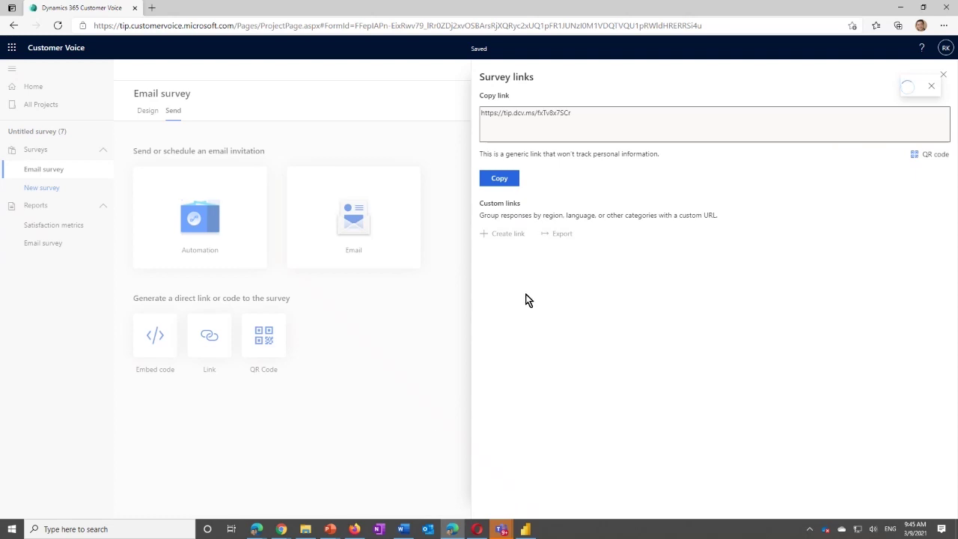
- Switch to the PowerPoint slide show and view the "What's new and upcoming features" slide
click(335, 530)
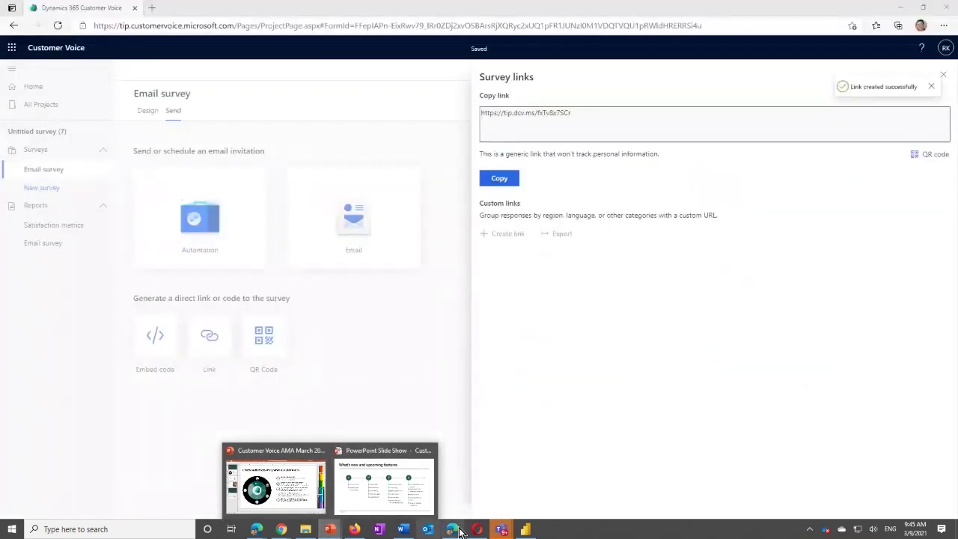
key(alt+Tab)
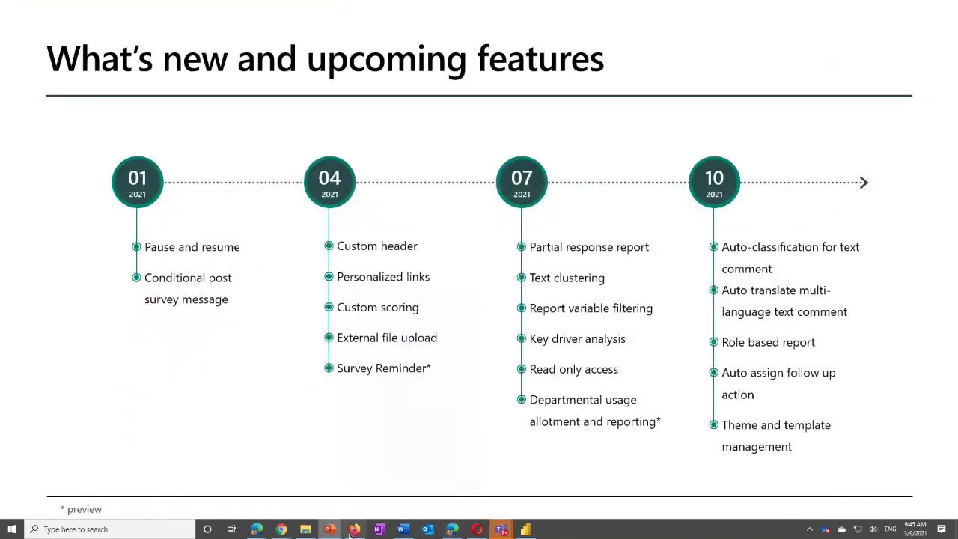
mouse_move(330, 529)
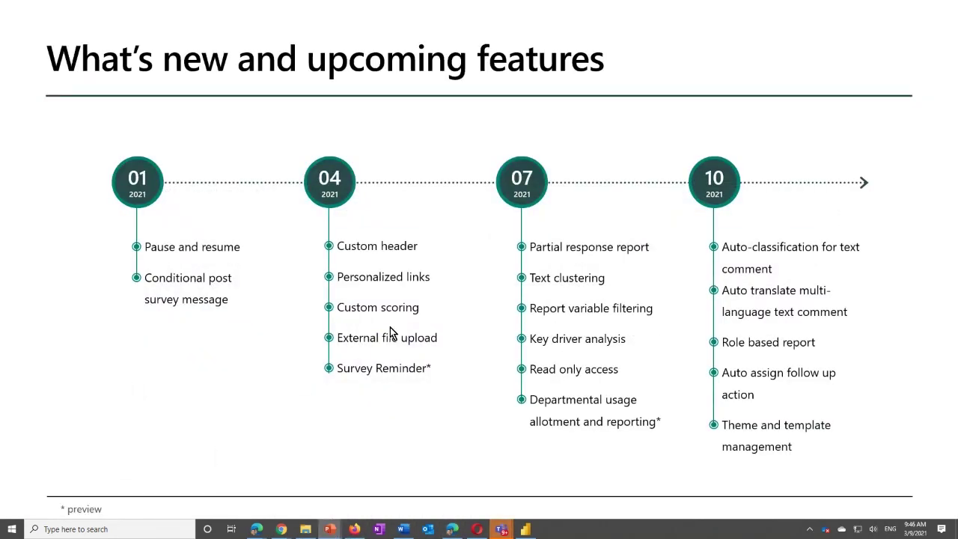
- Switch to the Online survey in the Opera browser and look at the metric types available under its satisfaction metrics
click(478, 529)
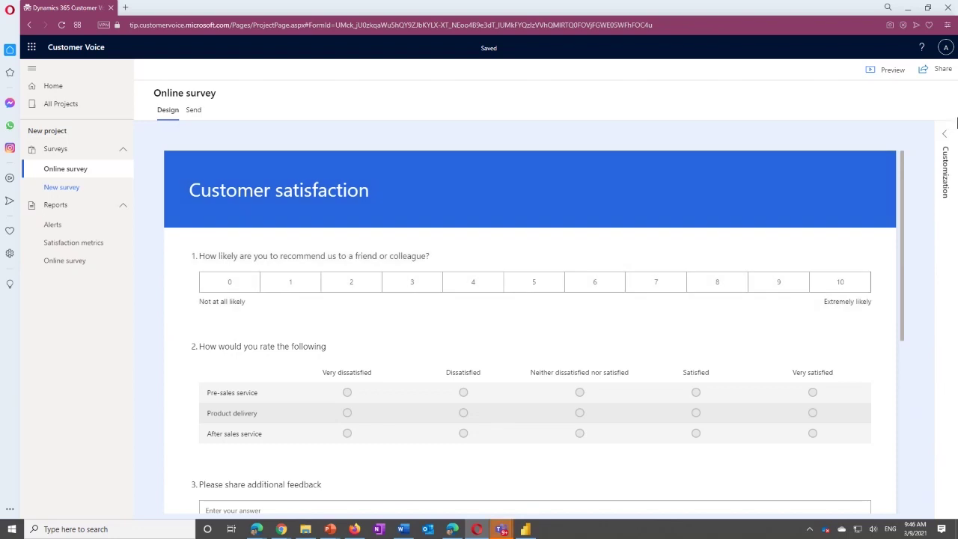
click(947, 136)
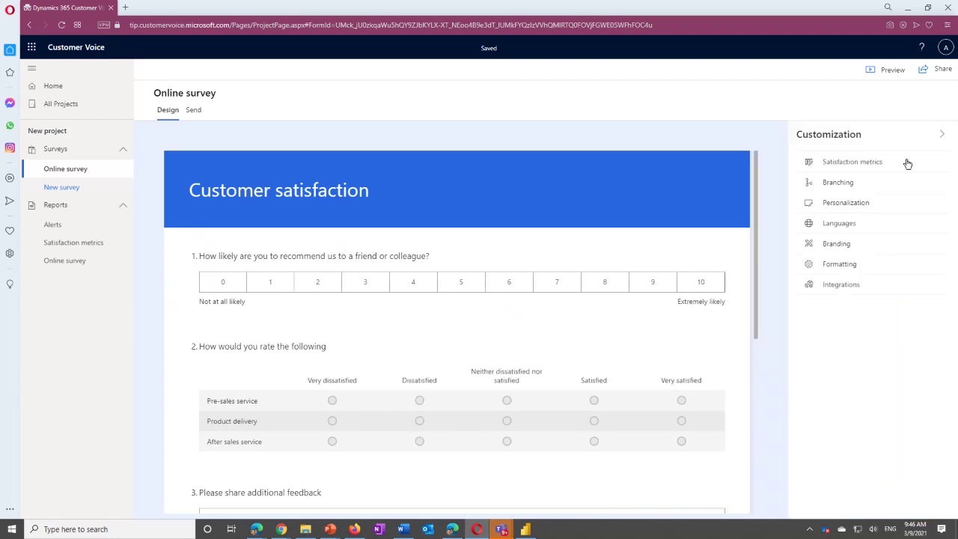
click(847, 164)
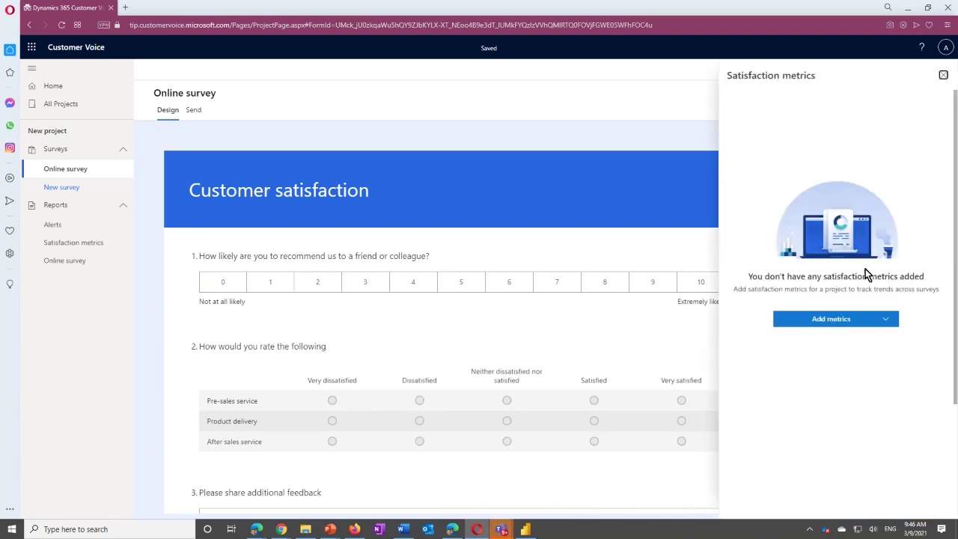
click(886, 320)
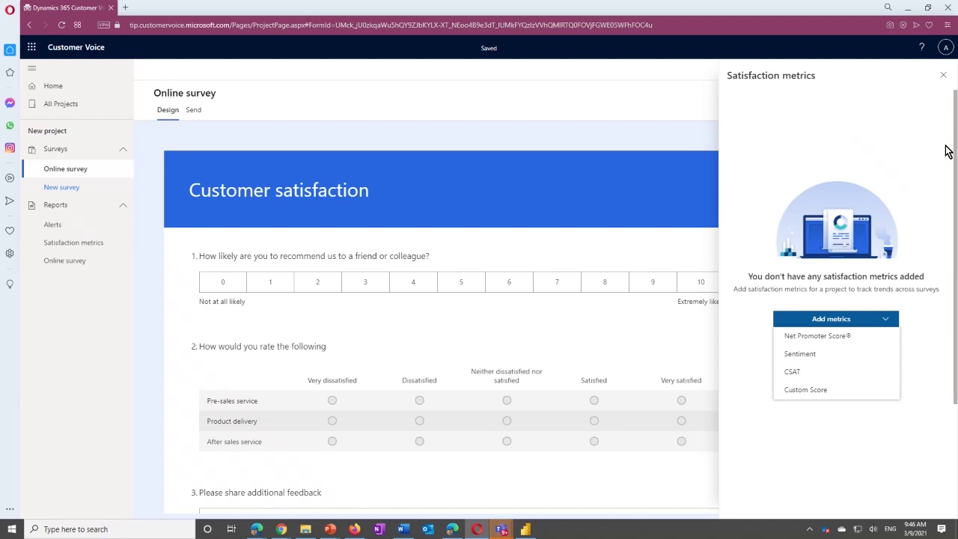
click(943, 75)
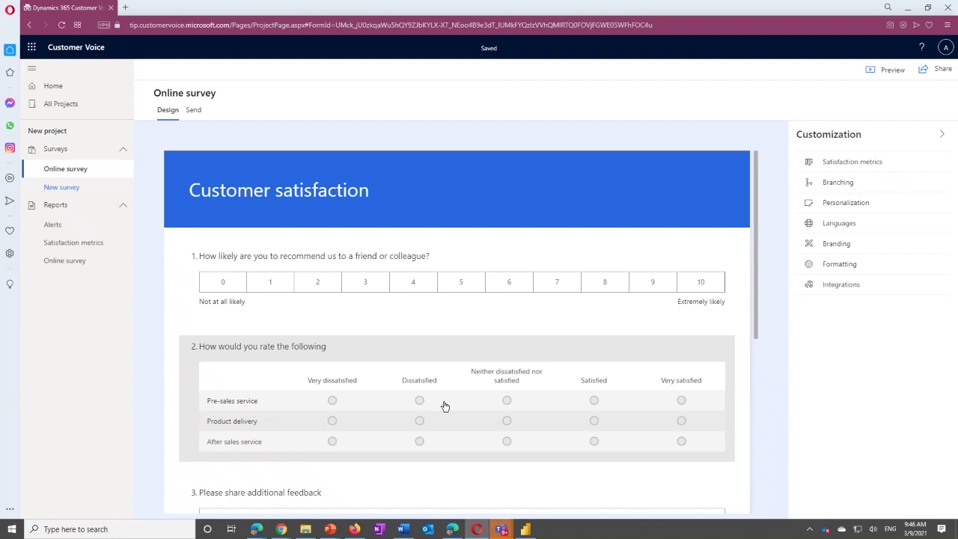
- Add a Net Promoter Score metric based on the question about recommending to a friend or colleague, and save it
click(861, 163)
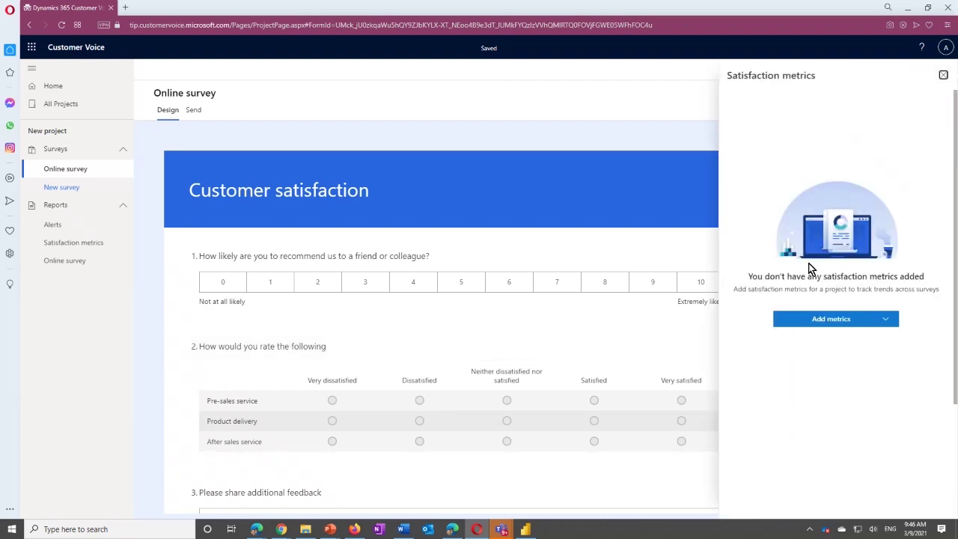
click(901, 319)
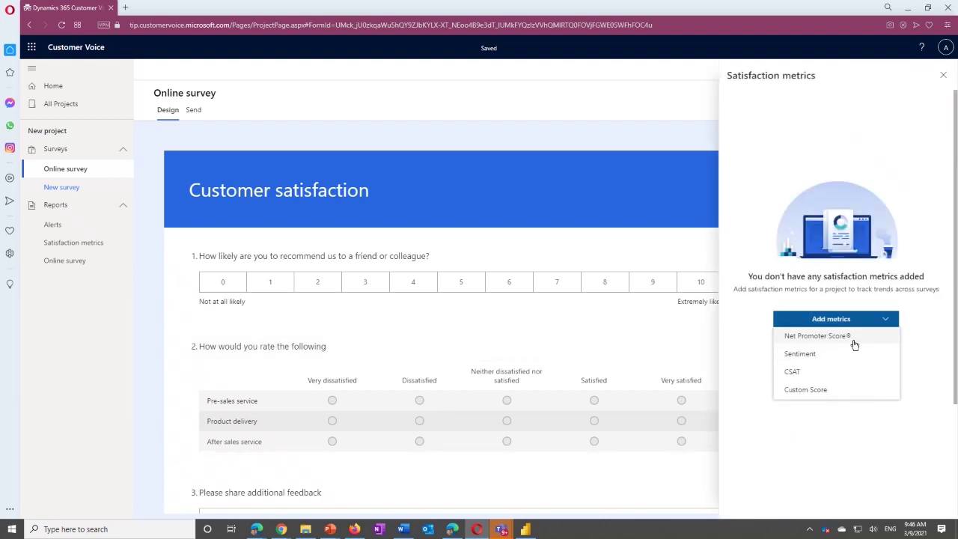
click(854, 338)
click(892, 233)
click(879, 250)
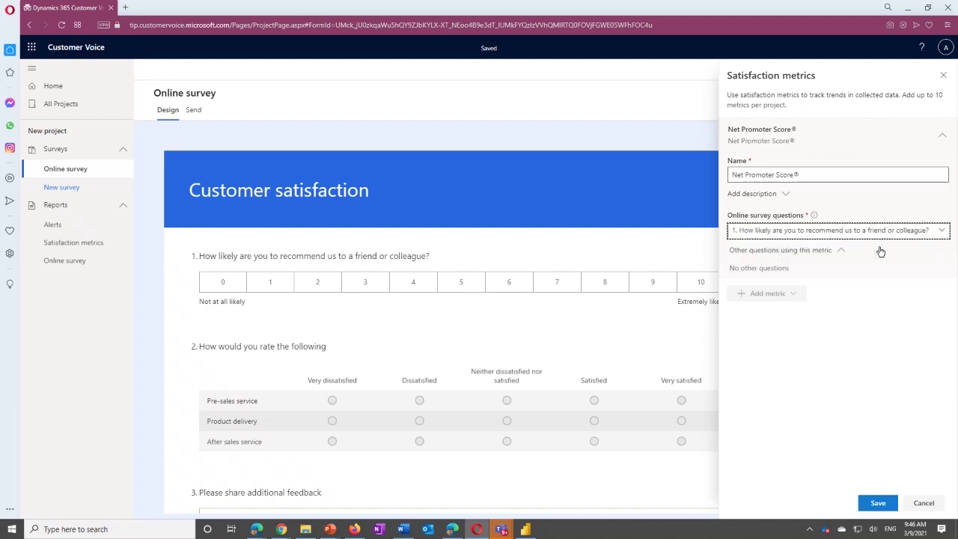
click(882, 506)
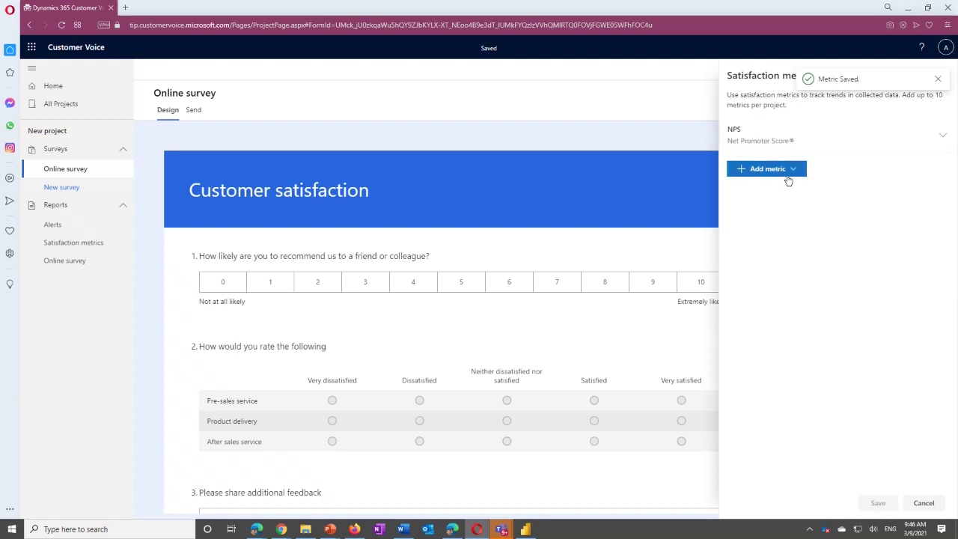
- Add a Custom Score metric named "Key driver Index" using the Pre-sales service, Product delivery and After sales service ratings of question 2
click(796, 169)
click(797, 240)
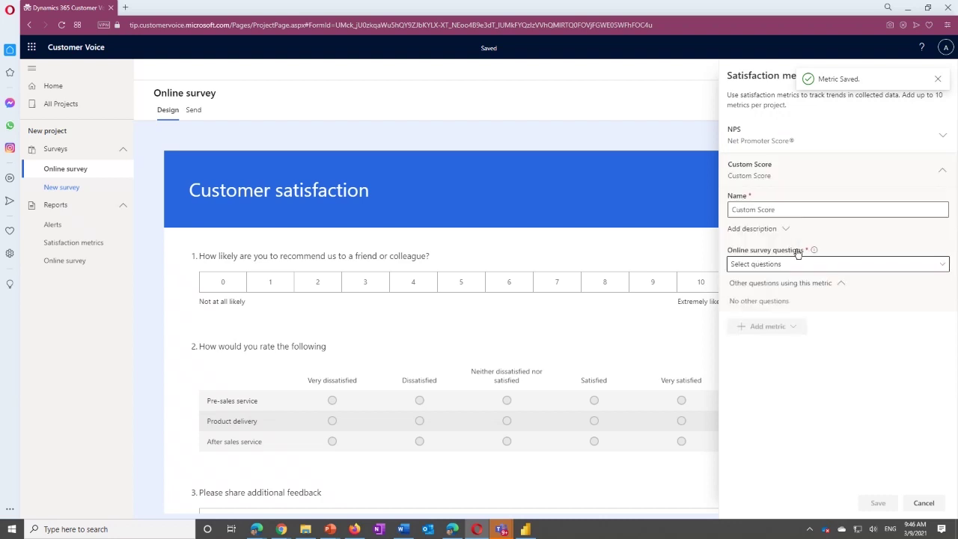
drag(791, 212, 694, 206)
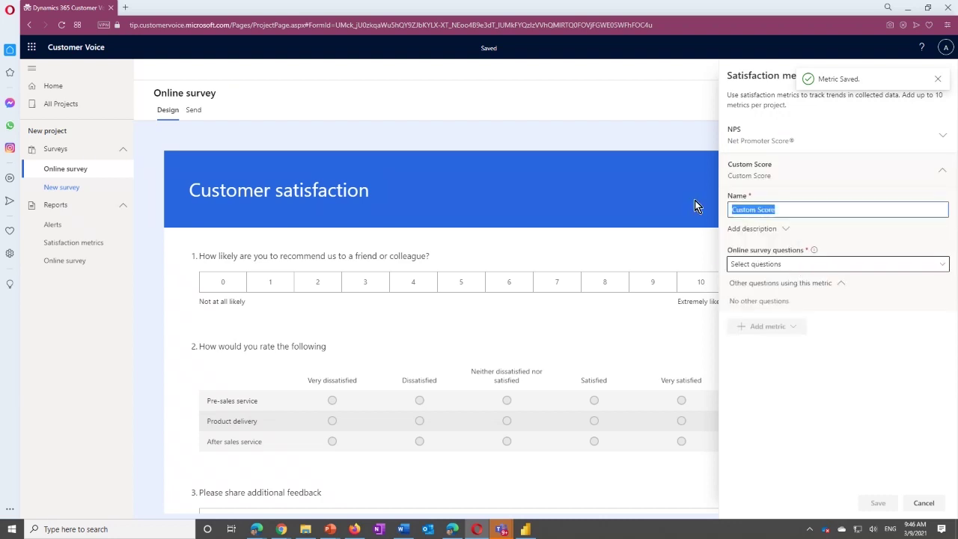
text(Key driv)
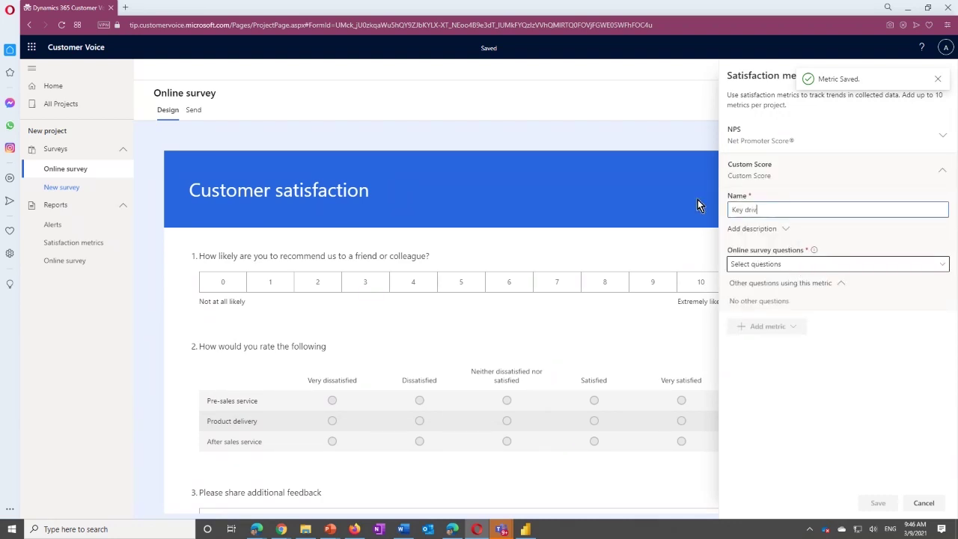
text(er Index)
click(788, 262)
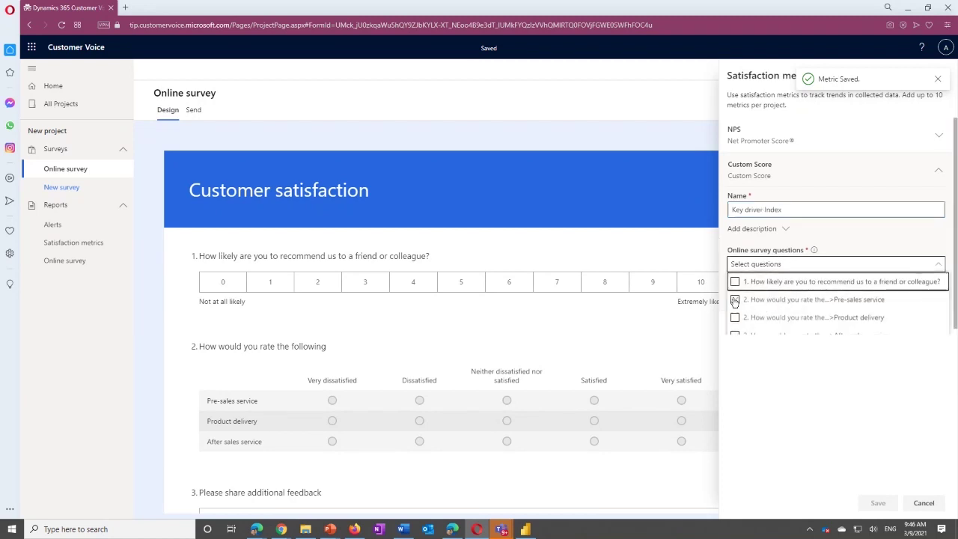
click(734, 299)
click(734, 317)
click(734, 335)
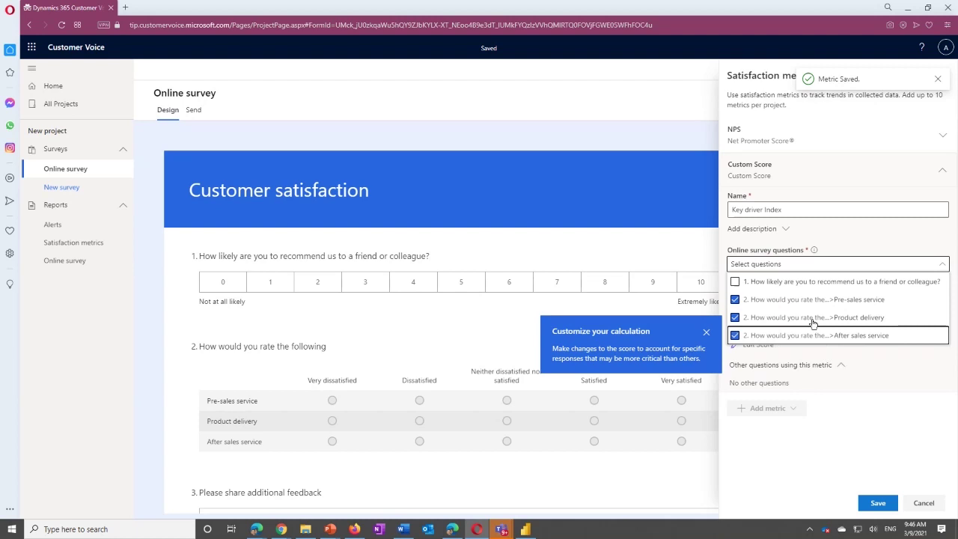
click(865, 444)
- Edit the Key driver Index score calculation and set the weight of Product delivery to 2
click(759, 345)
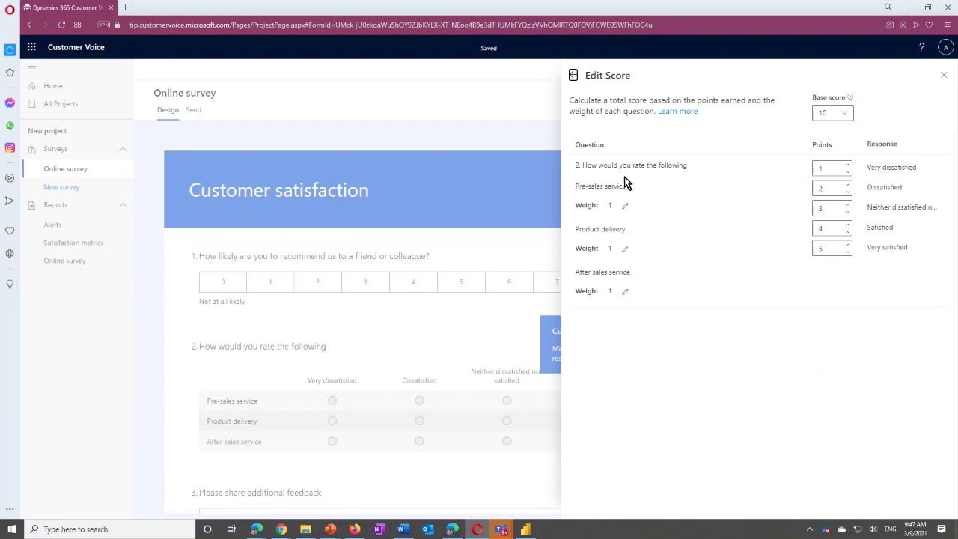
click(615, 248)
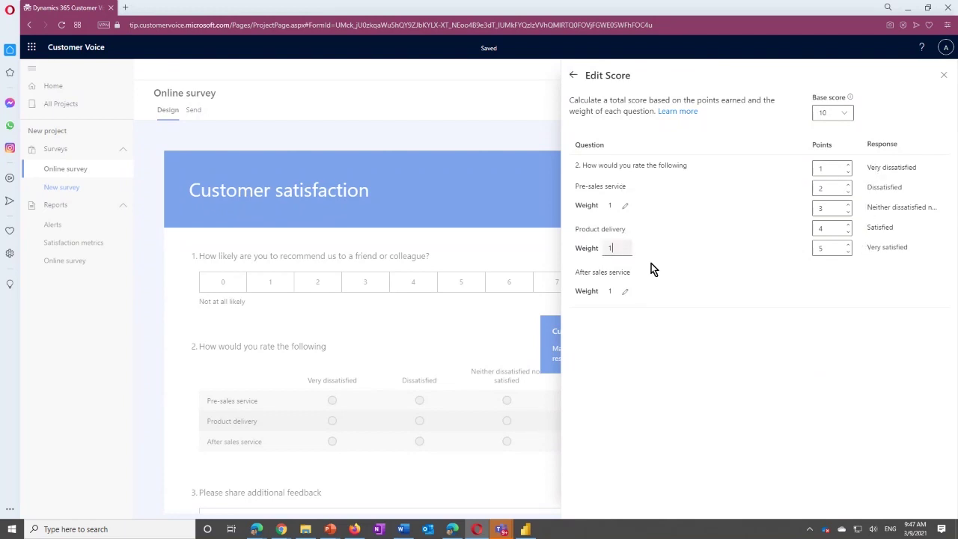
key(BackSpace)
text(2)
click(679, 338)
- Try a base score of 100 for the custom score and set it back to 10
click(846, 113)
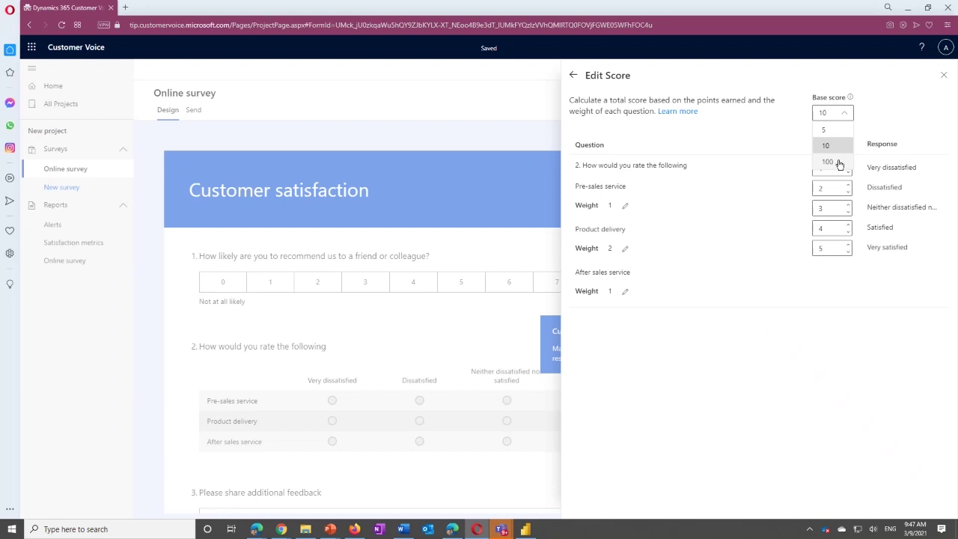
click(839, 162)
click(845, 114)
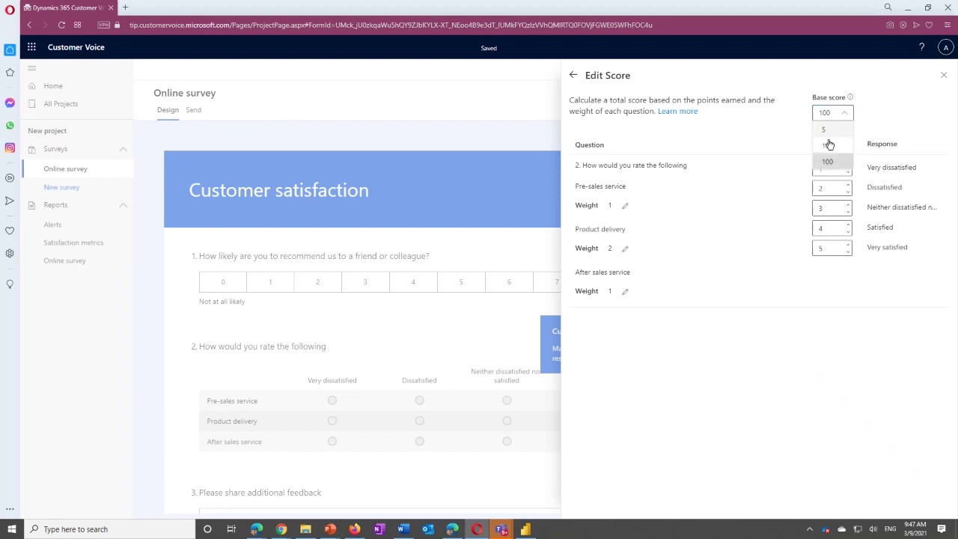
click(827, 146)
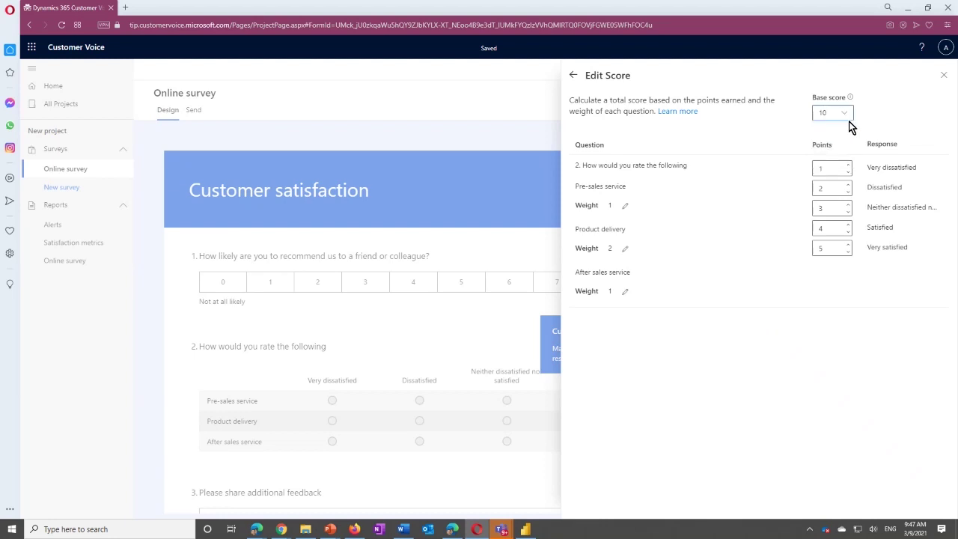
- Close the score editor and switch back to the "What's new and upcoming features" slide in PowerPoint
click(944, 75)
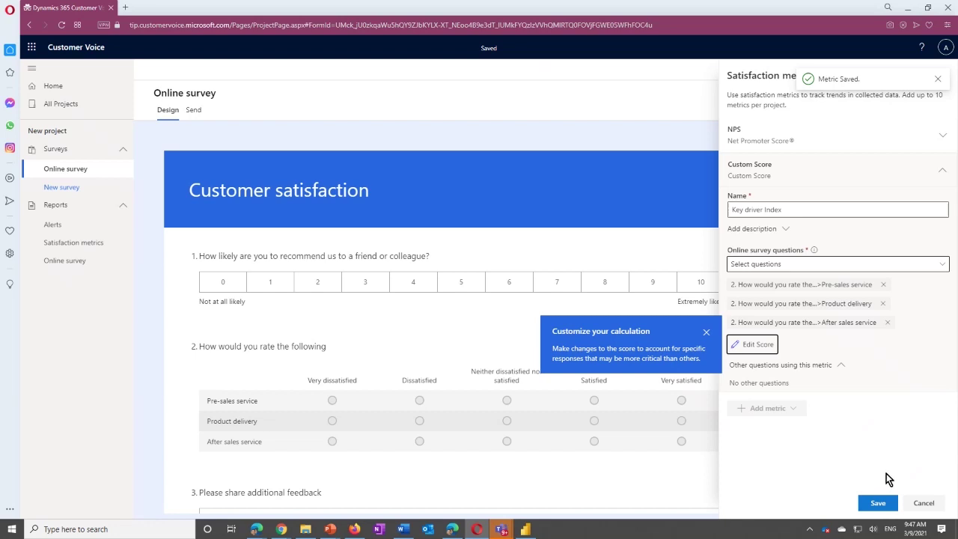
click(332, 530)
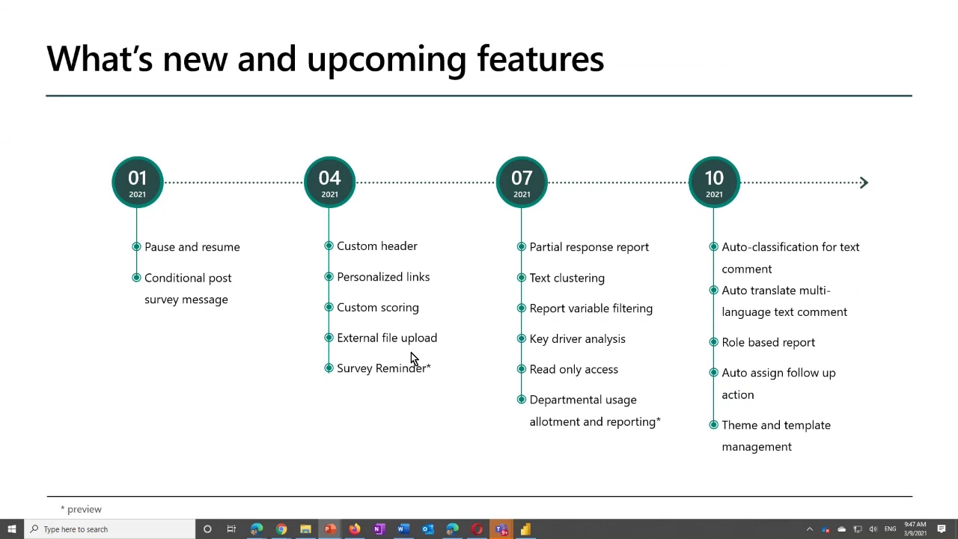
click(349, 478)
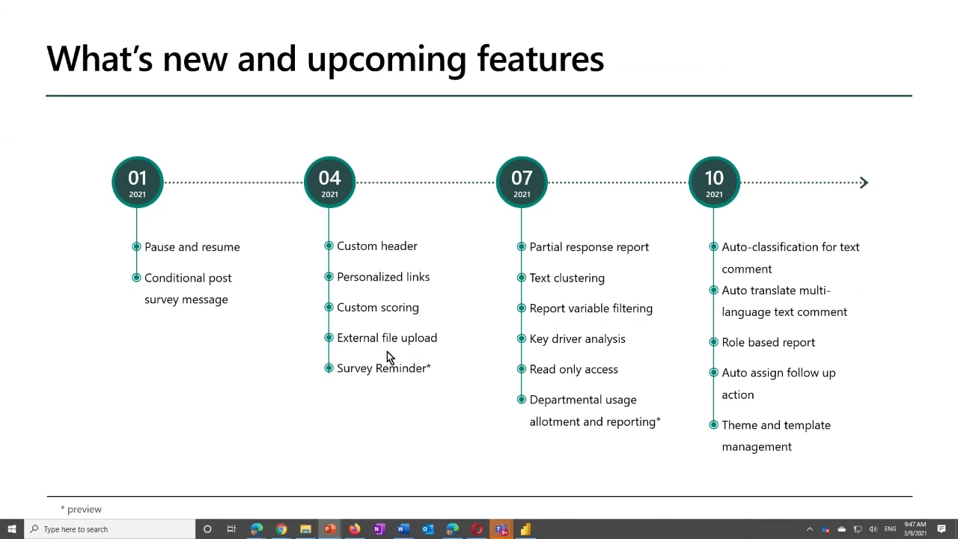